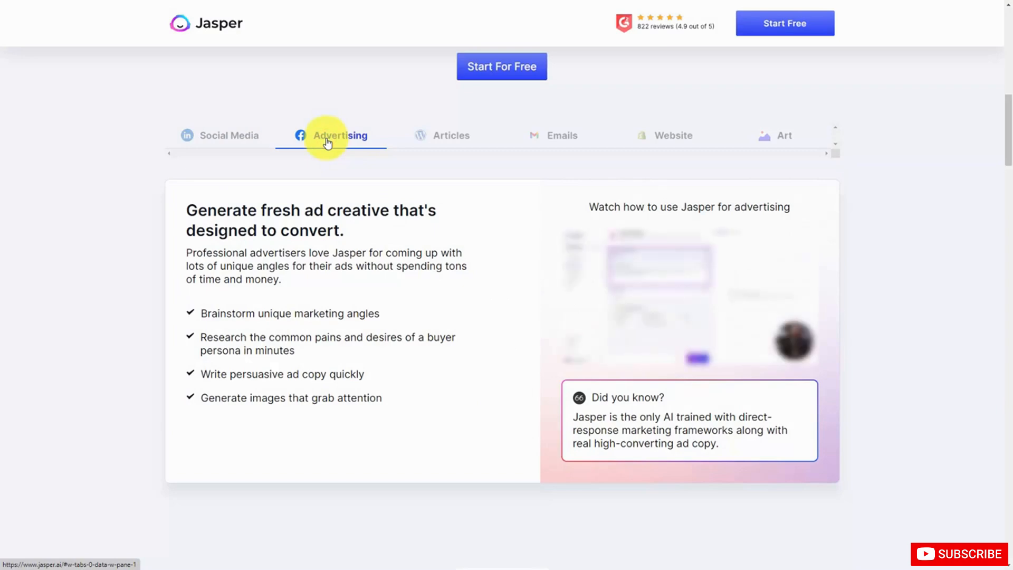
- Review the Articles, Emails, Website and Art use cases and the benefits section on the Jasper home page
click(456, 139)
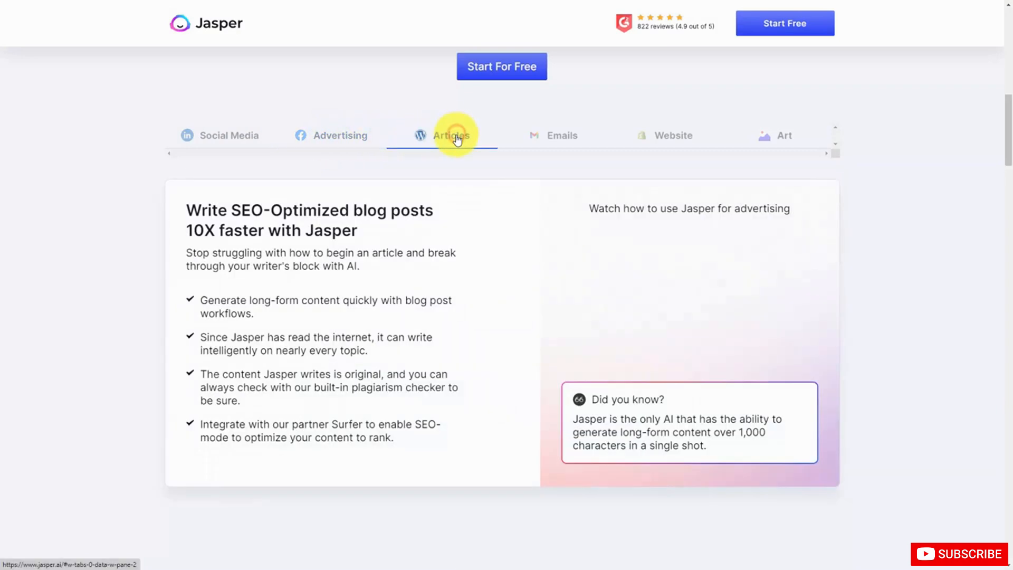
click(574, 141)
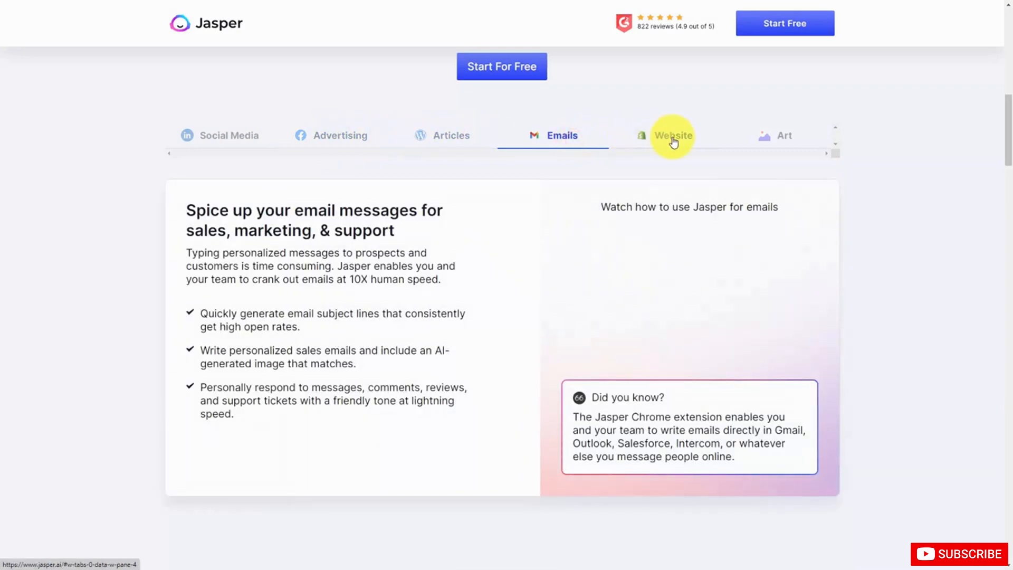
click(672, 138)
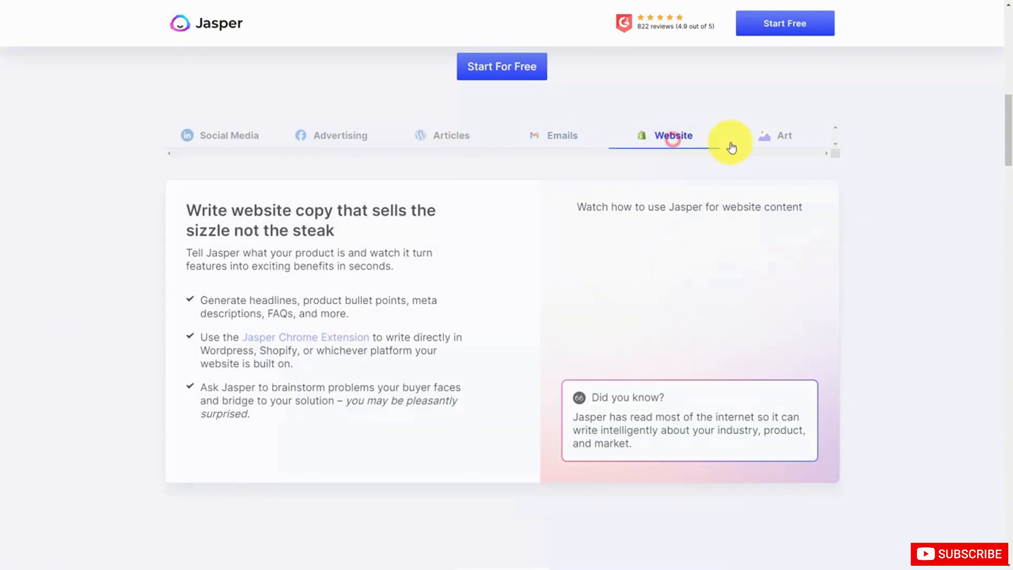
click(778, 142)
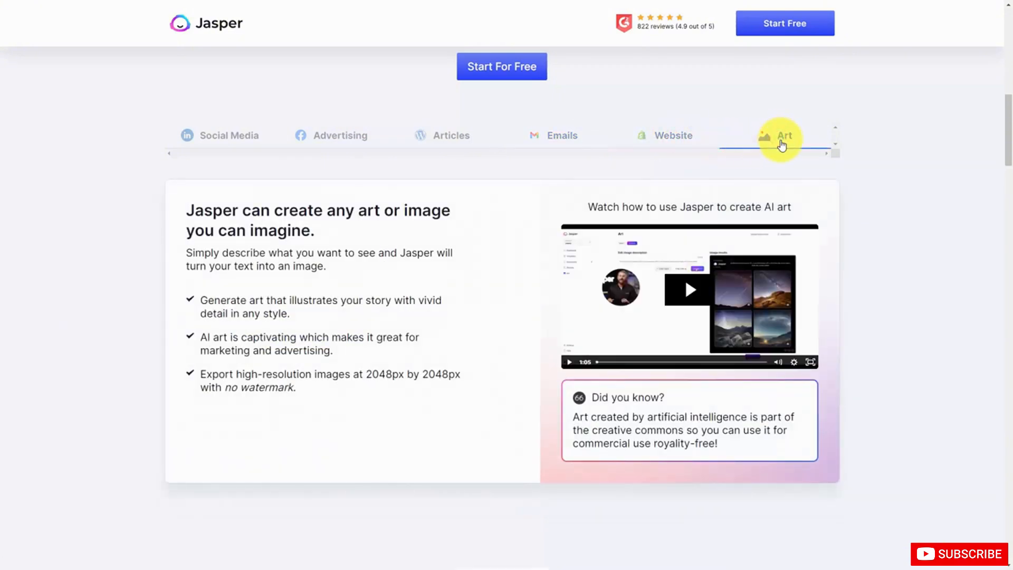
scroll(780, 142, down, 8)
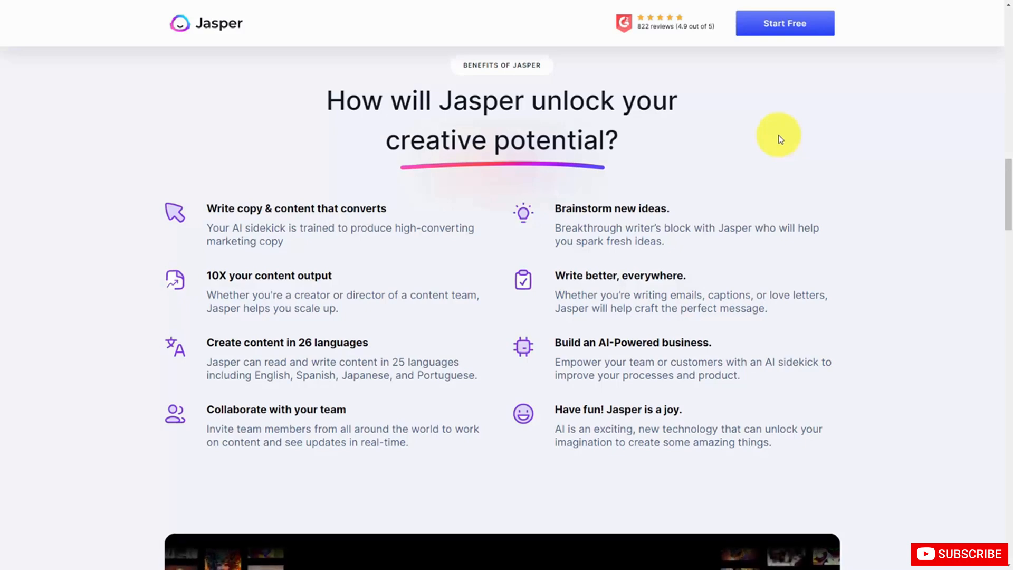
scroll(777, 135, down, 15)
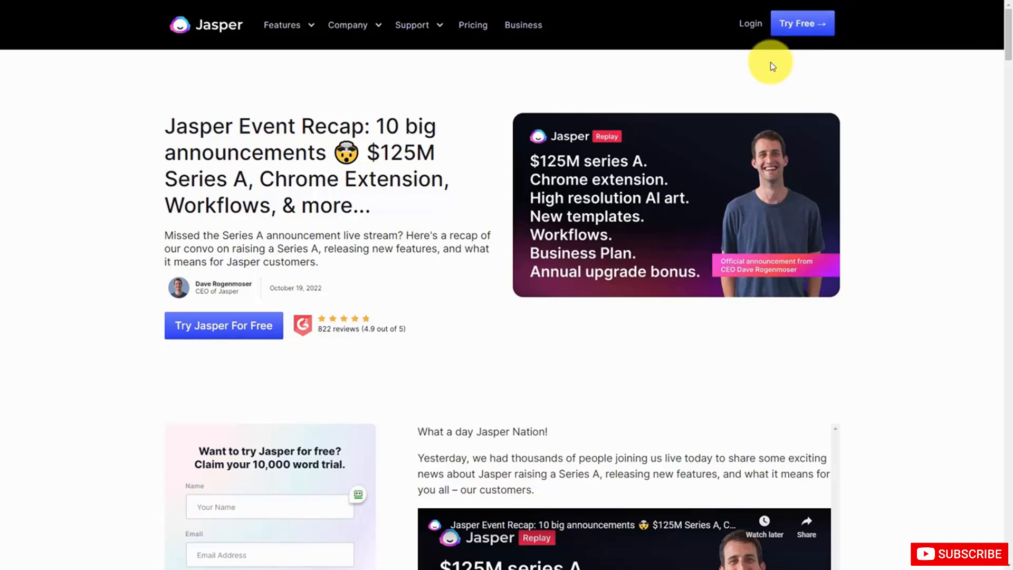
- Compare the Starter, Boss Mode and Business plans under monthly and annual billing, including the feature comparison table
click(798, 25)
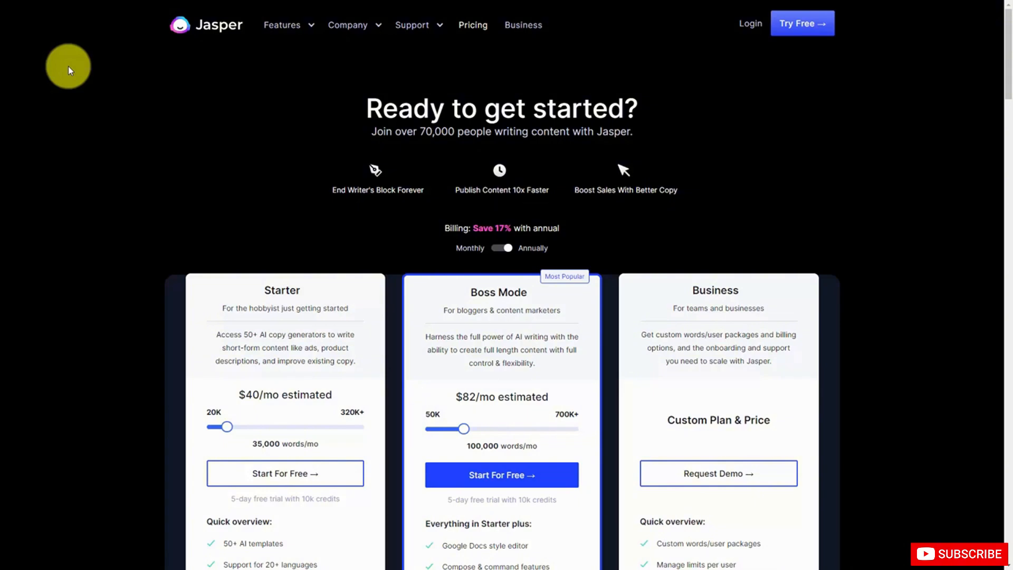
scroll(340, 199, down, 3)
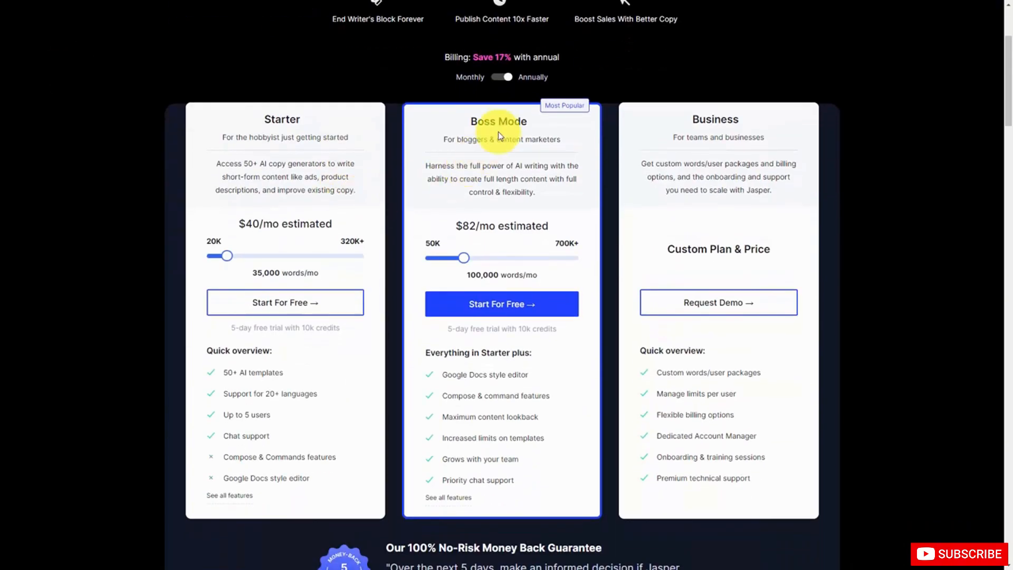
click(499, 79)
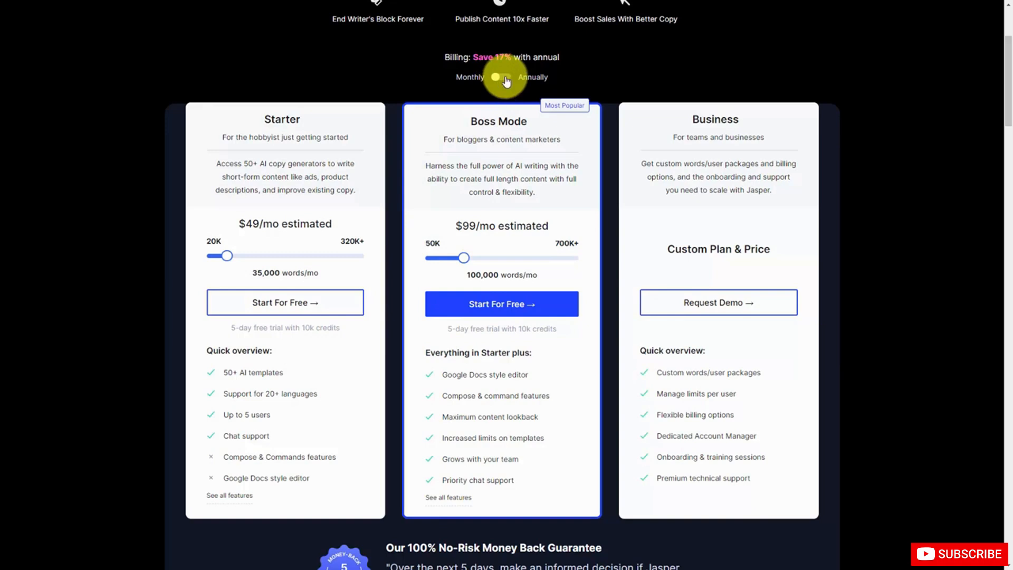
click(506, 79)
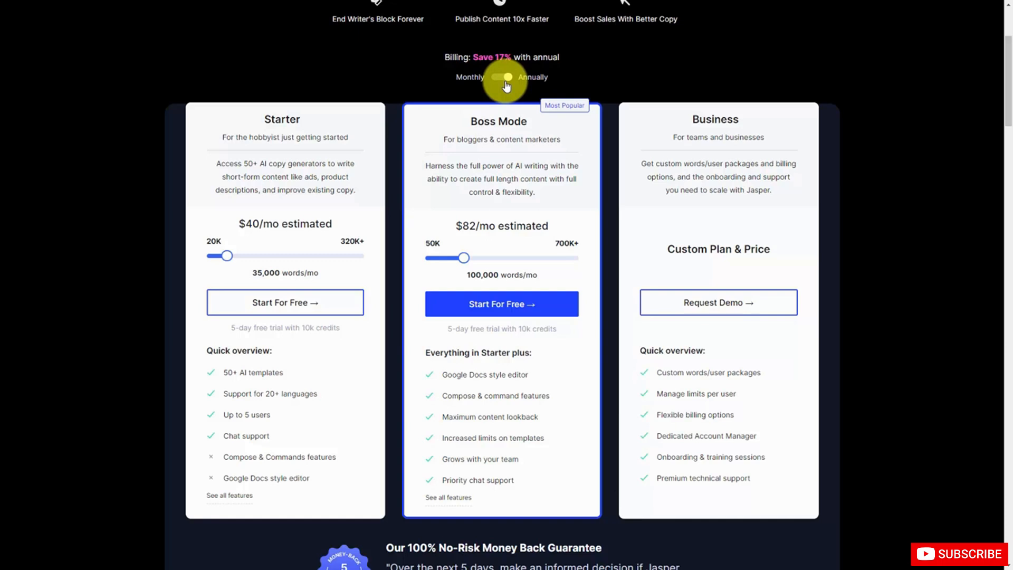
scroll(506, 86, down, 20)
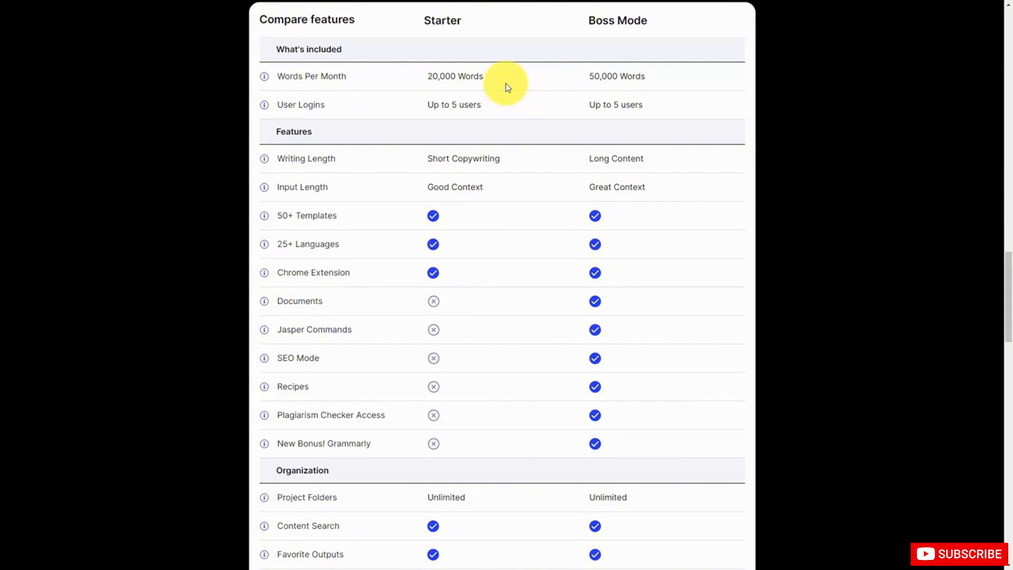
scroll(36, 106, down, 20)
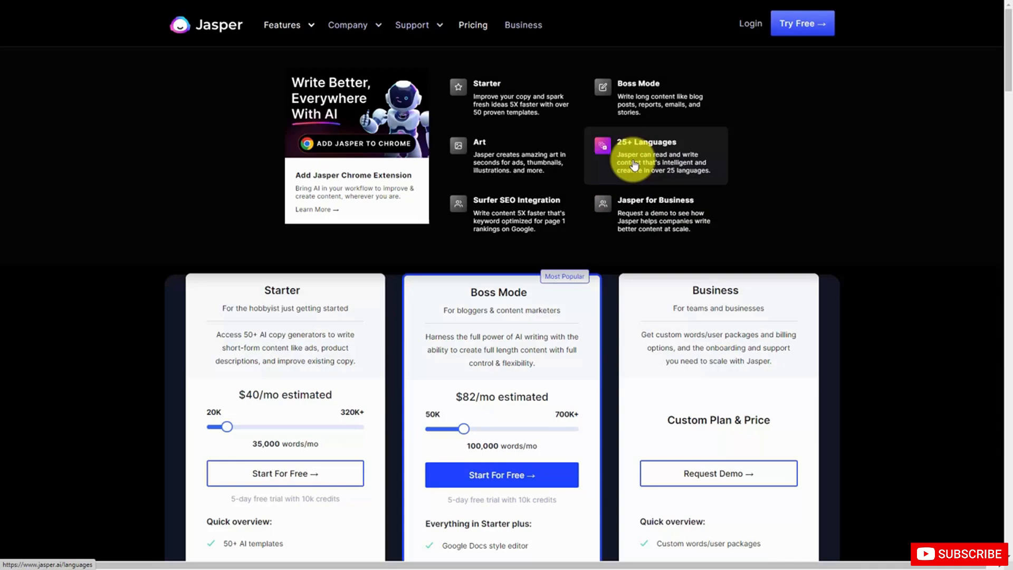
- Open the 25+ Languages feature and look through the Jasper home page
click(634, 165)
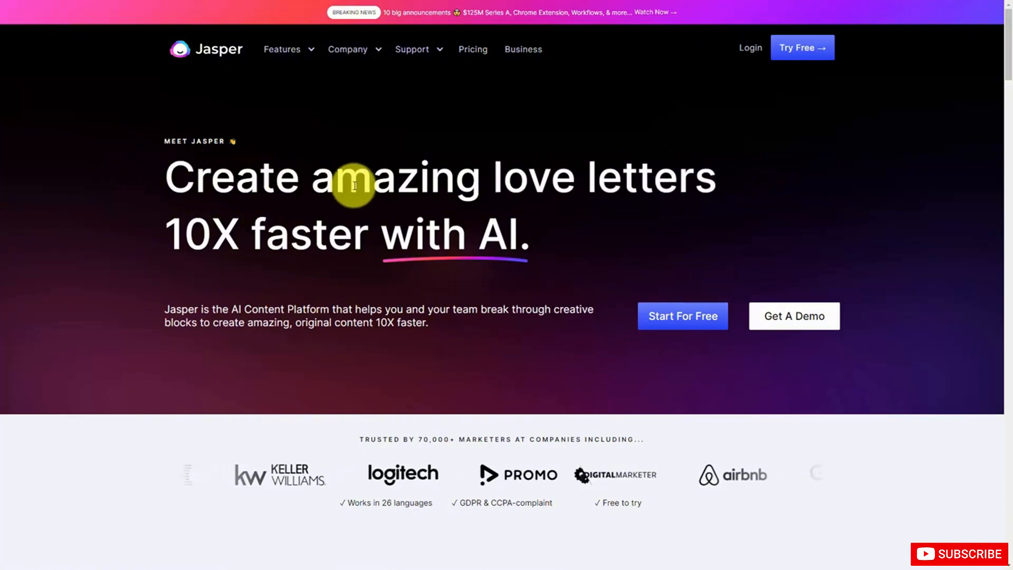
scroll(354, 186, down, 20)
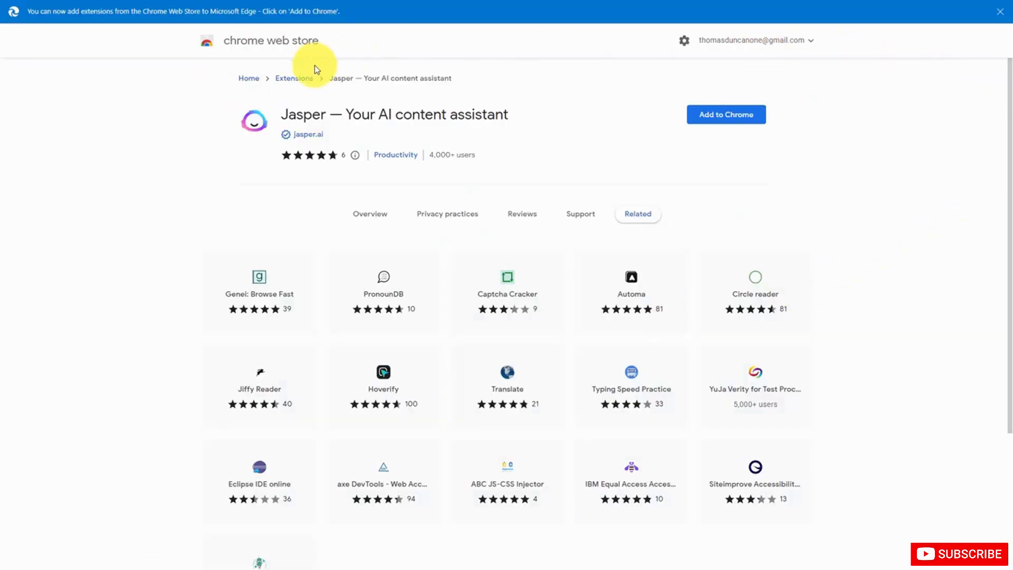
- Add the "Jasper — Your AI content assistant" extension from the Chrome Web Store to Microsoft Edge
click(720, 121)
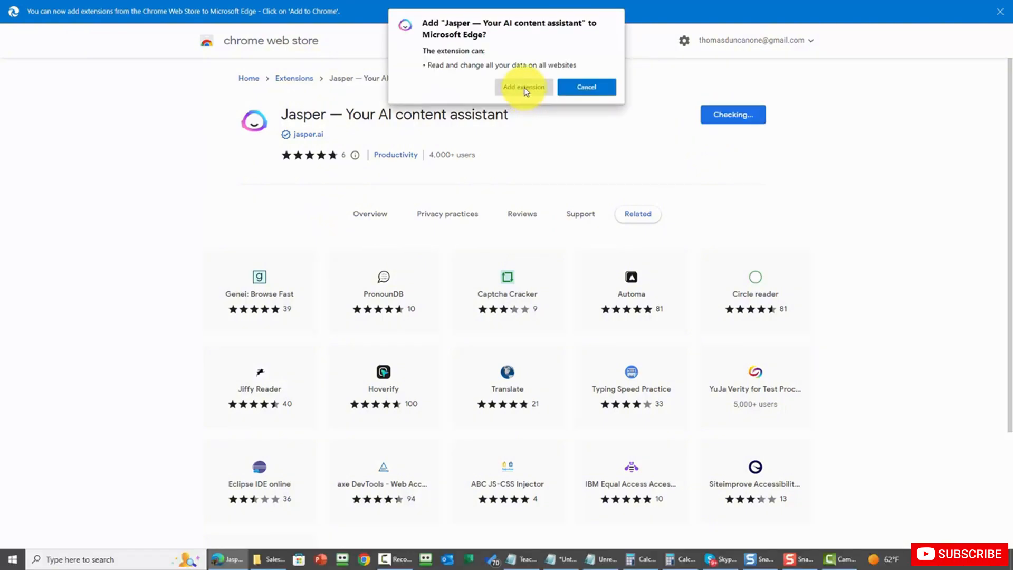
click(525, 88)
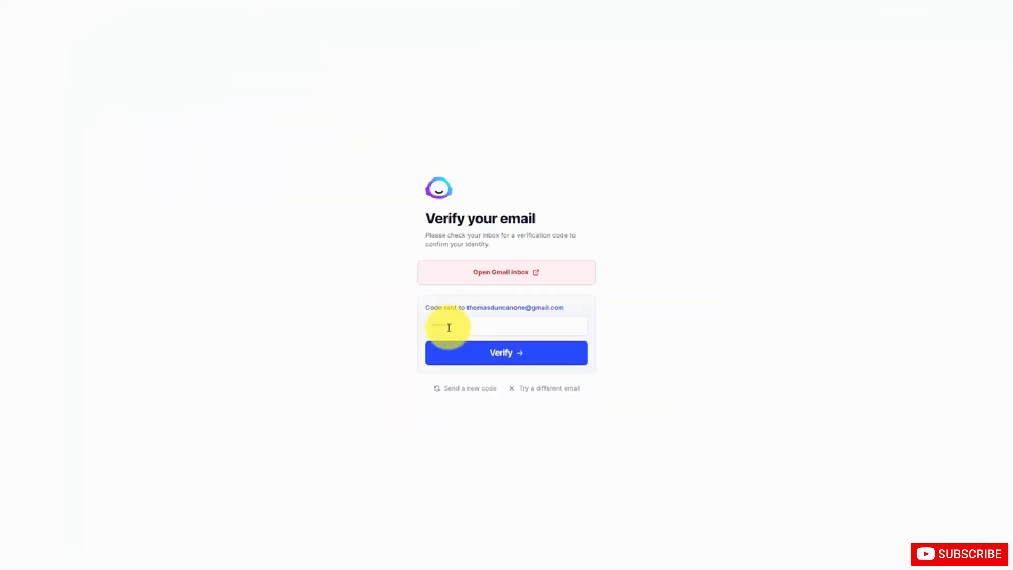
- Verify the account email with the verification code and enable the Jasper extension on this site
click(448, 326)
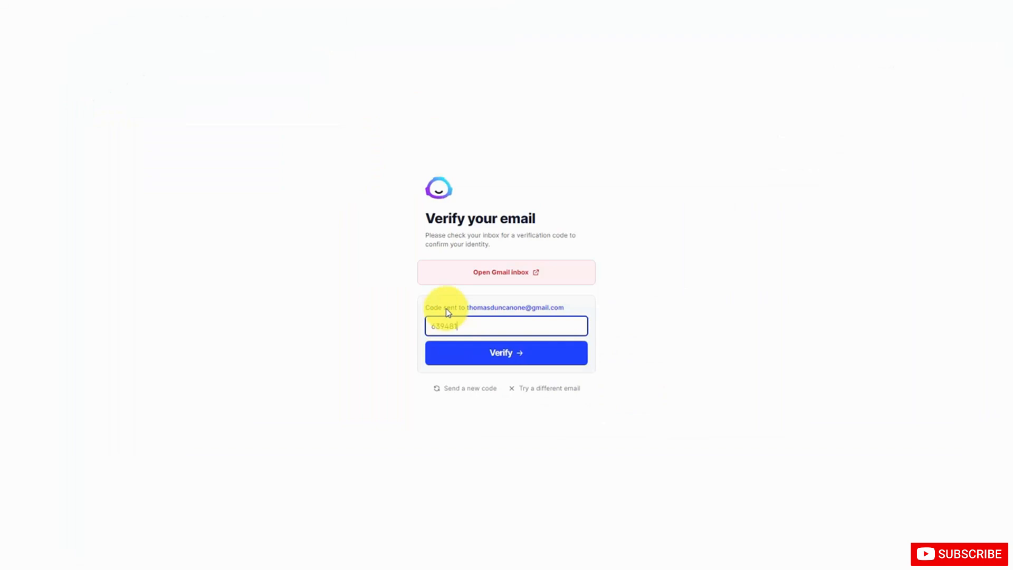
click(513, 356)
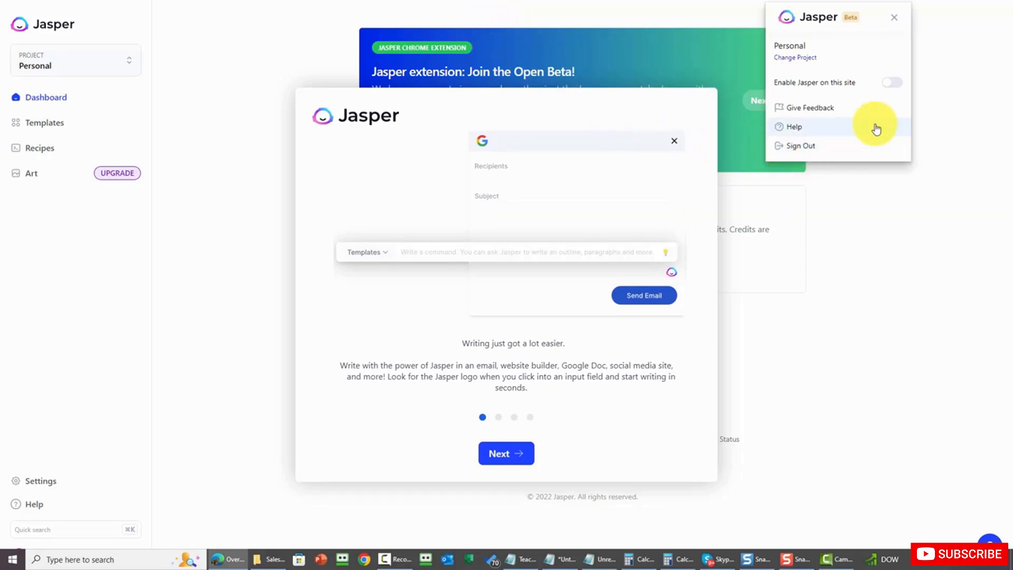
click(894, 85)
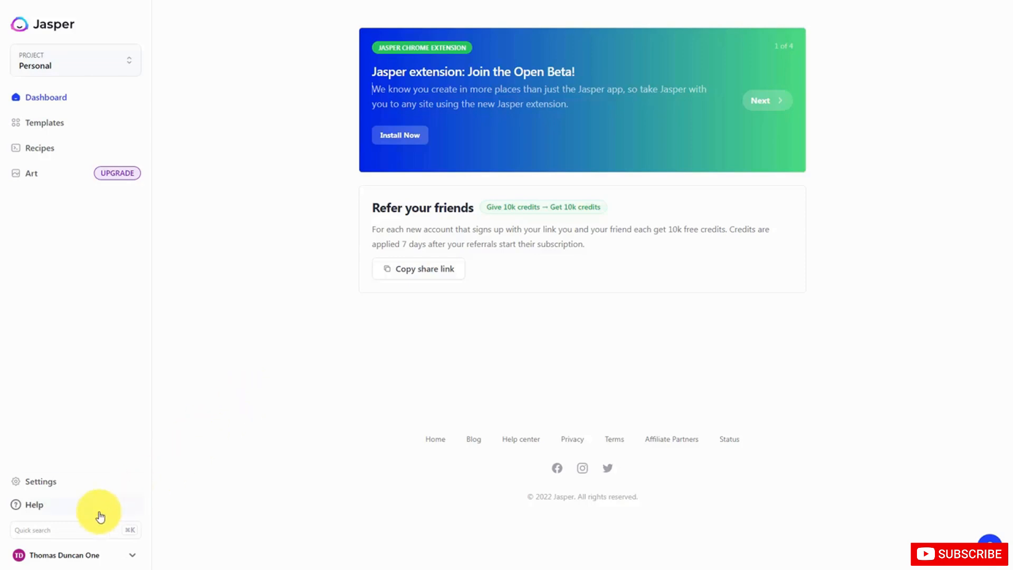
- Review the Profile, Integrations, Interface and General pages of the Jasper settings
click(41, 482)
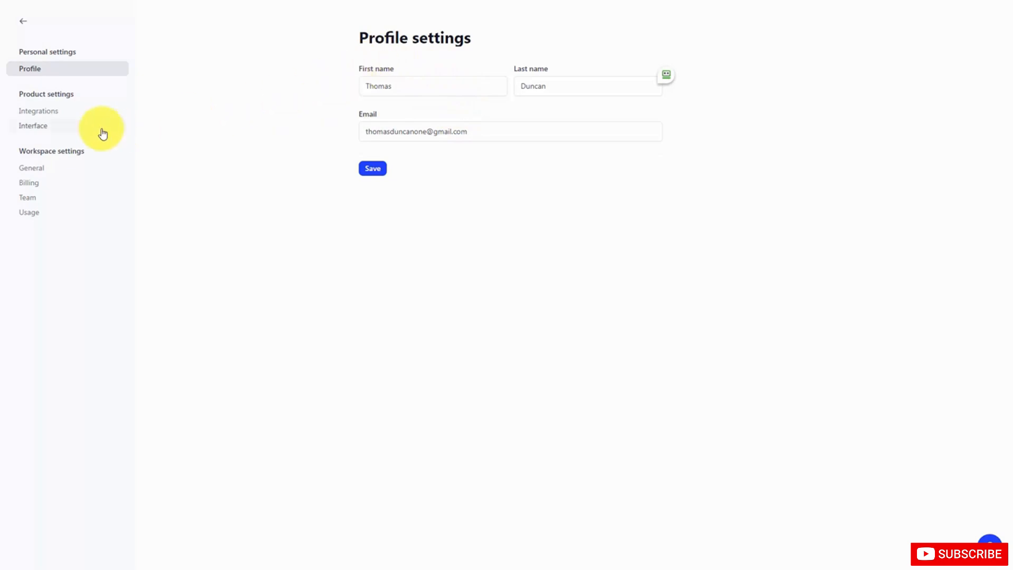
click(50, 111)
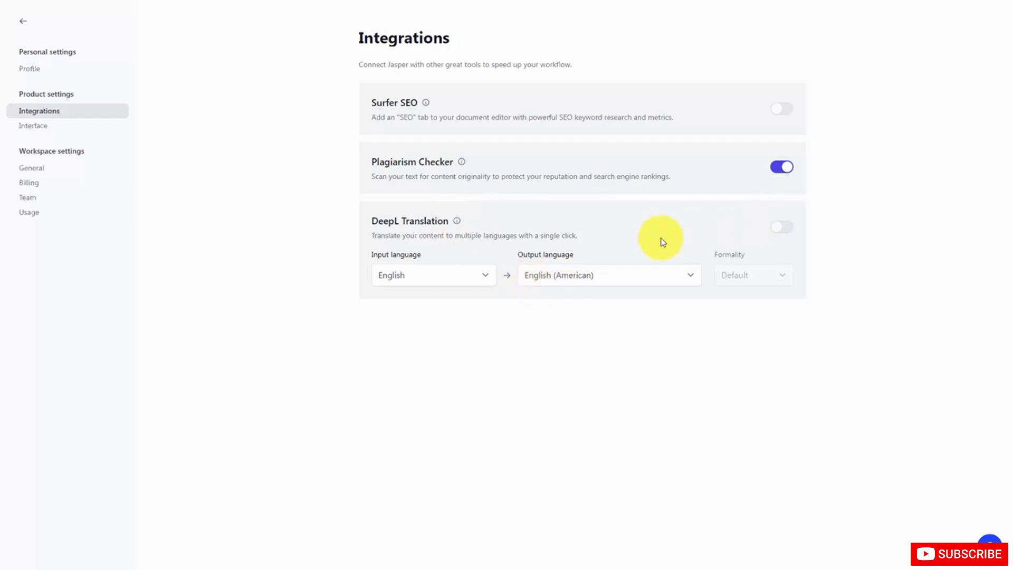
click(40, 127)
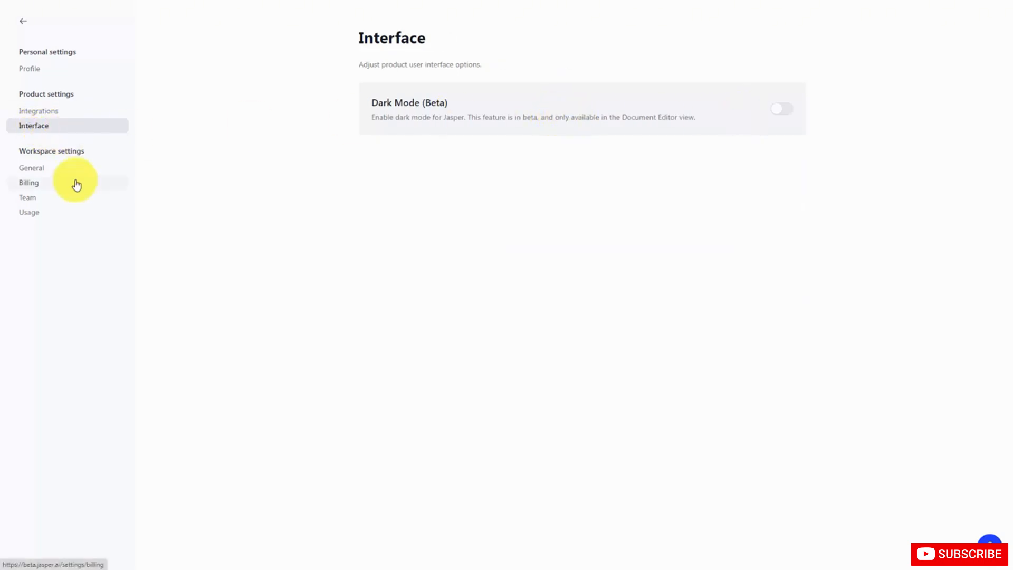
click(36, 167)
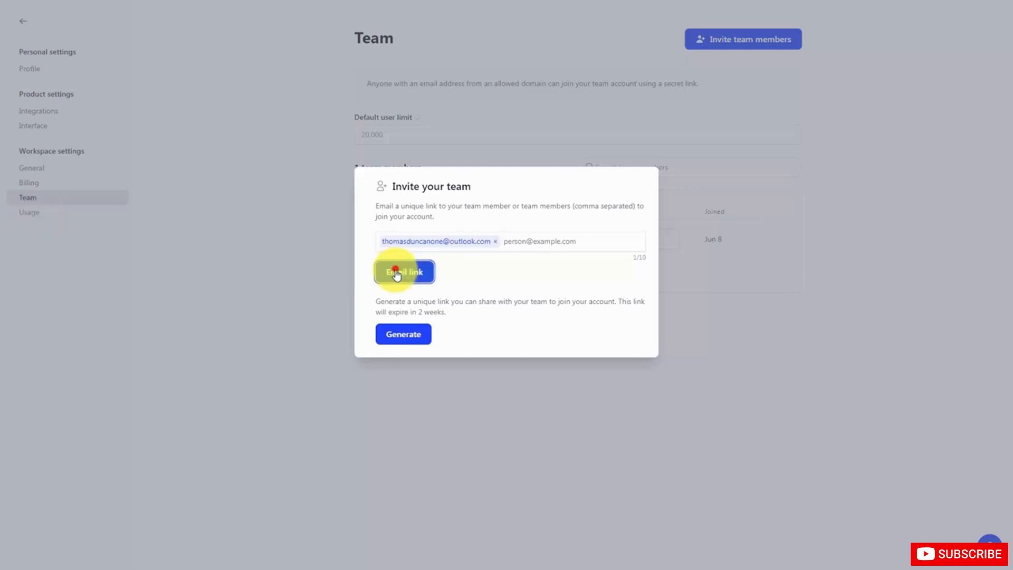
- Email the team invitation link to the new member's address and start account setup from the received invitation
click(399, 277)
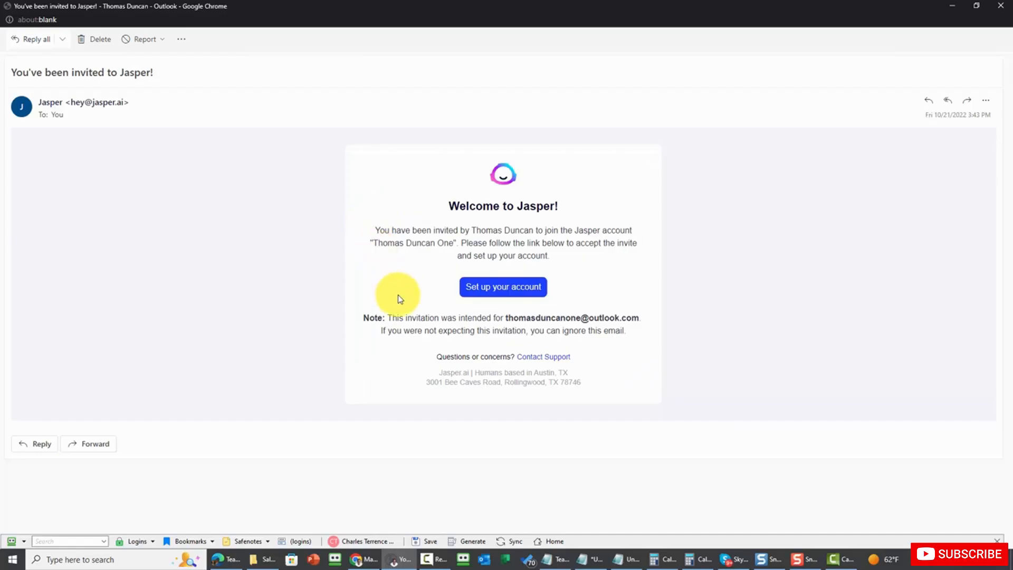
click(492, 289)
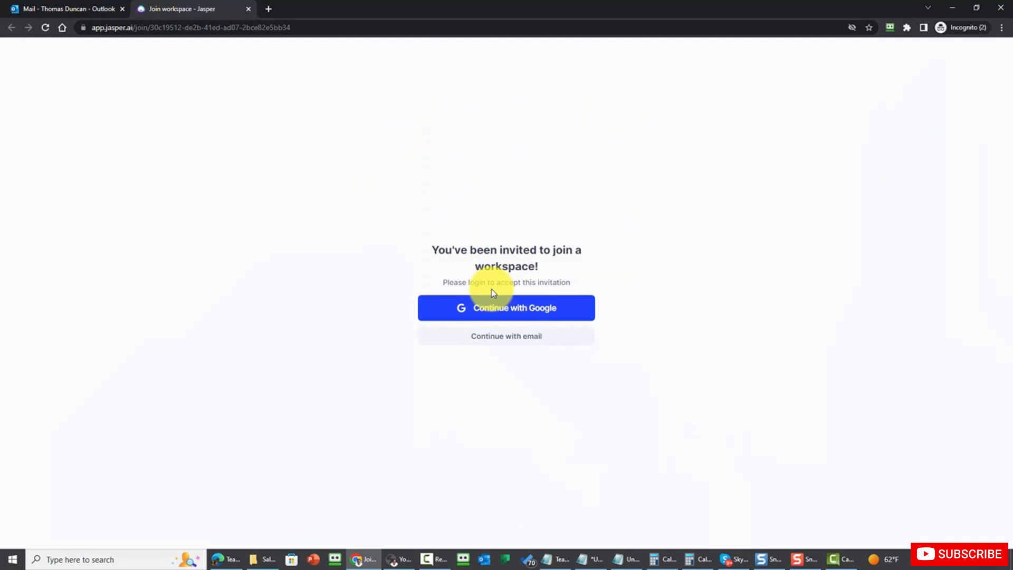
- Continue with email, verify the invited member's address using the emailed verification code, and join the workspace
click(496, 336)
click(497, 381)
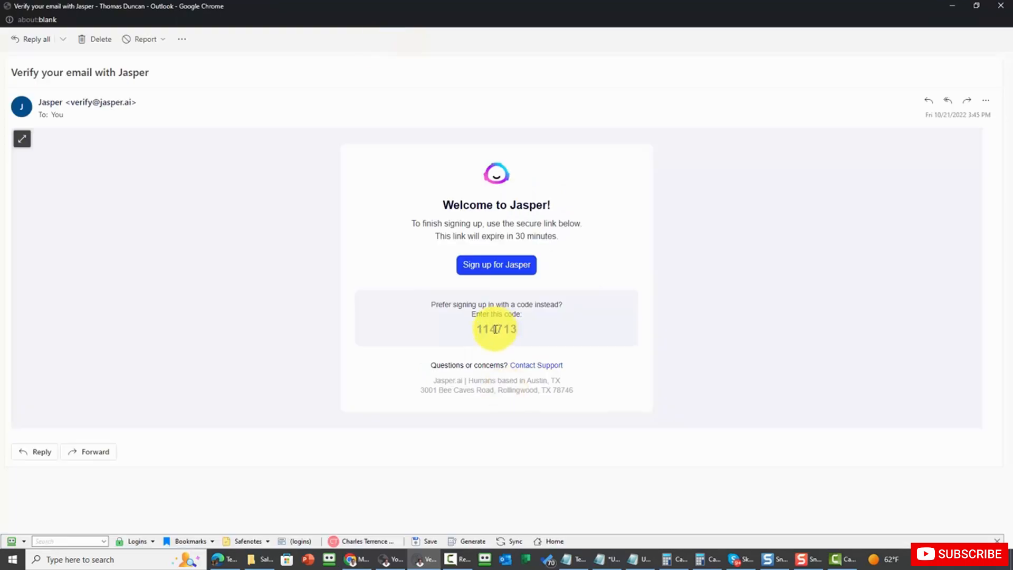
double_click(495, 329)
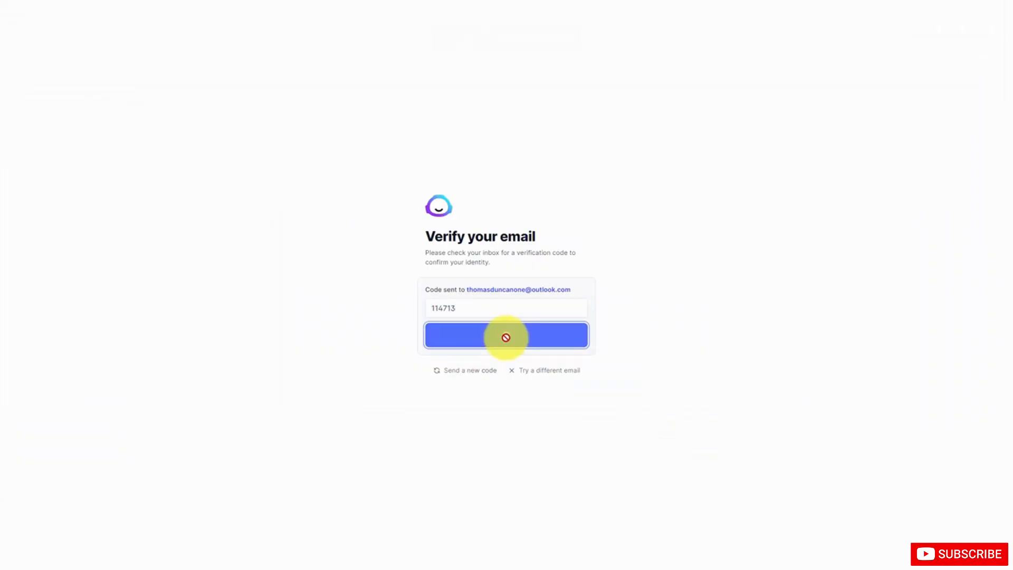
click(501, 307)
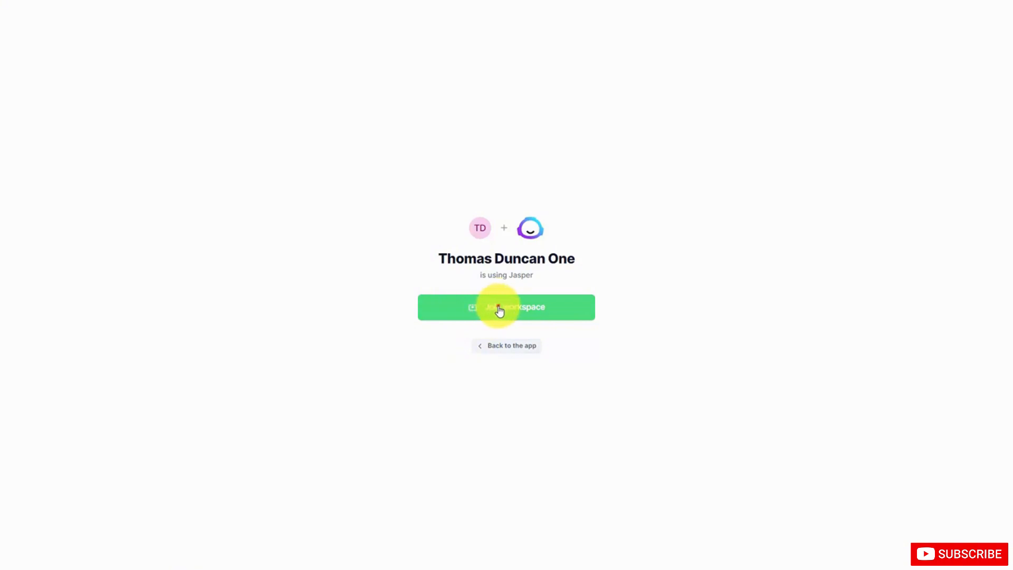
click(498, 306)
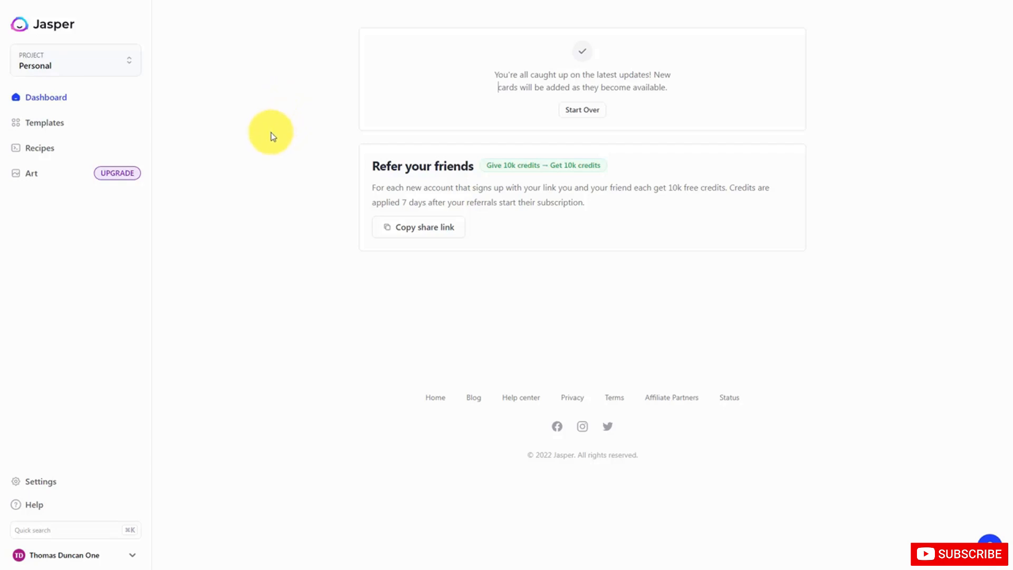
- Browse the Jasper templates by the Ads, Email and Marketing categories, and return to the full list
click(42, 128)
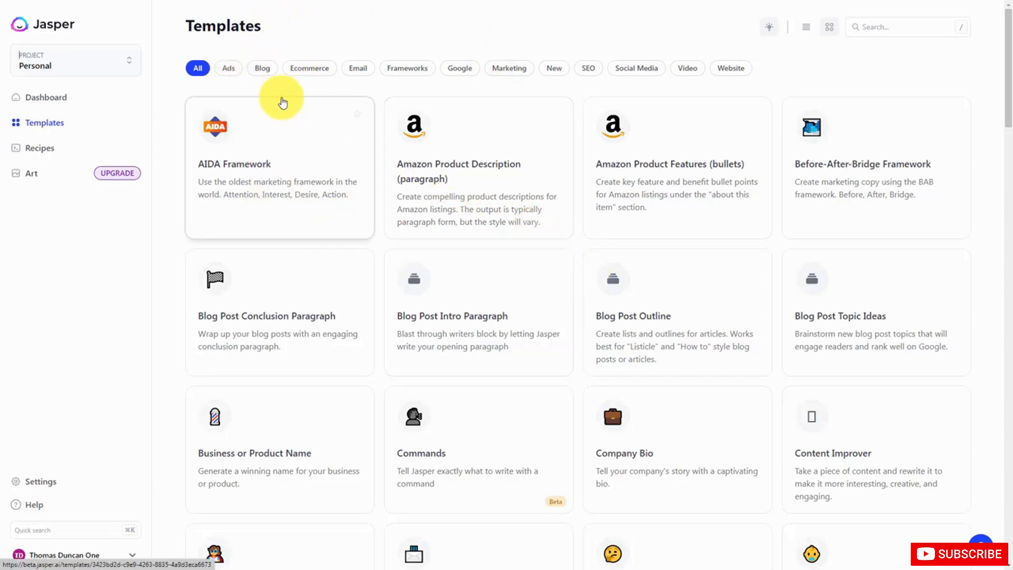
click(224, 68)
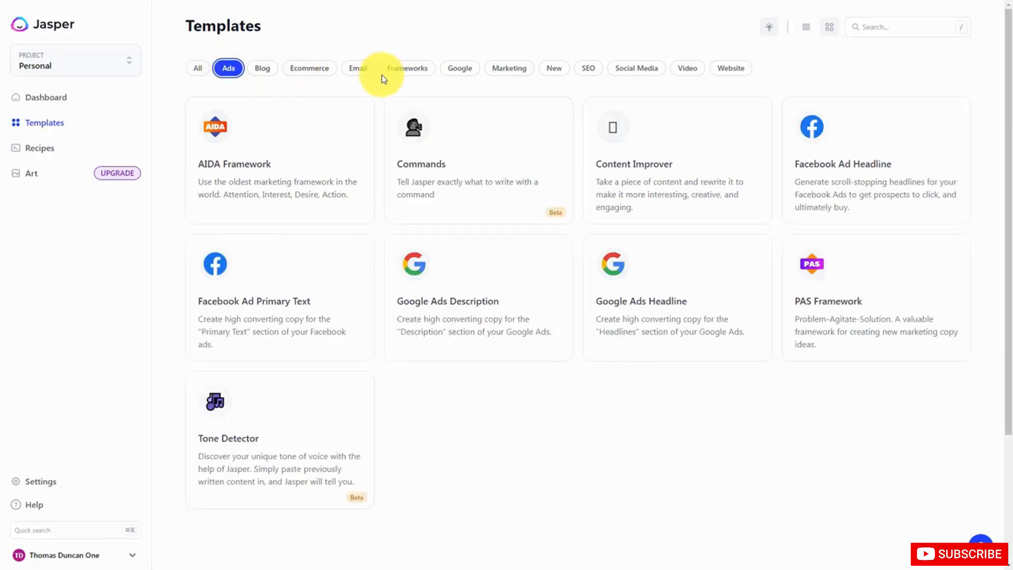
click(362, 70)
click(509, 68)
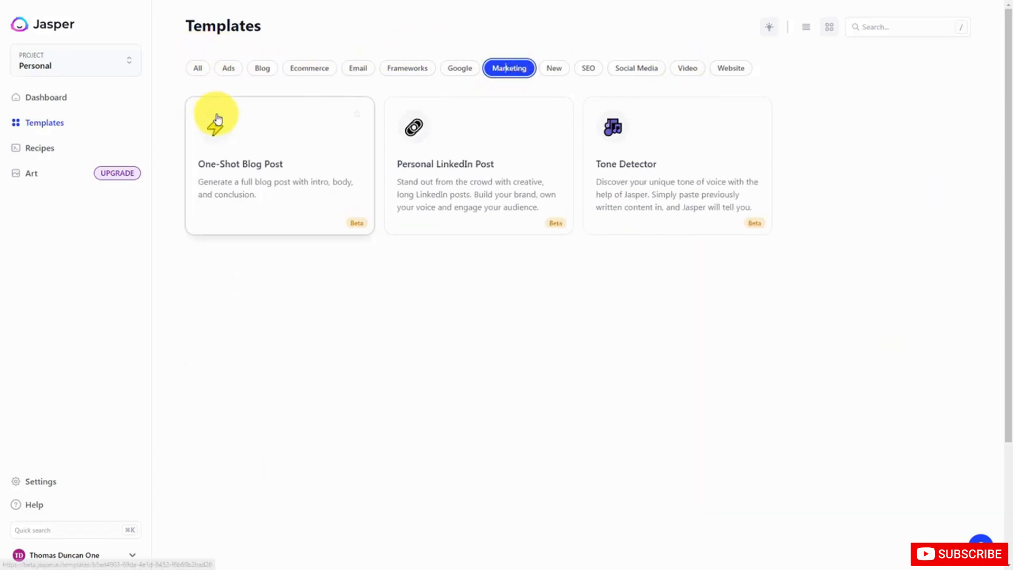
click(198, 69)
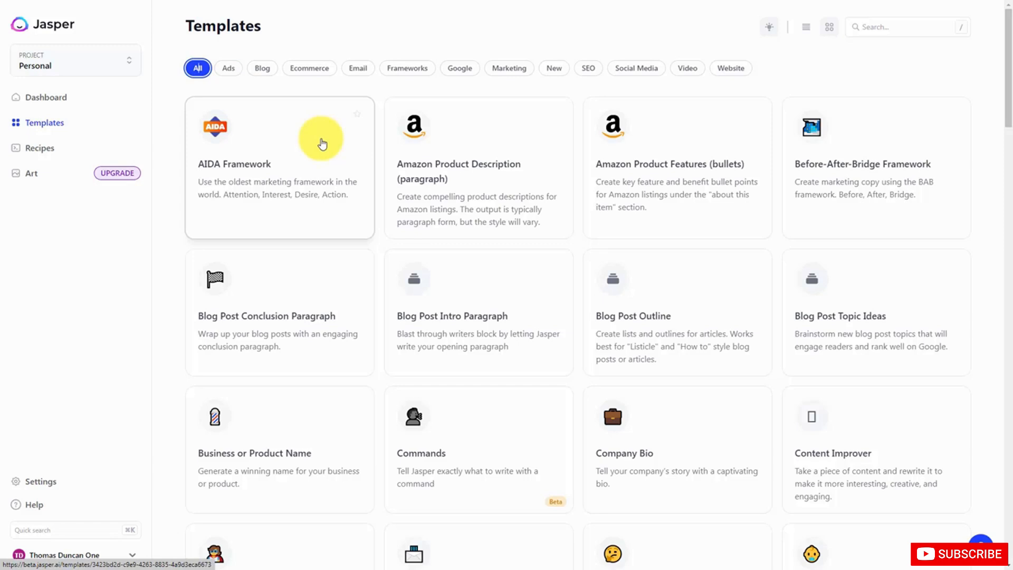
- Open the Listicle template from the full template list
scroll(322, 144, down, 15)
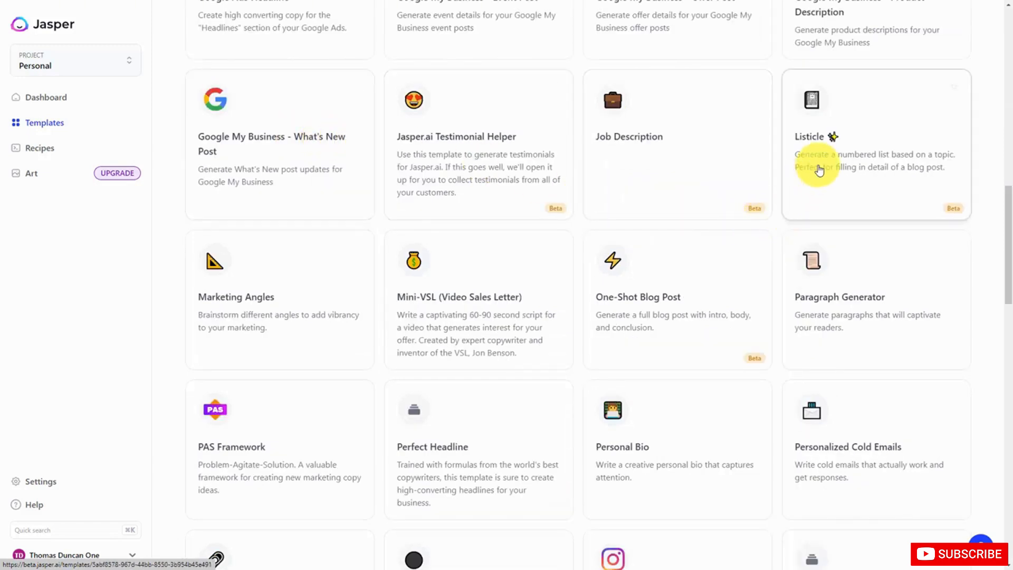
click(815, 144)
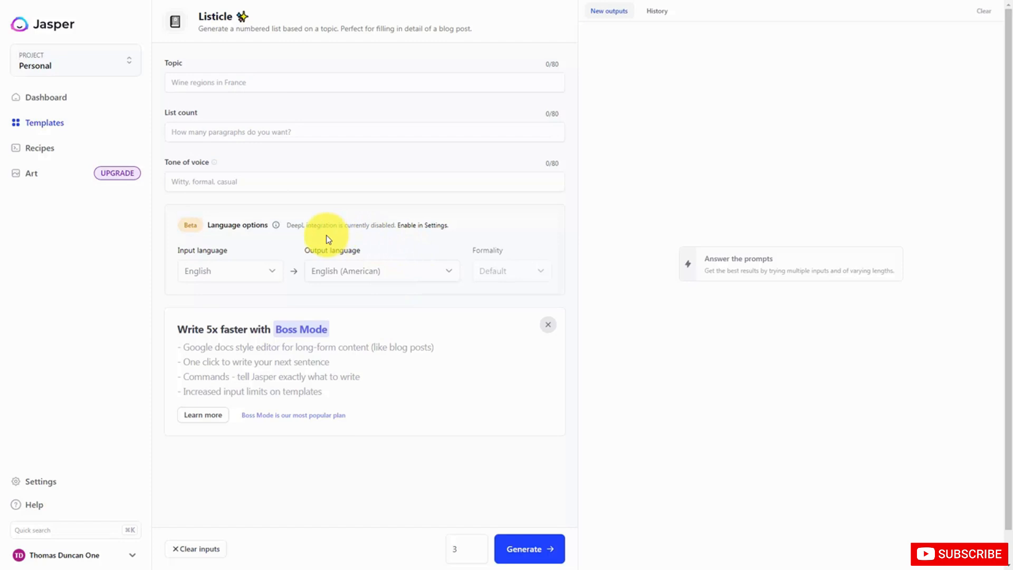
- Fill in the Listicle topic as "Ways to use a Unique Selling Proposition" and set the list count to "Six"
click(199, 81)
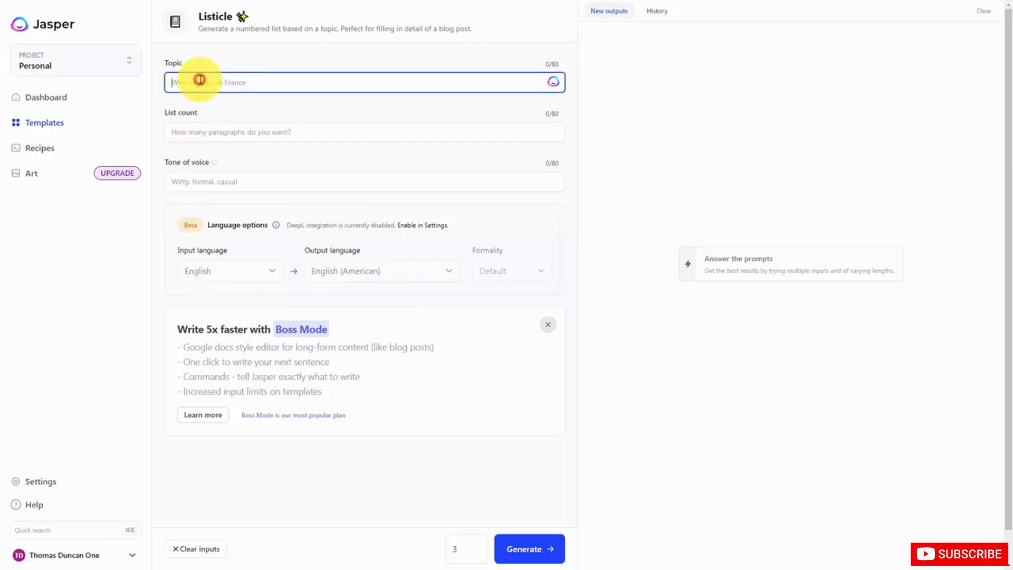
text(Ways to use a Unique Selling Proposition)
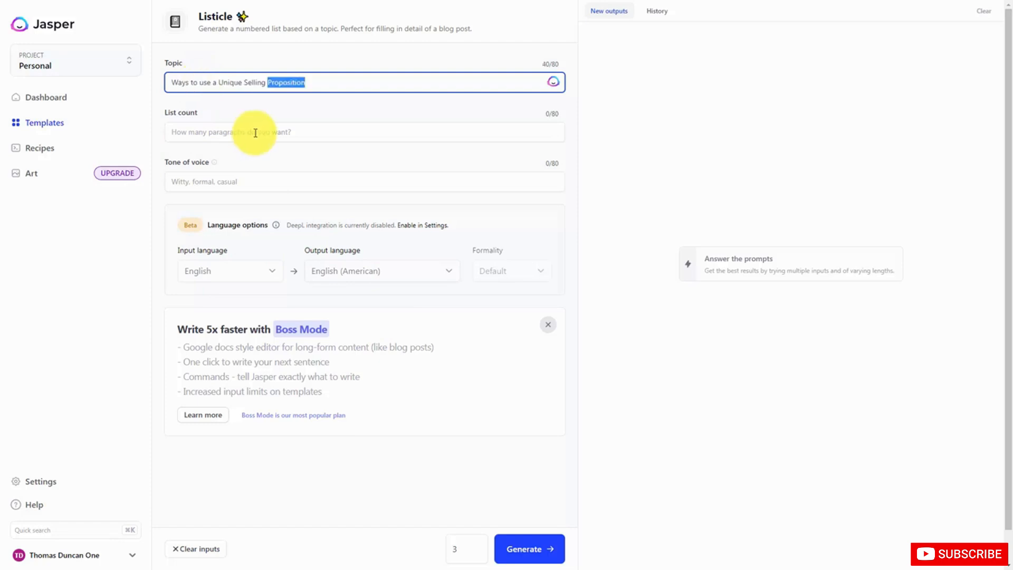
click(227, 131)
text(Six)
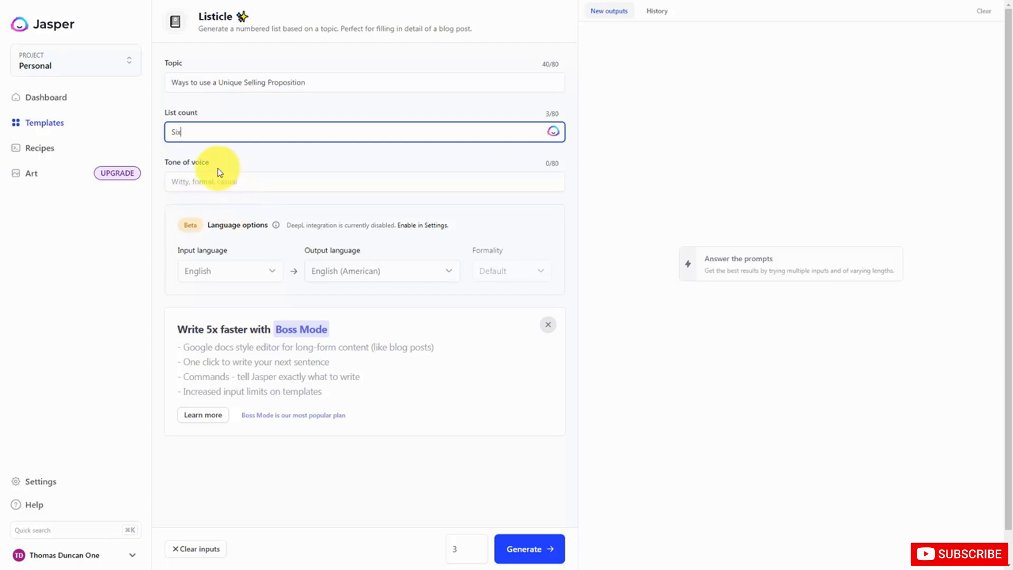
- Open the help article on what to put for tone of voice, and close it again
mouse_move(216, 165)
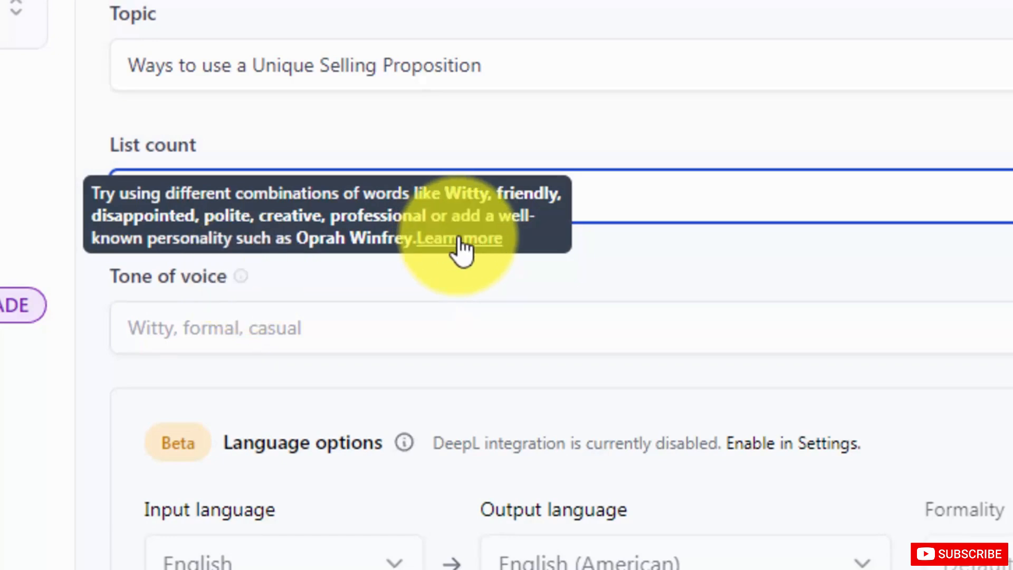
click(459, 240)
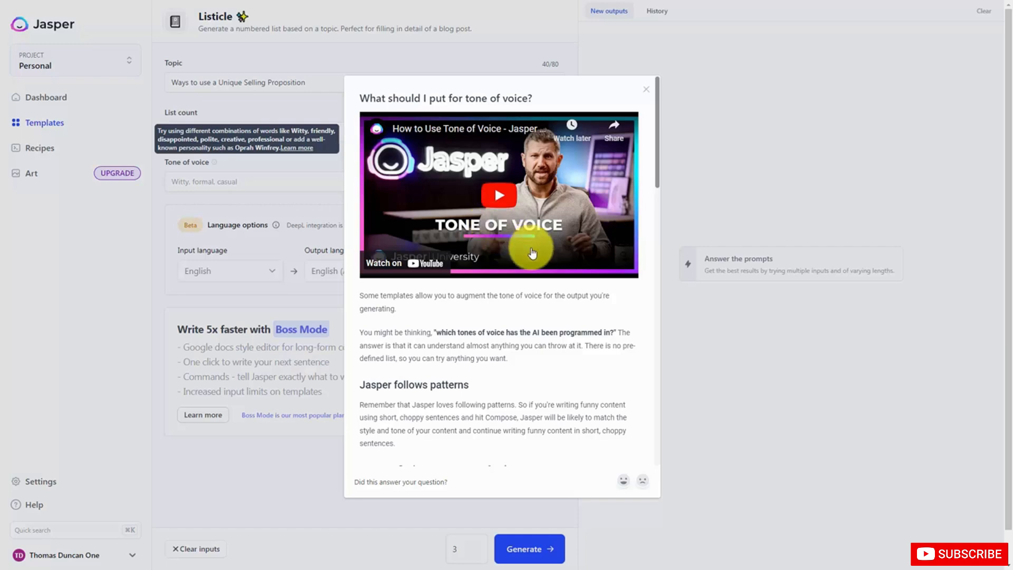
click(222, 317)
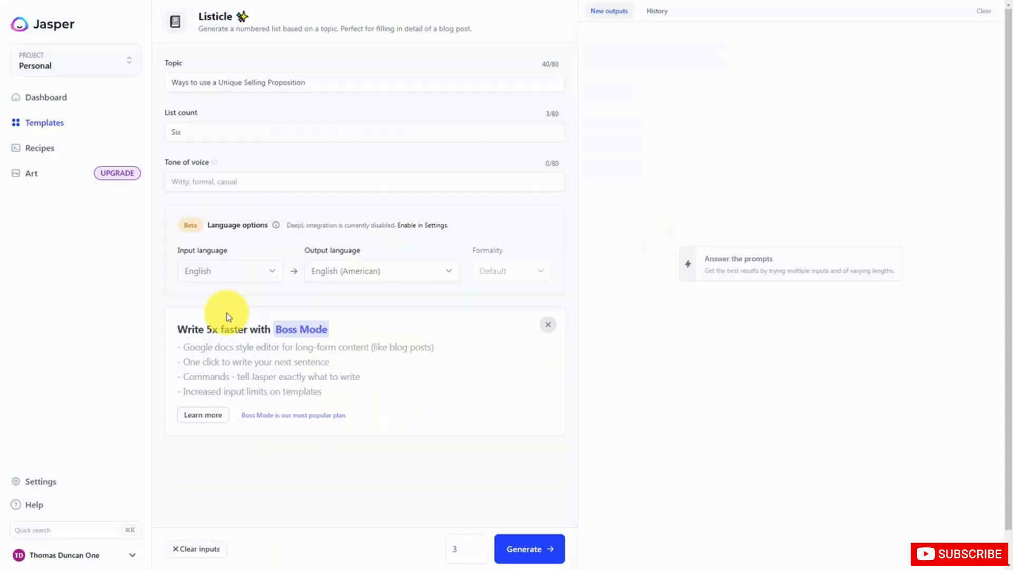
- Set the tone of voice to "Professional" and generate three Listicle outputs
click(230, 174)
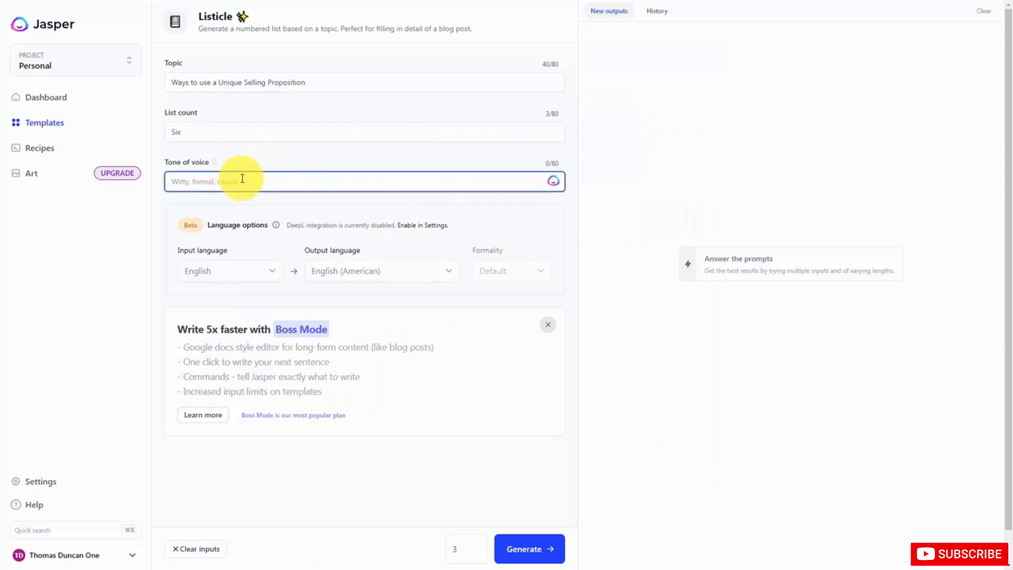
text(Professional)
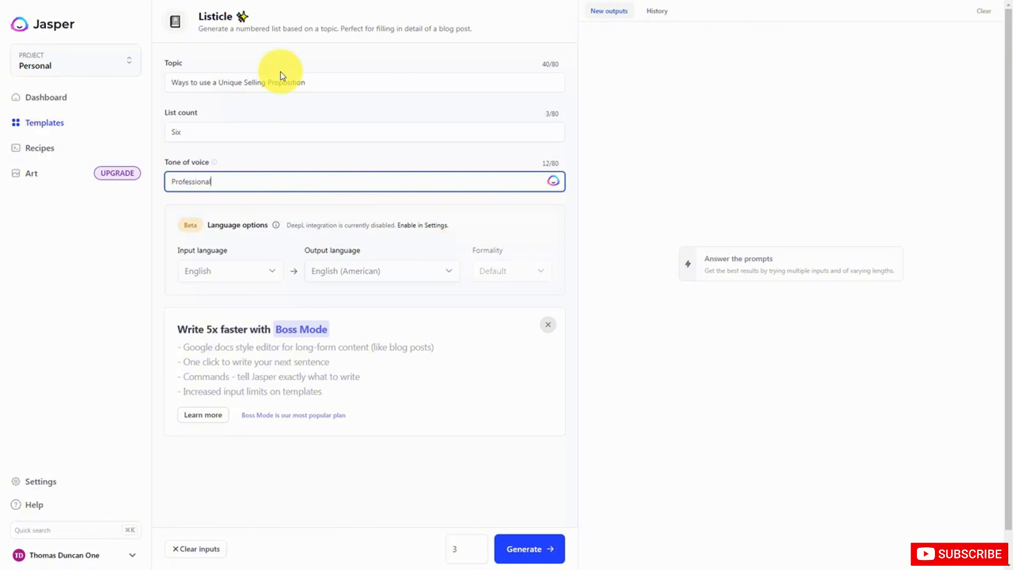
click(522, 549)
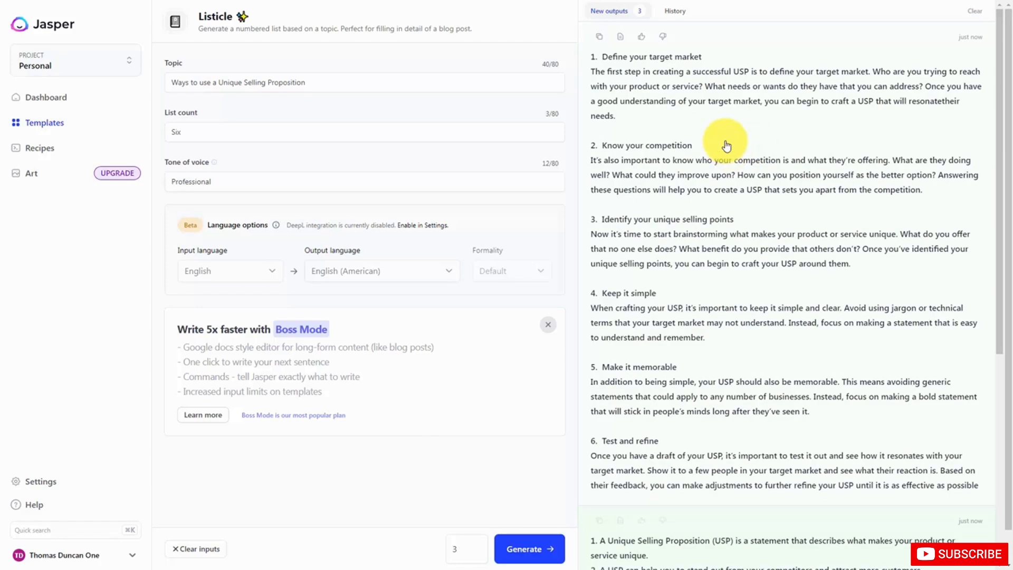
- Review the three generated listicles, the output count setting and the voting options on each output
scroll(730, 159, down, 6)
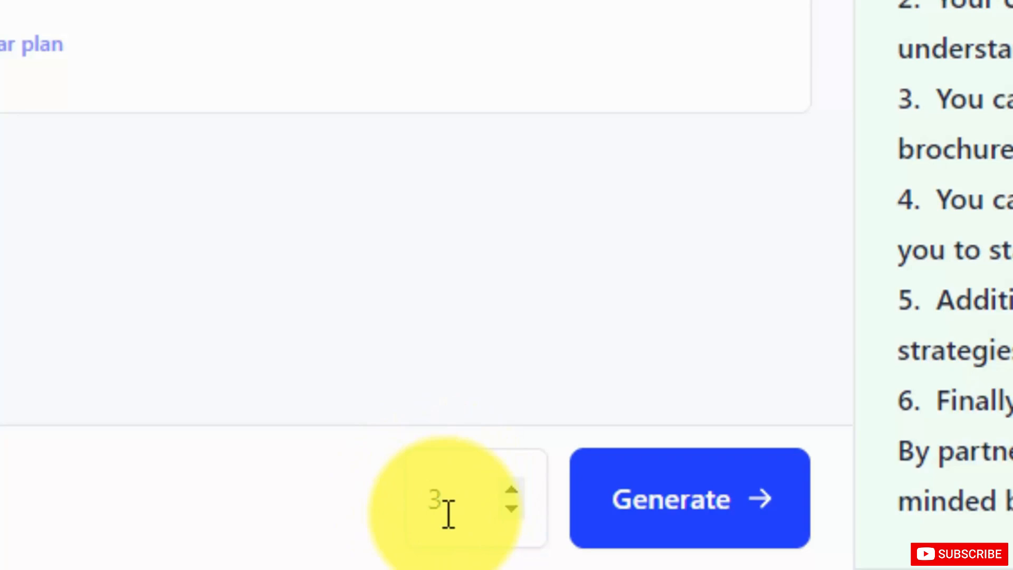
click(643, 528)
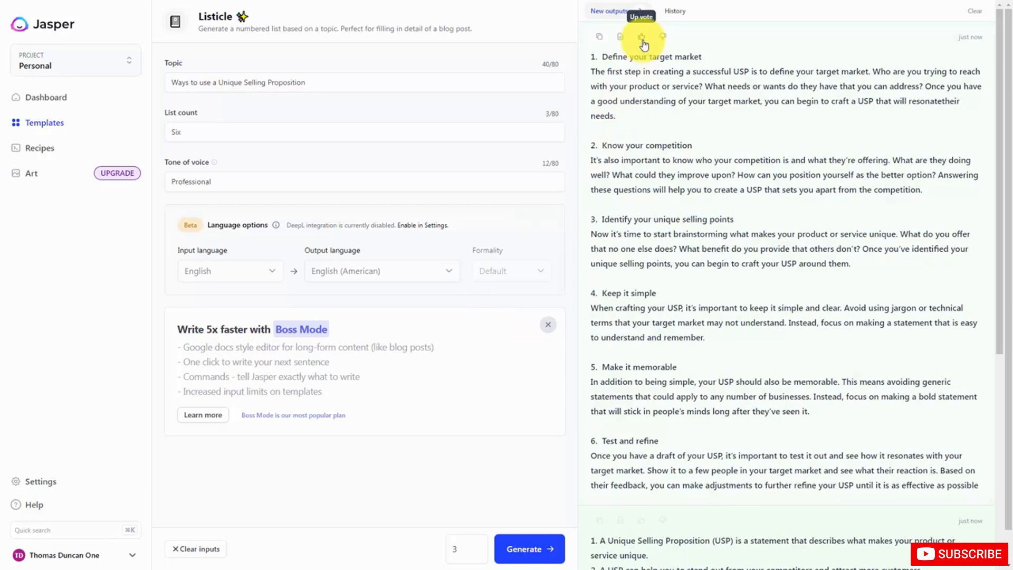
scroll(645, 49, down, 6)
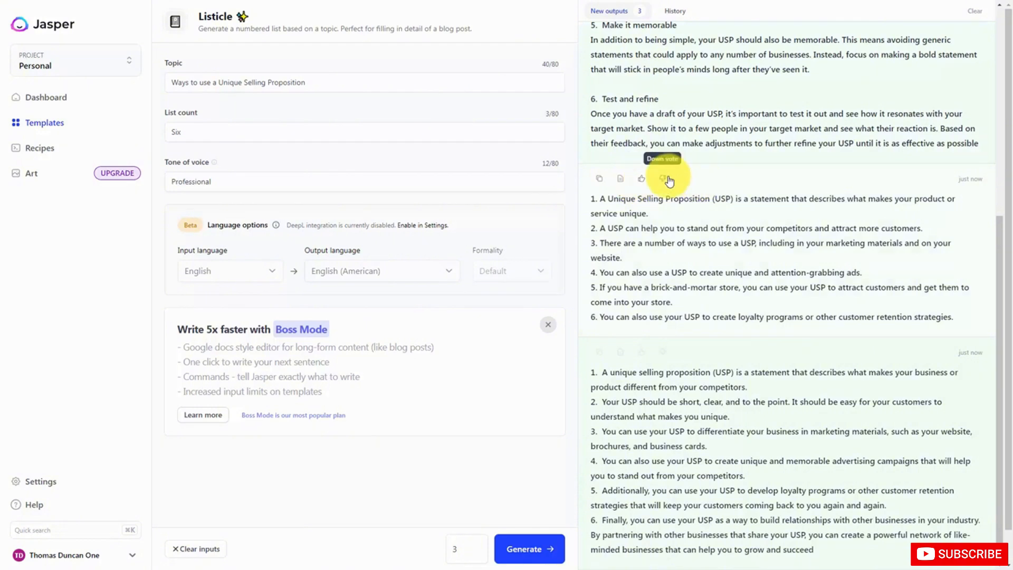
scroll(667, 180, down, 1)
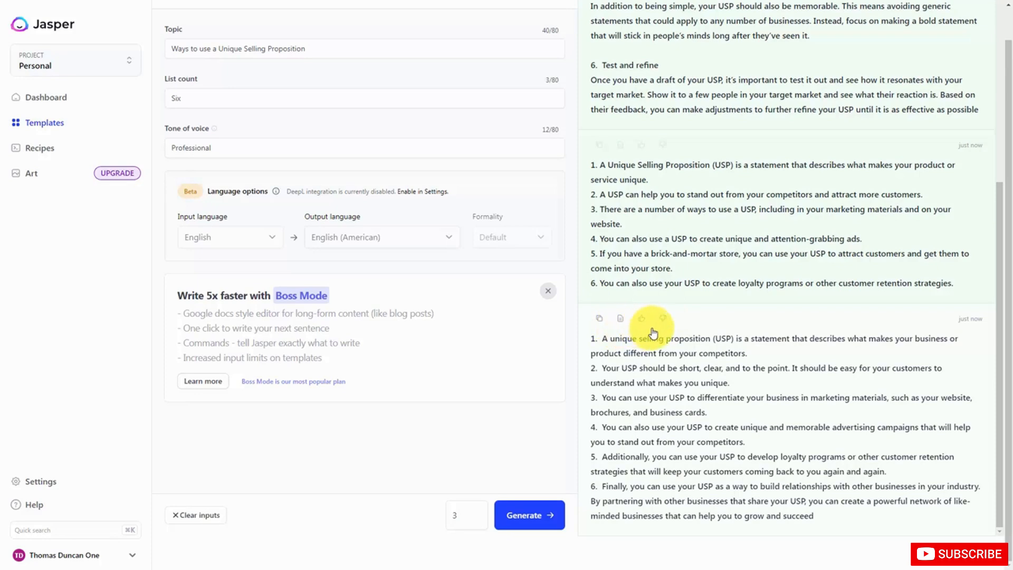
scroll(656, 323, up, 8)
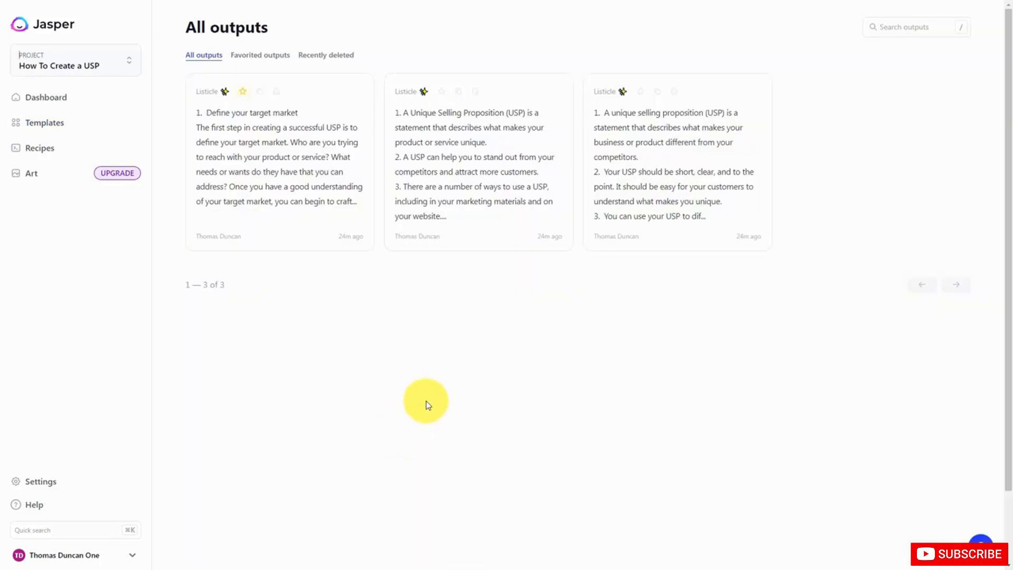
- Check the account options, and mark the second and third Listicle outputs as favorites in the outputs history
click(132, 558)
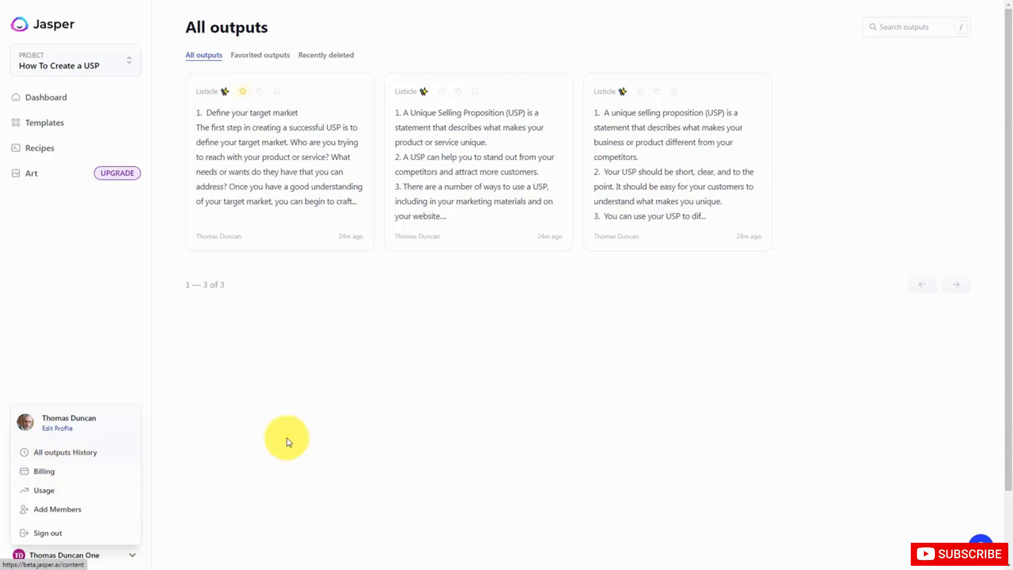
click(347, 435)
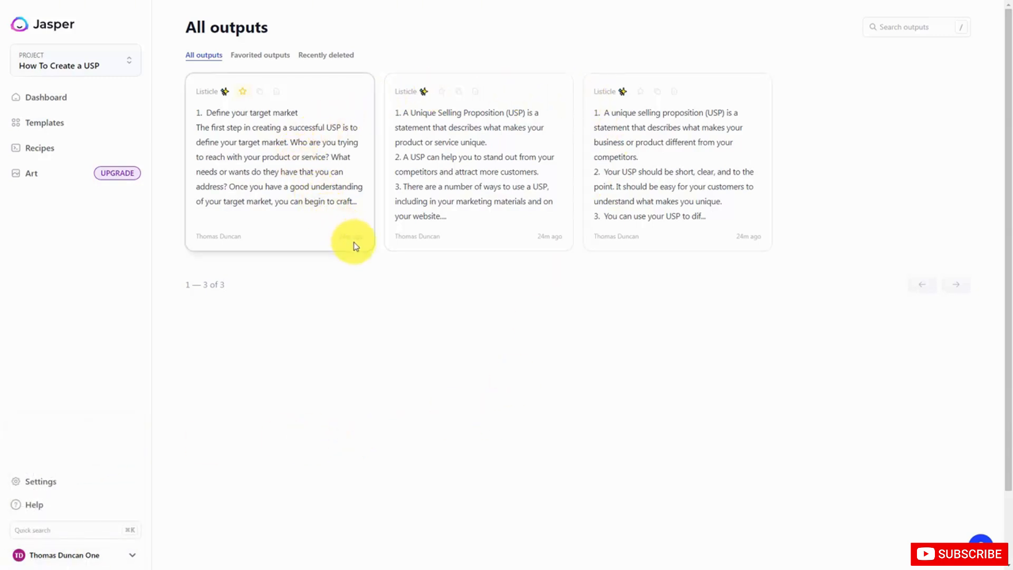
click(442, 92)
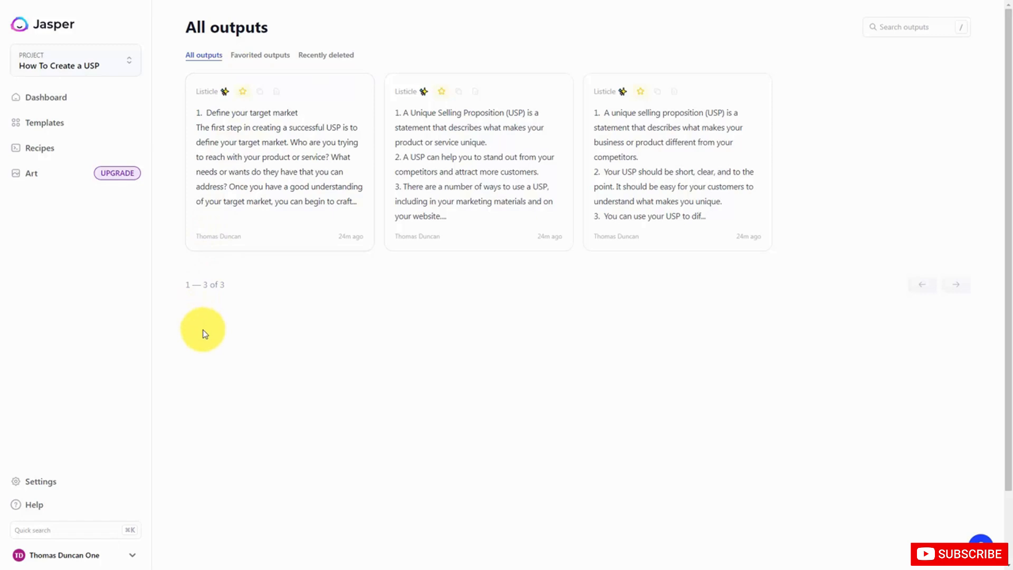
- Open the account's usage information, and check the project list from the dashboard
click(130, 557)
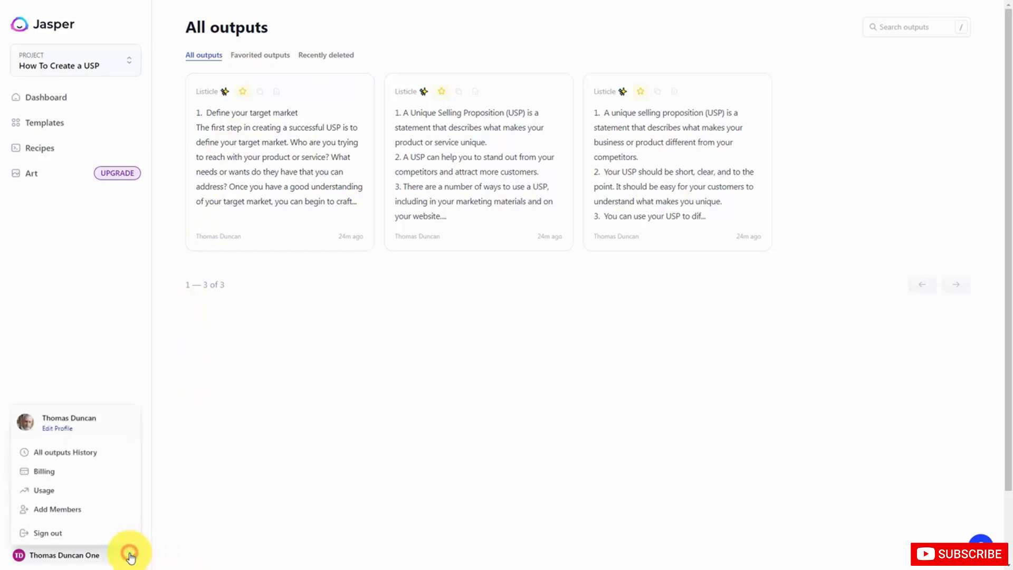
click(43, 496)
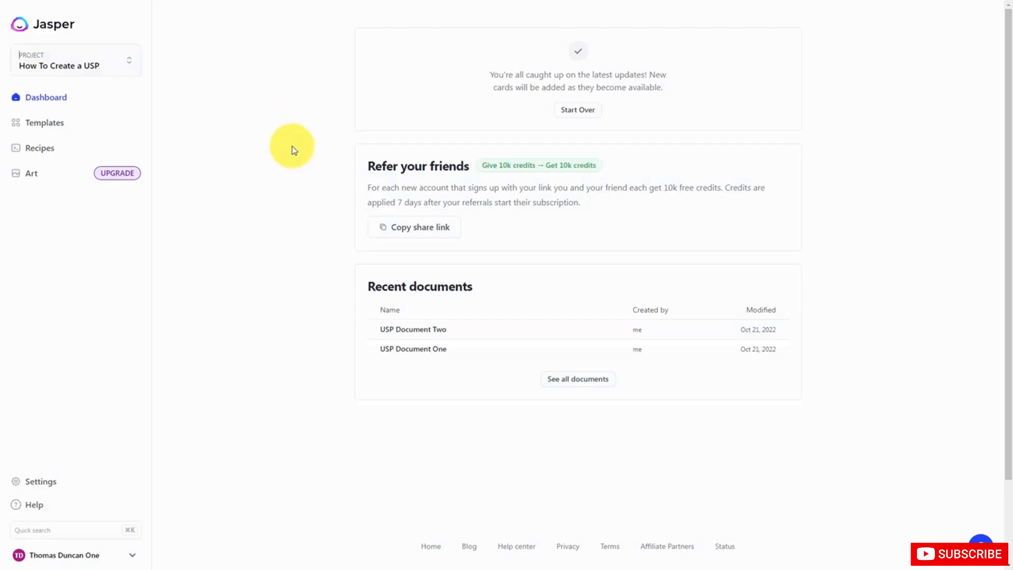
click(128, 61)
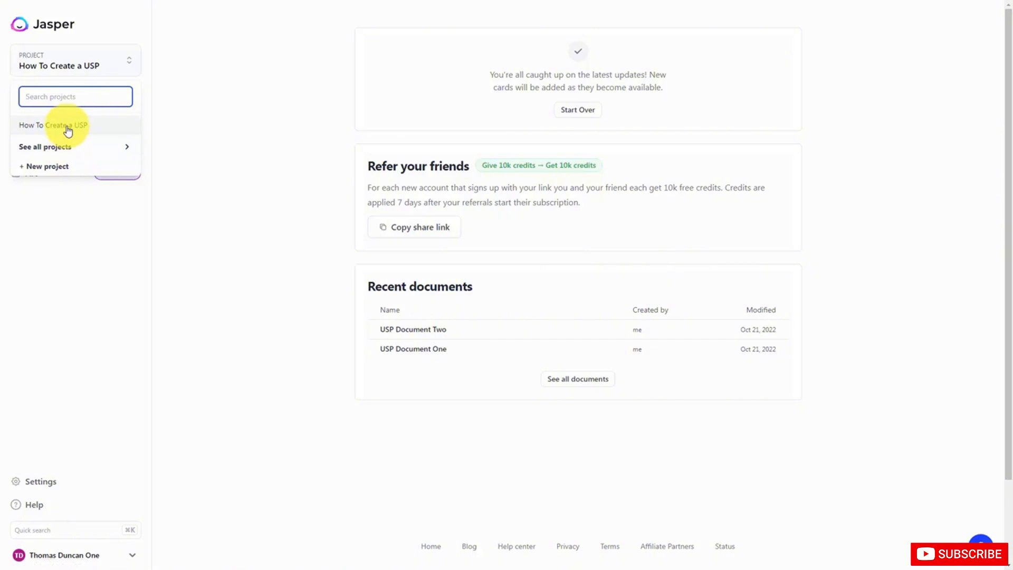
click(238, 174)
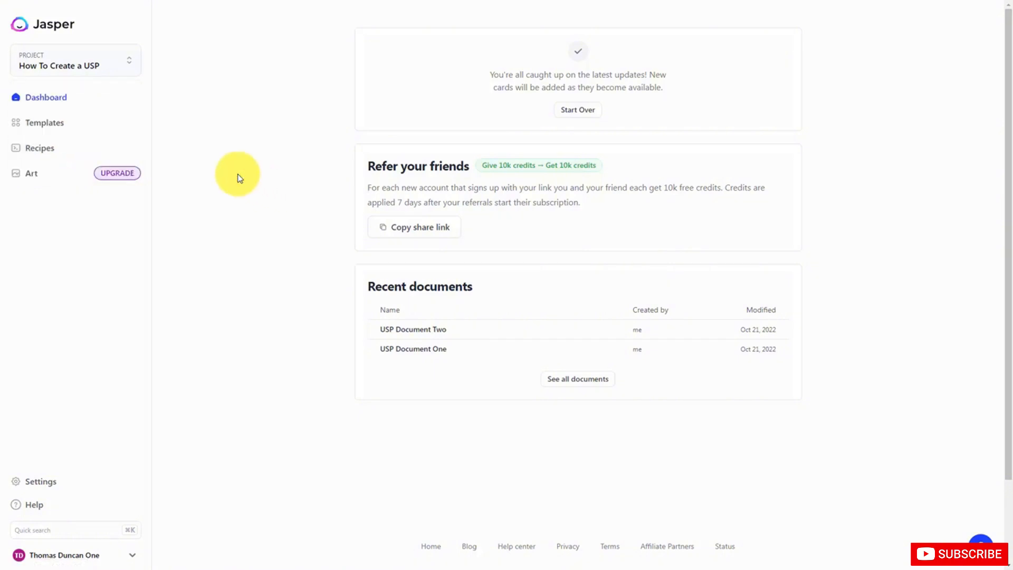
- Open the full documents list, select USP Document Two and USP Document One, and start a bulk action on them
click(573, 379)
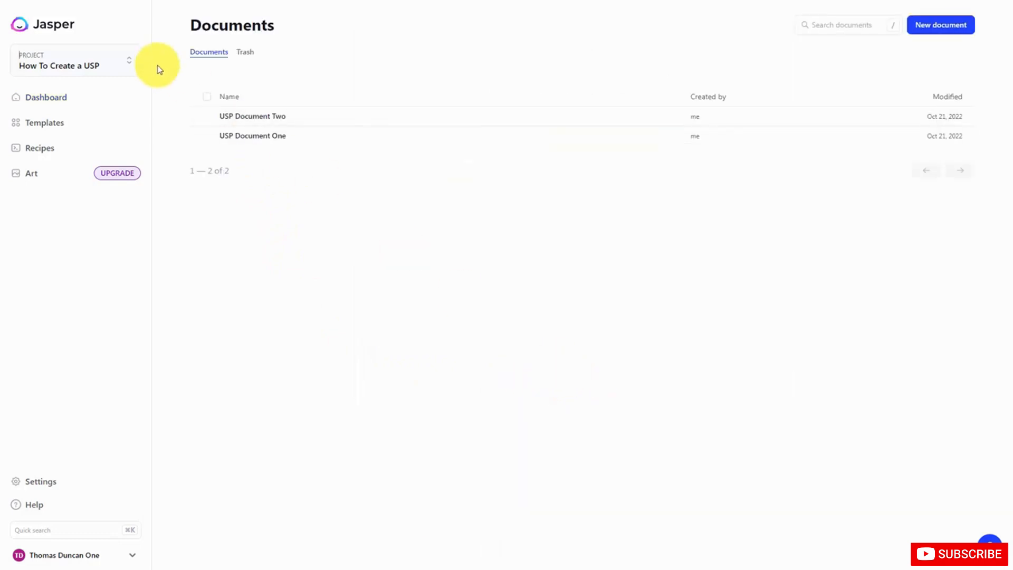
click(207, 117)
click(207, 135)
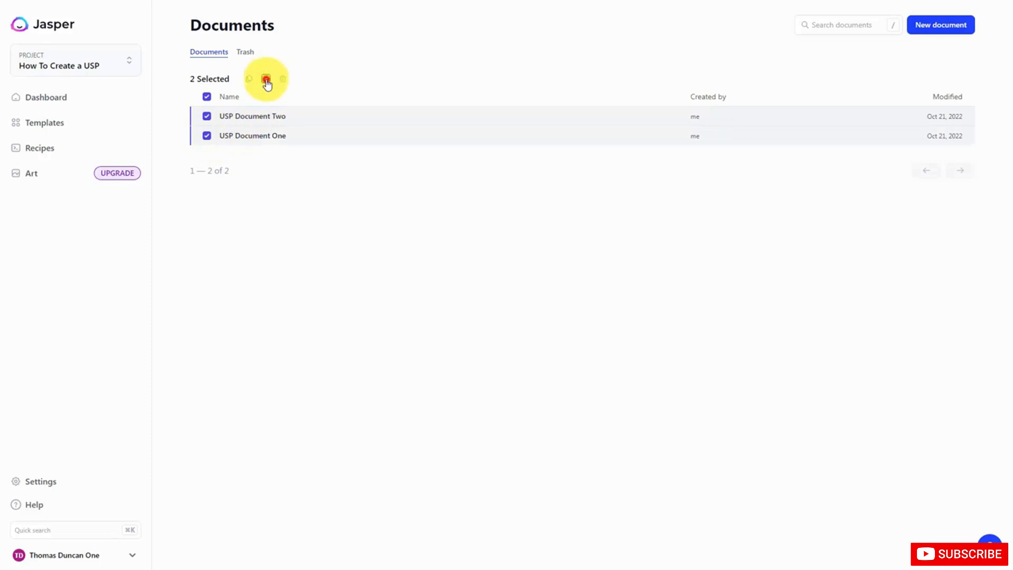
click(266, 79)
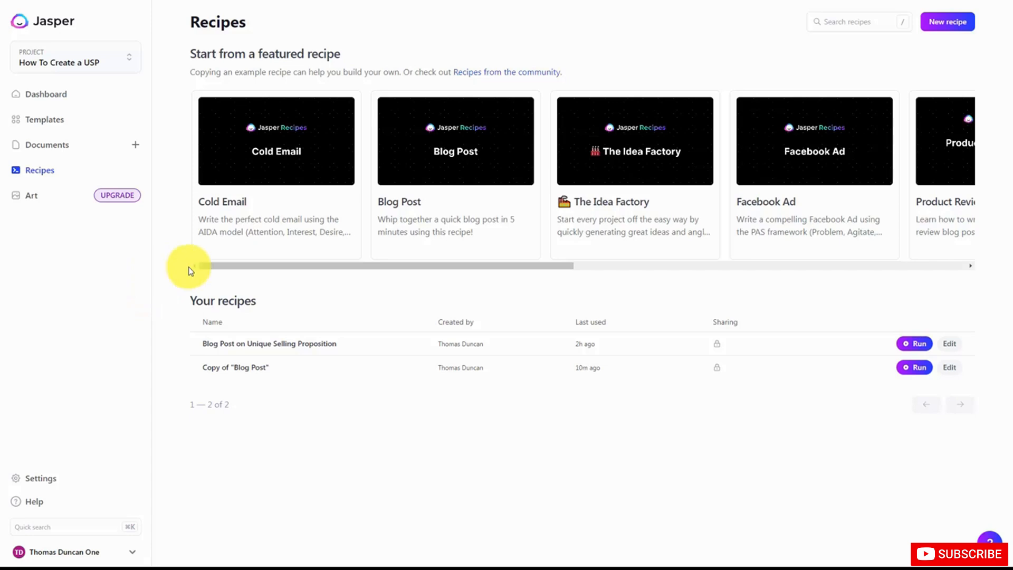
- Browse the featured recipes and open the Blog Post recipe to examine its description and recipe content
mouse_move(481, 228)
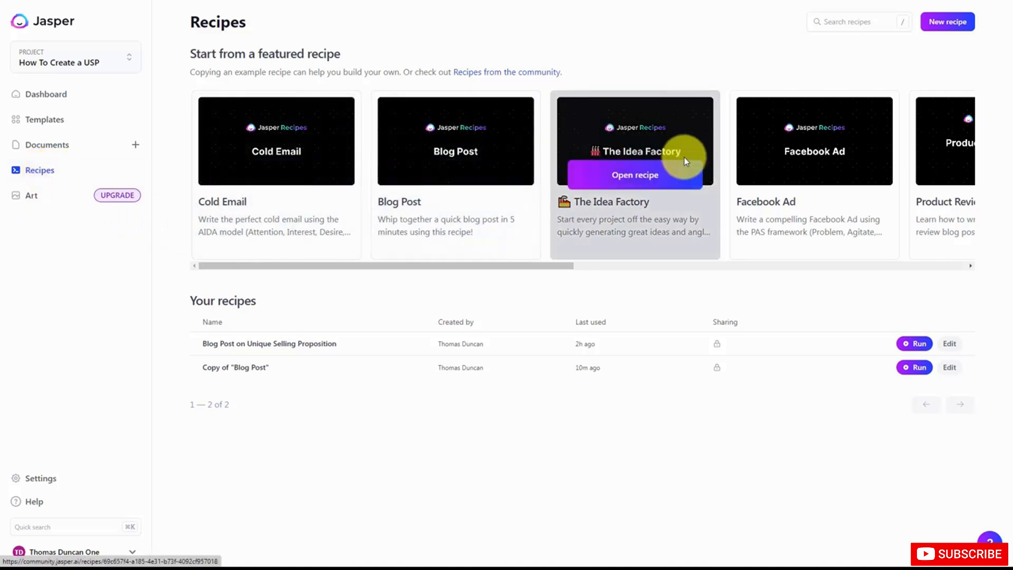
mouse_move(546, 267)
mouse_down()
mouse_move(723, 266)
mouse_move(543, 269)
mouse_up()
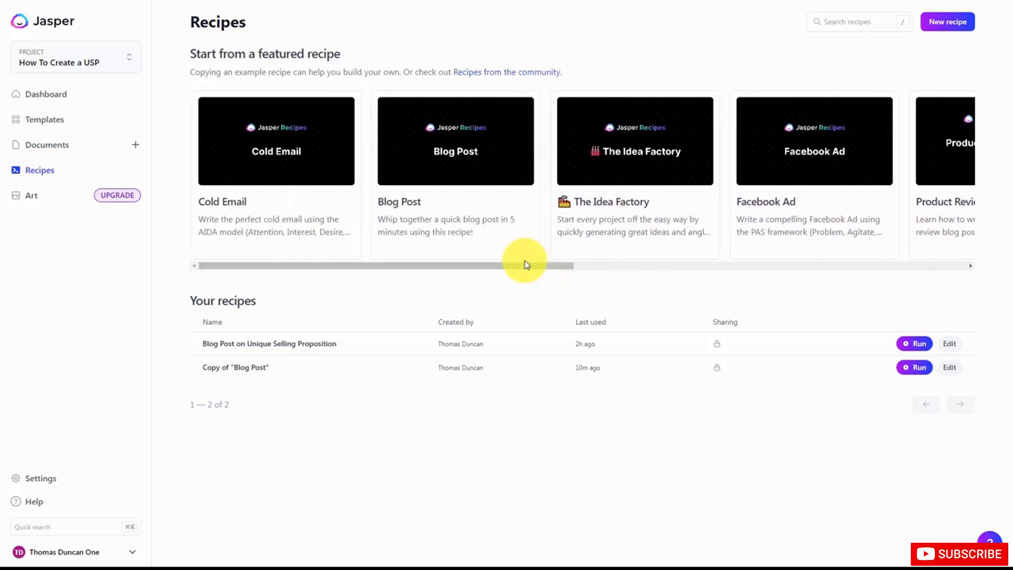
mouse_move(484, 174)
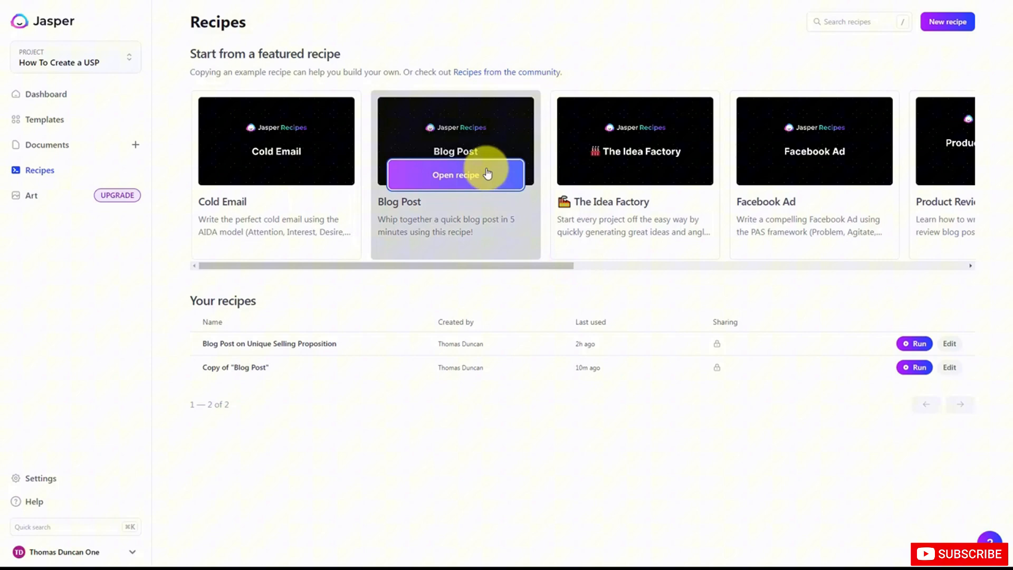
click(447, 177)
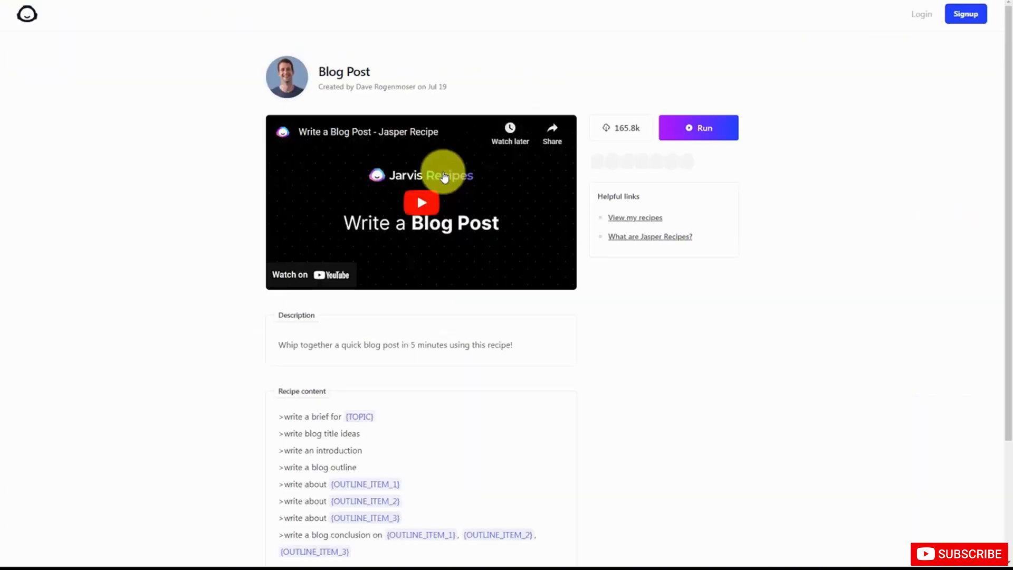
scroll(443, 175, down, 3)
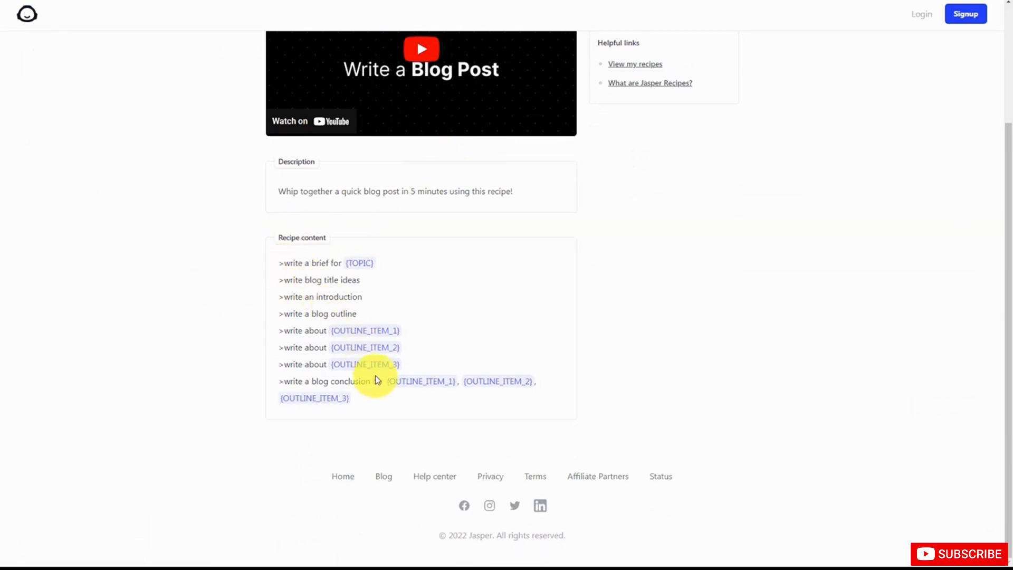
scroll(378, 384, up, 3)
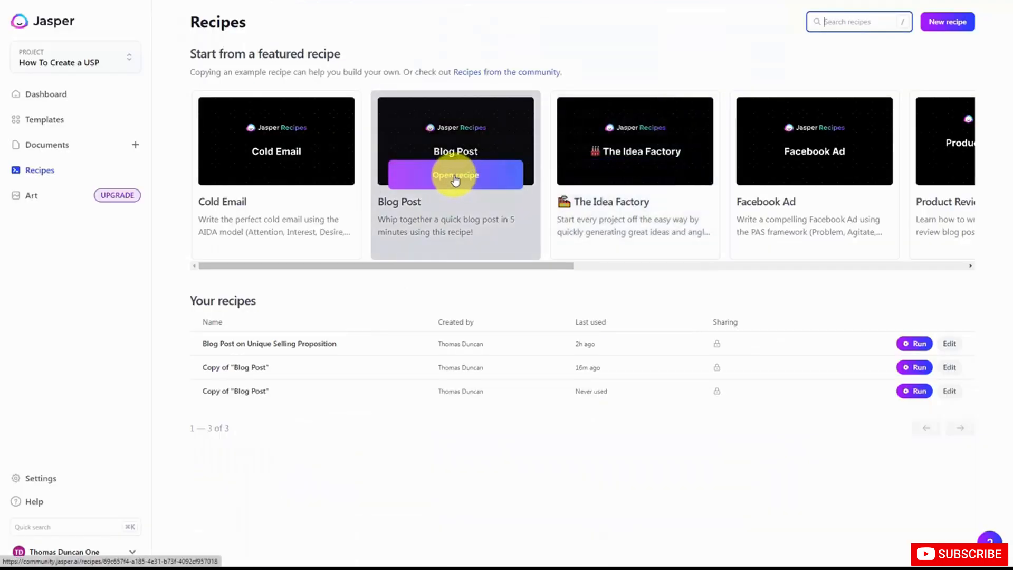
- Open the featured Blog Post recipe and run it to create a new document
click(455, 179)
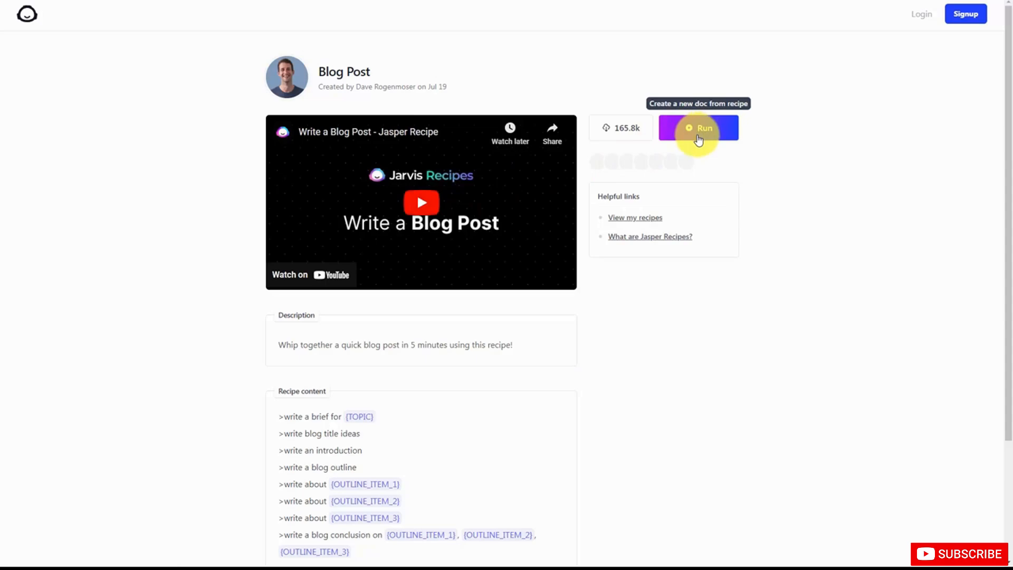
click(698, 139)
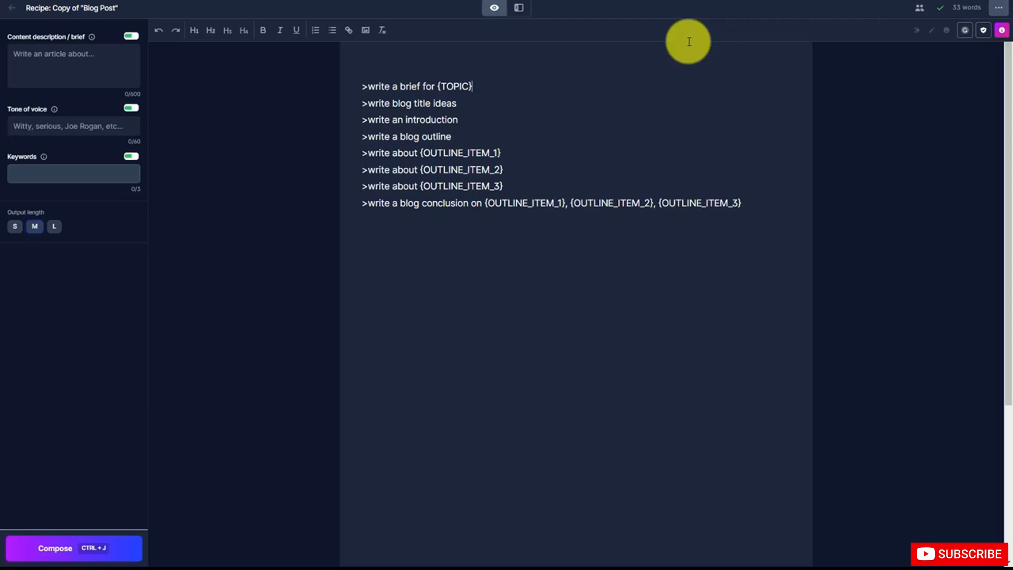
- Replace {TOPIC} in the brief command with "having a unique selling proposition to make more online sales" and add two line breaks after it
key(shift+Left)
key(shift+Left)
key(shift+Left)
key(shift+Left)
key(shift+Left)
key(shift+Left)
key(shift+Left)
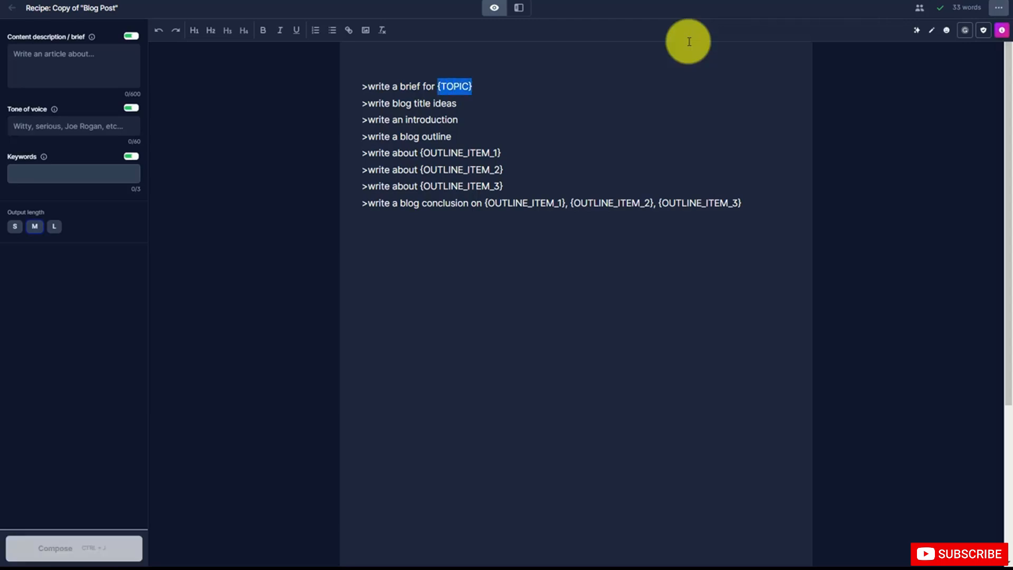
text(having a unique selling proposition to make more online sales)
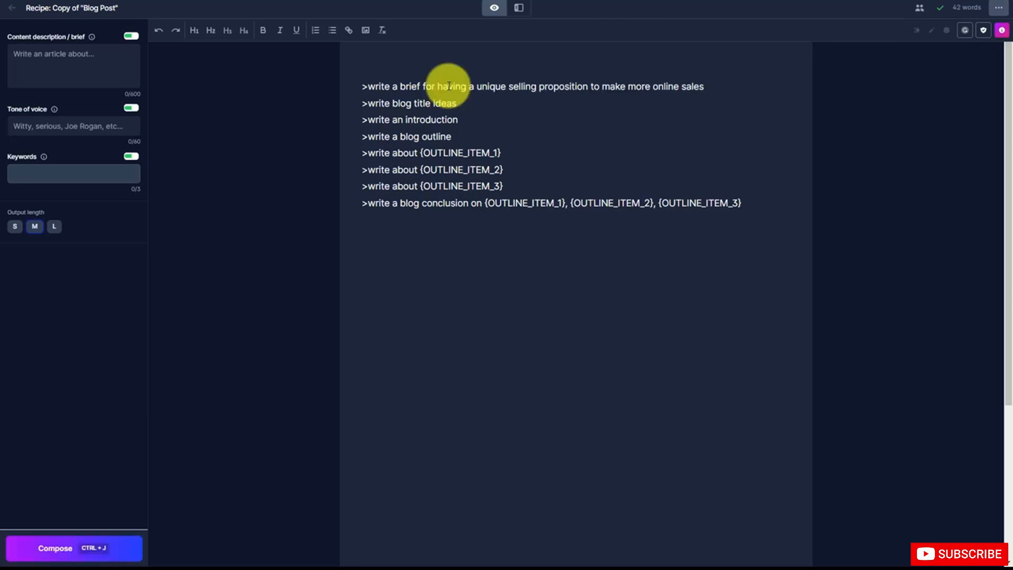
key(Return)
key(Return)
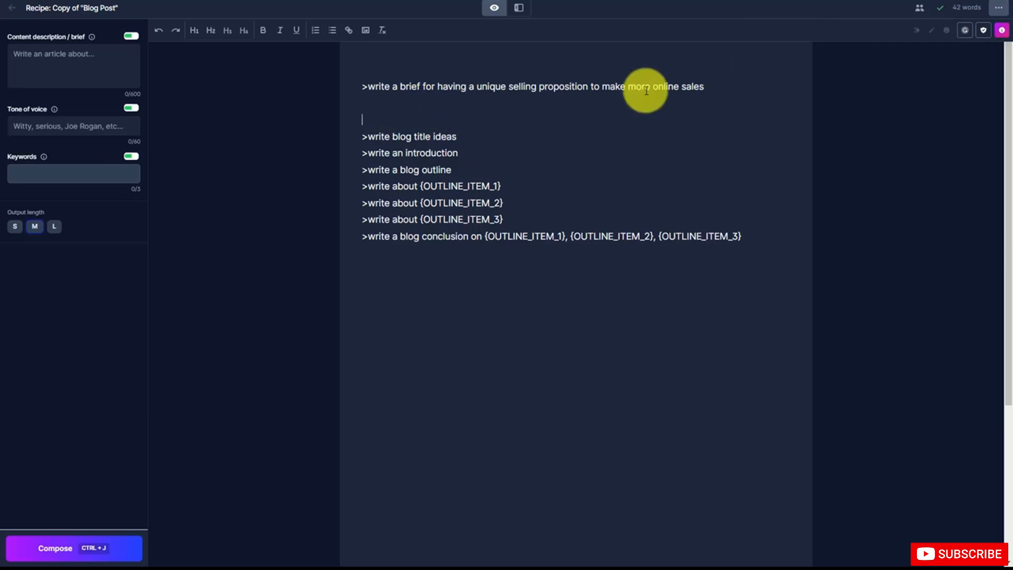
- Generate the brief from the unique selling proposition command and start a new paragraph after its first sentence
drag(705, 86, 382, 98)
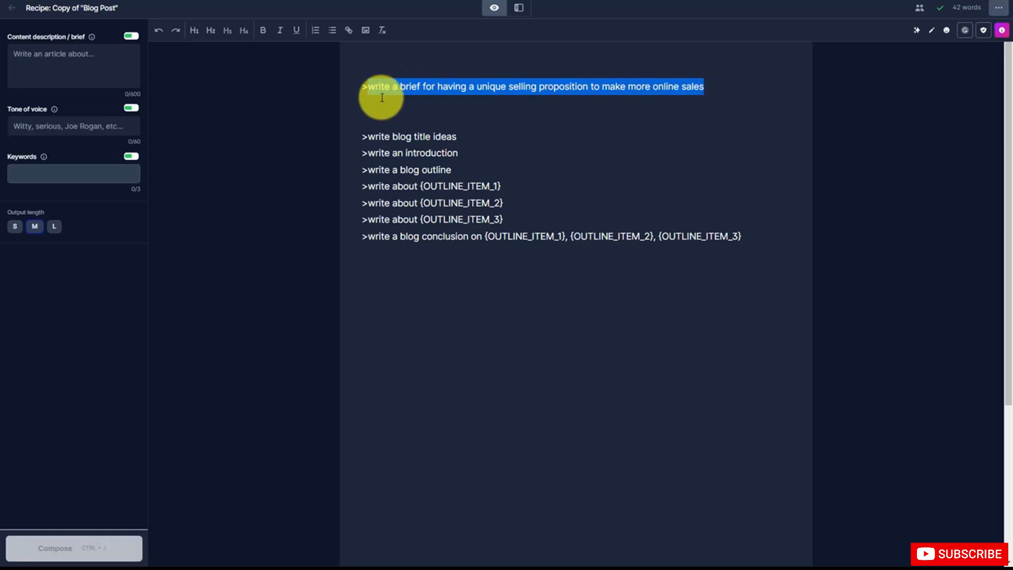
key(ctrl+j)
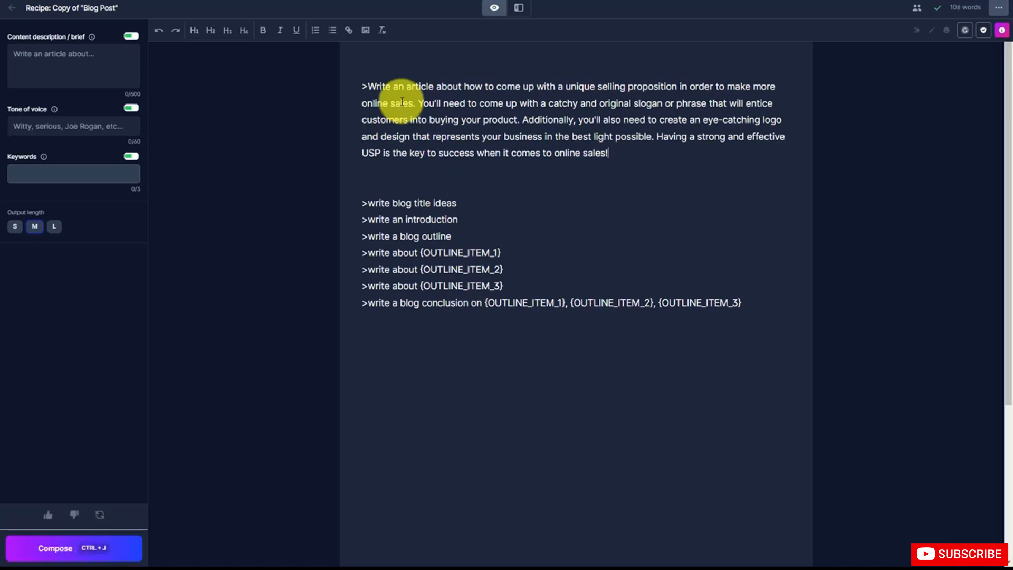
key(Return)
key(Return)
- Copy the second paragraph of the generated brief into the content description
drag(363, 138, 534, 194)
key(ctrl+c)
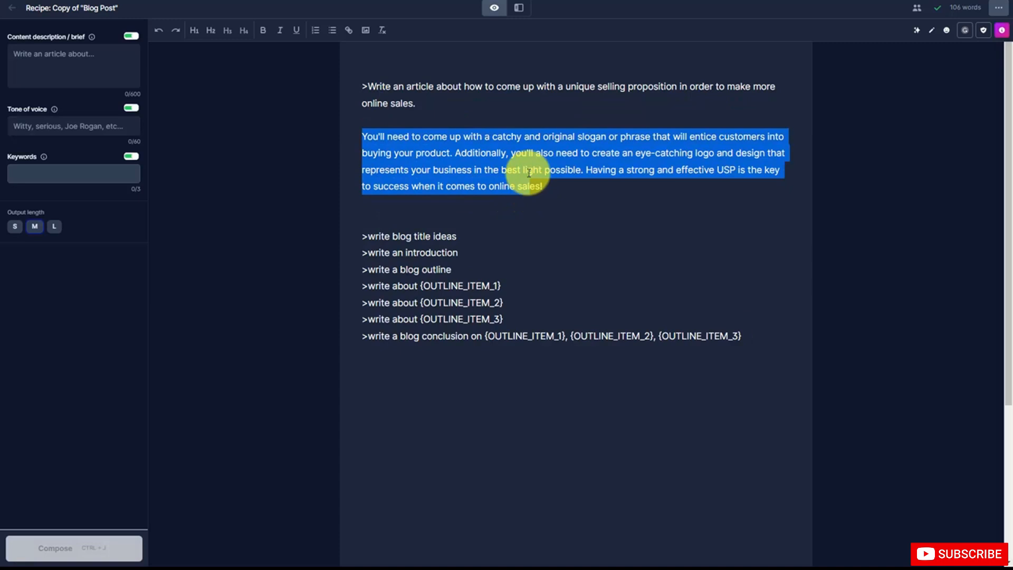
click(108, 58)
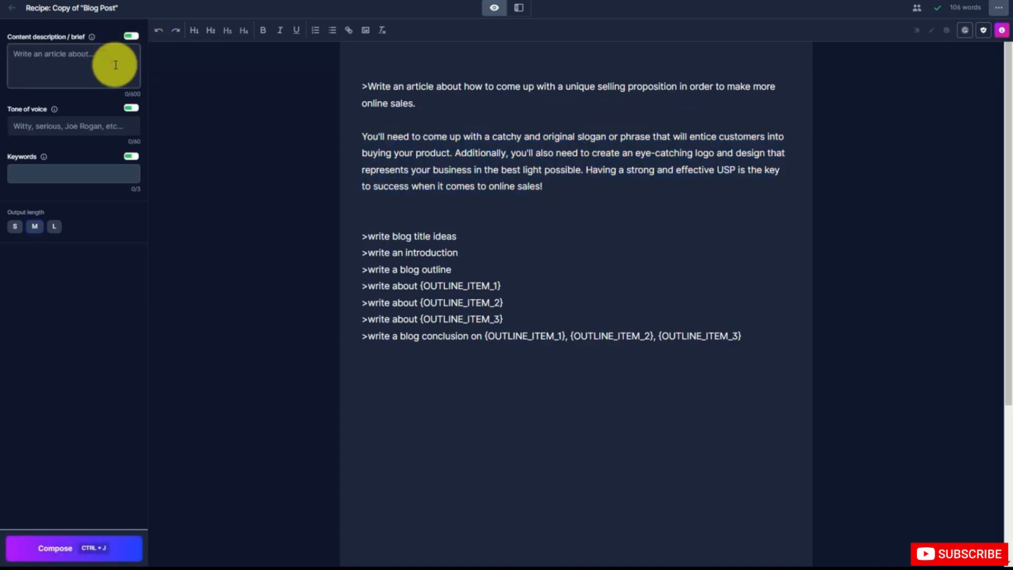
key(ctrl+v)
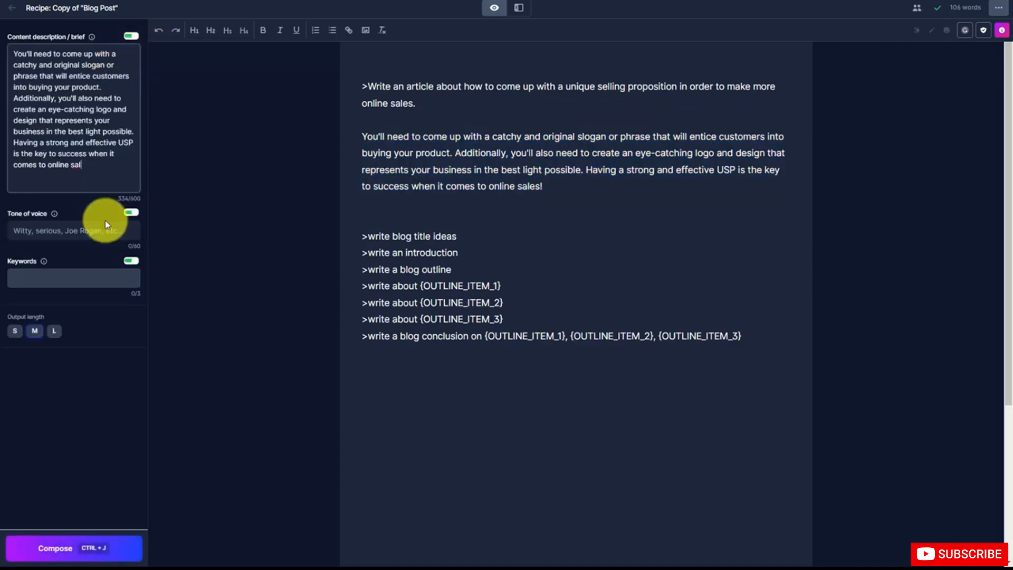
- Set the tone of voice to Professional and generate blog title ideas about having a unique selling proposition to sell products and services online
click(86, 227)
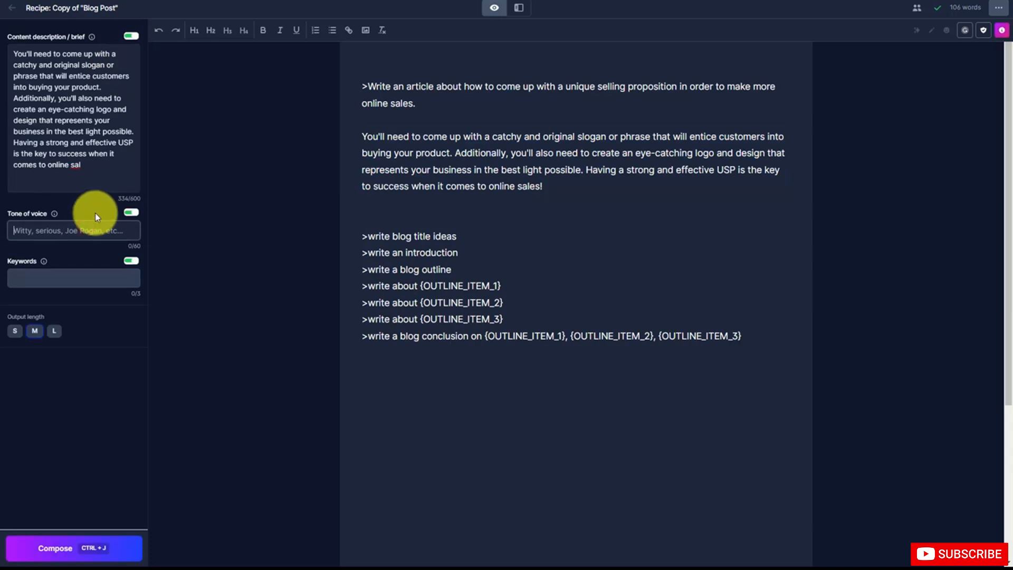
text(Professional)
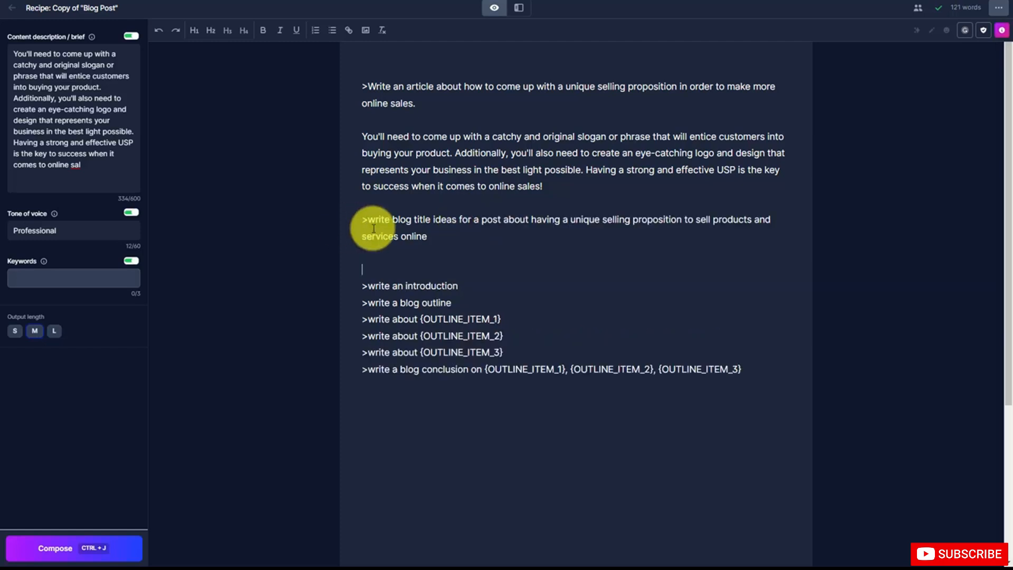
drag(368, 218, 424, 234)
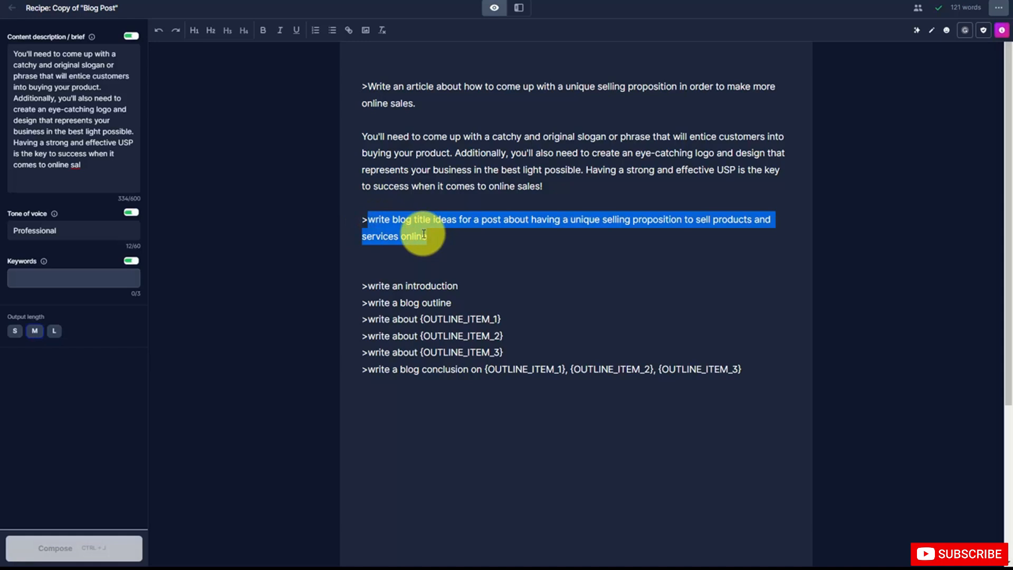
key(ctrl+j)
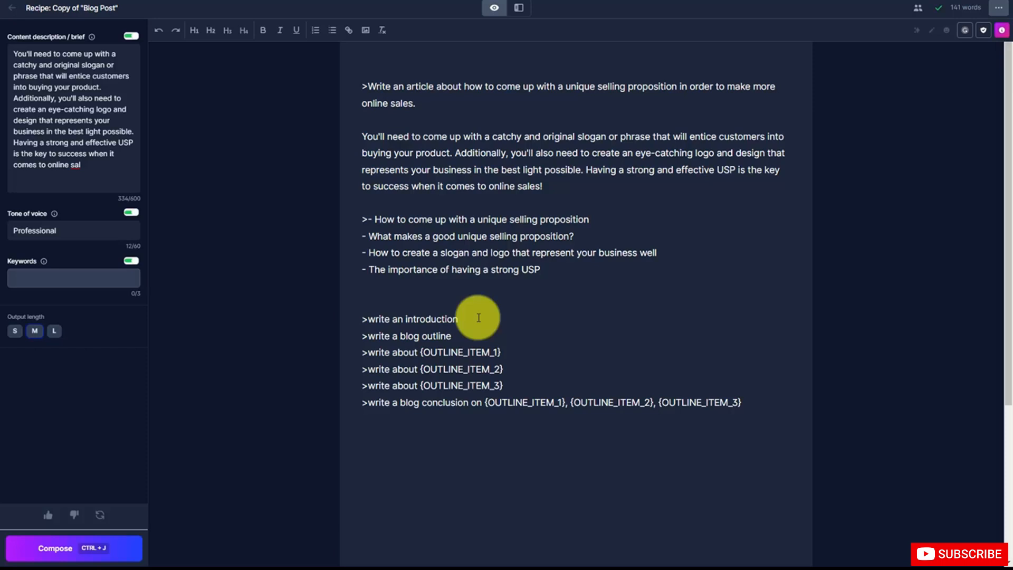
- Rename the document as "Blog Post About USP" and return to the documents list
click(111, 6)
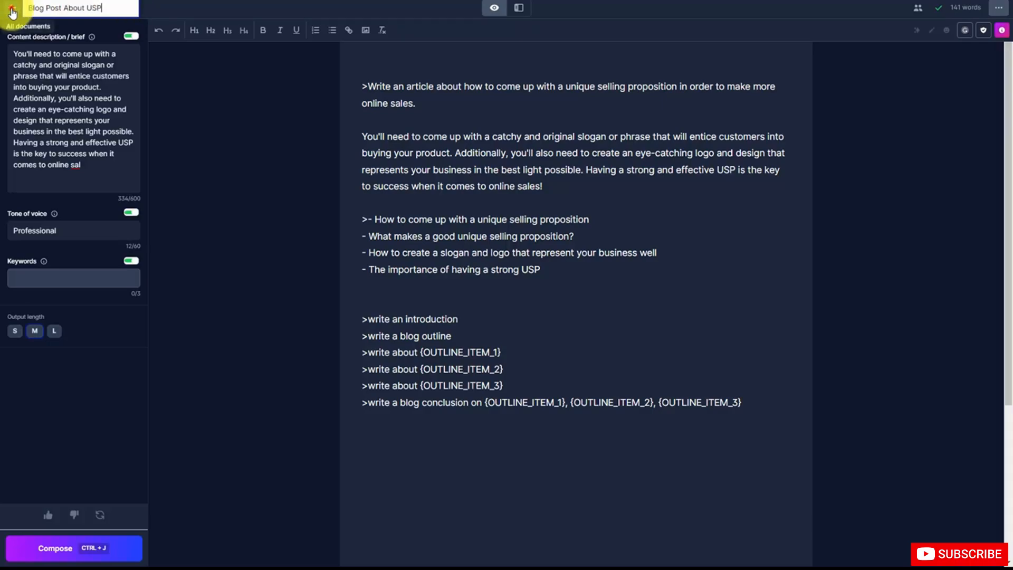
click(12, 7)
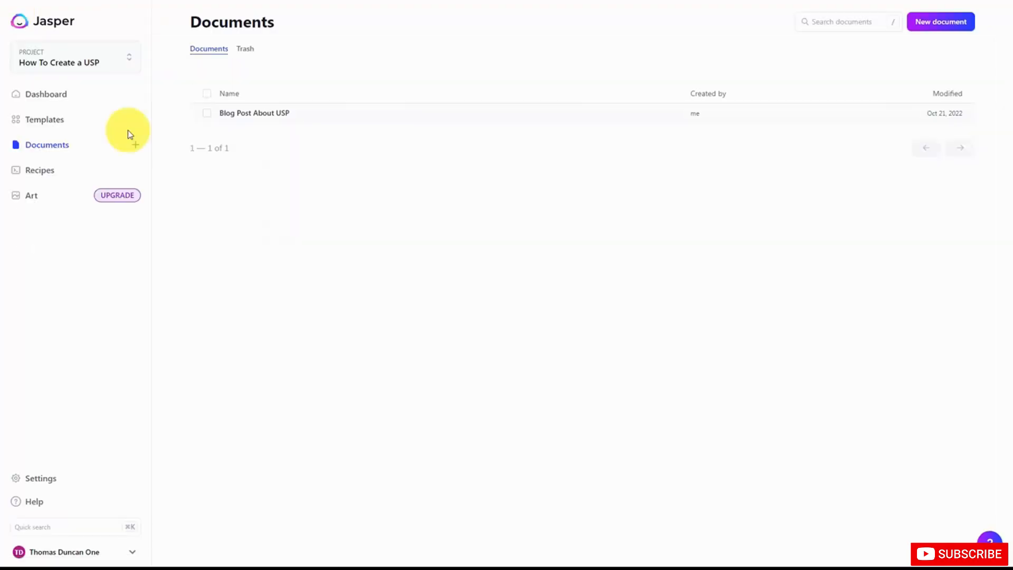
- Look over the move-to-project options for the Blog Post About USP document, the full projects list and the recipes page
click(207, 113)
click(282, 75)
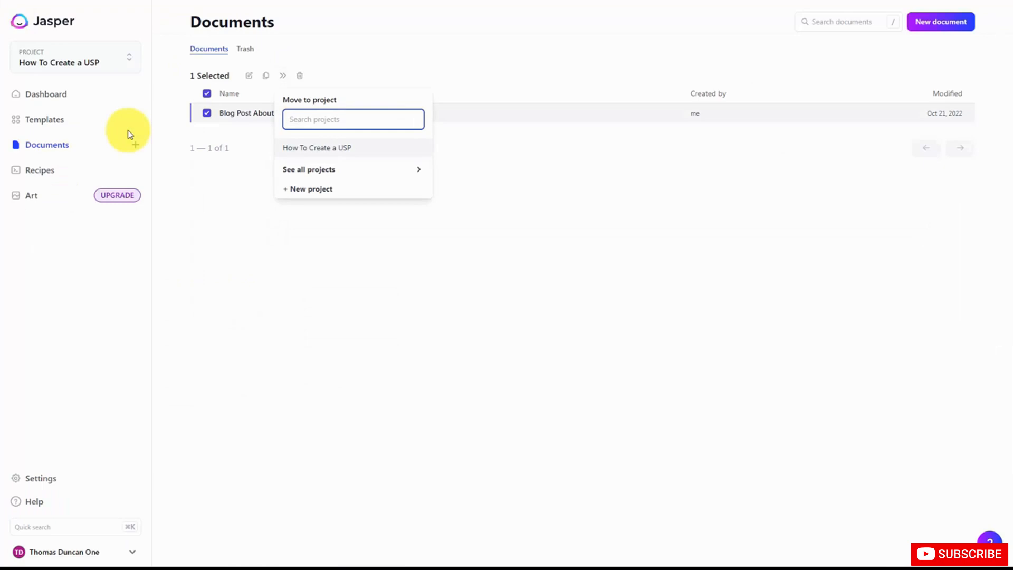
click(308, 170)
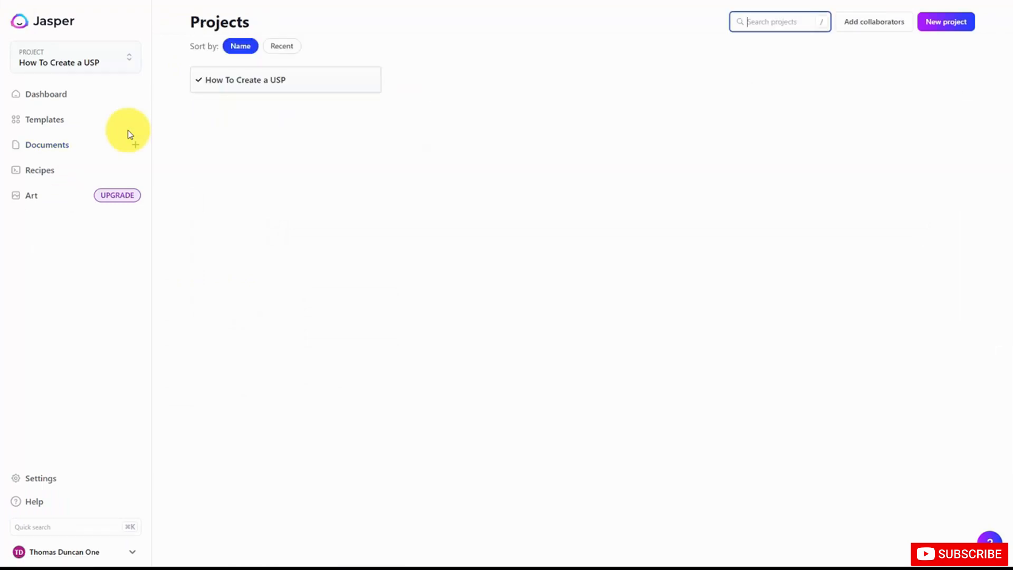
click(39, 170)
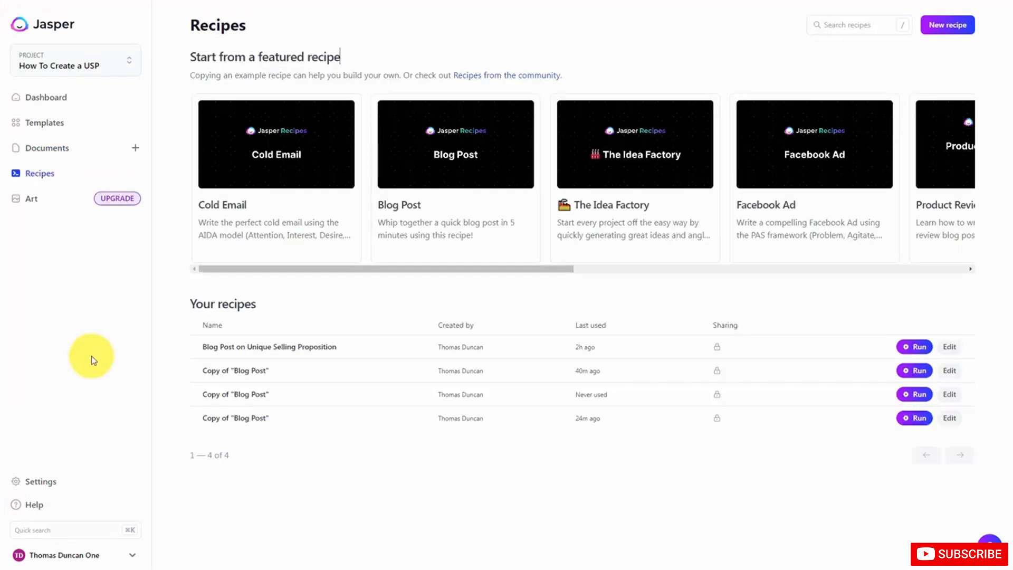
- Start the Jasper Art Unlimited purchase from the Art upgrade and exclude the second workspace user from it
click(121, 191)
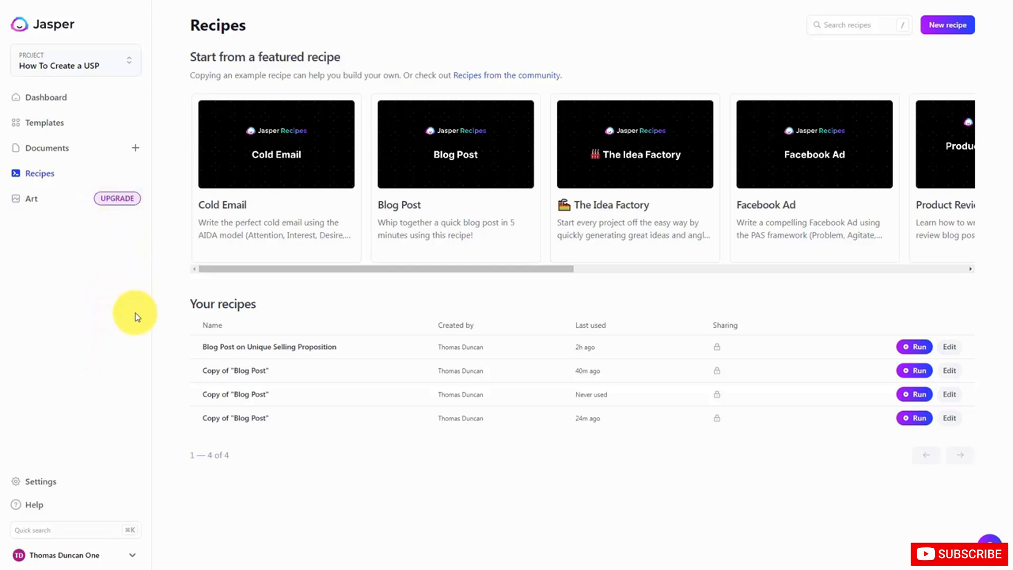
click(117, 201)
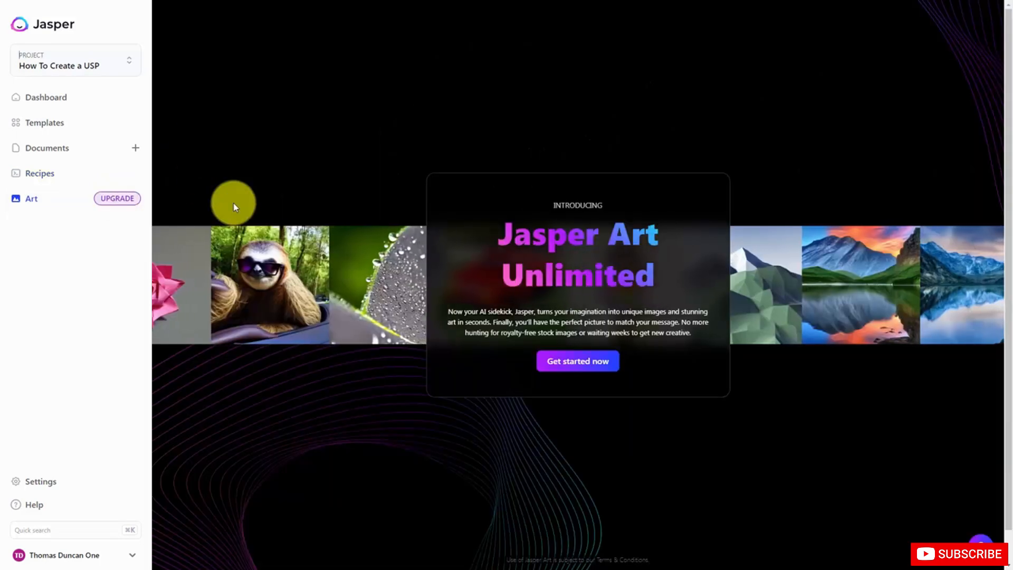
click(574, 363)
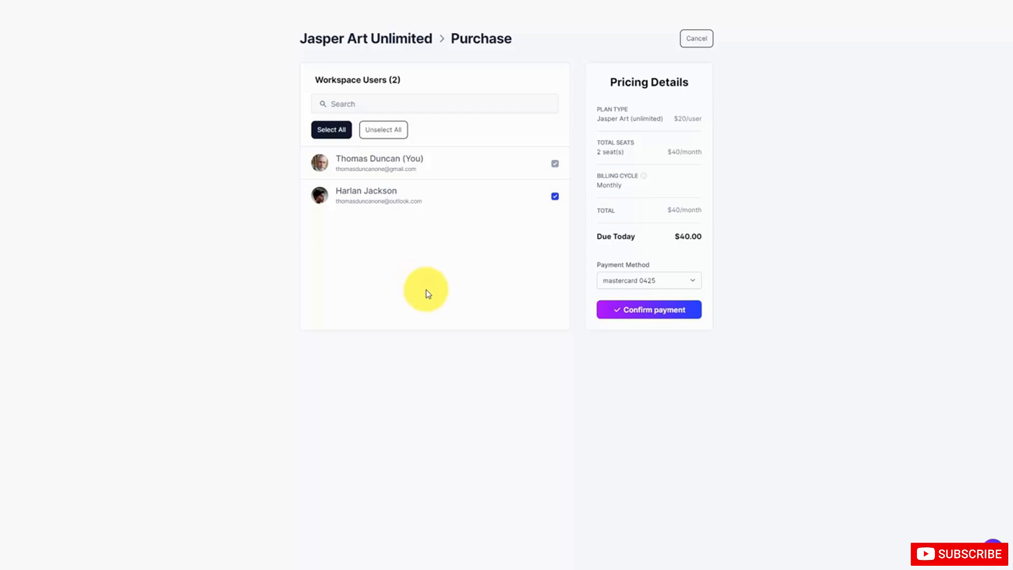
click(555, 196)
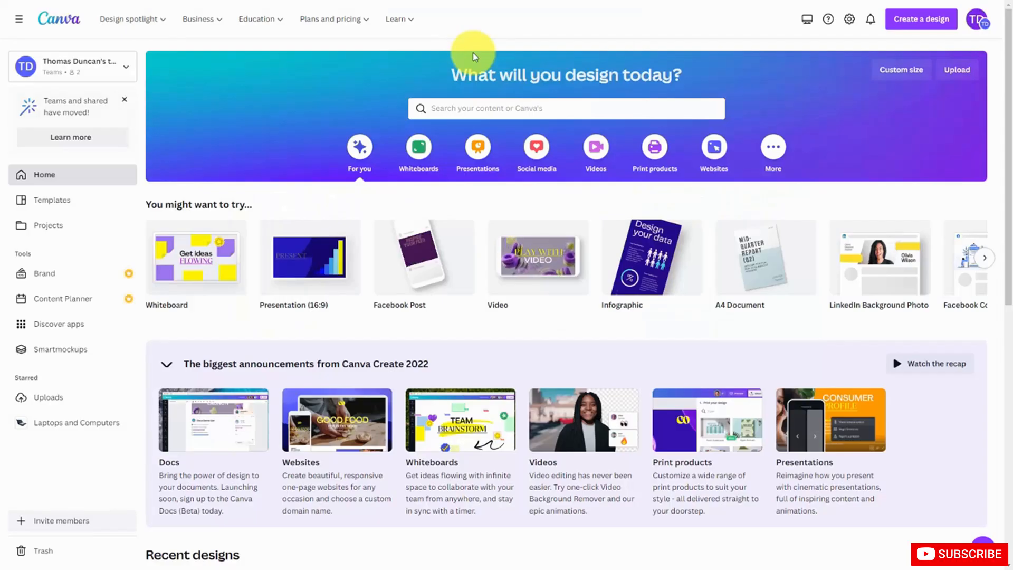
- Switch to Canva's free AI image generator page from the web search results and open the Text to Image app
mouse_move(614, 227)
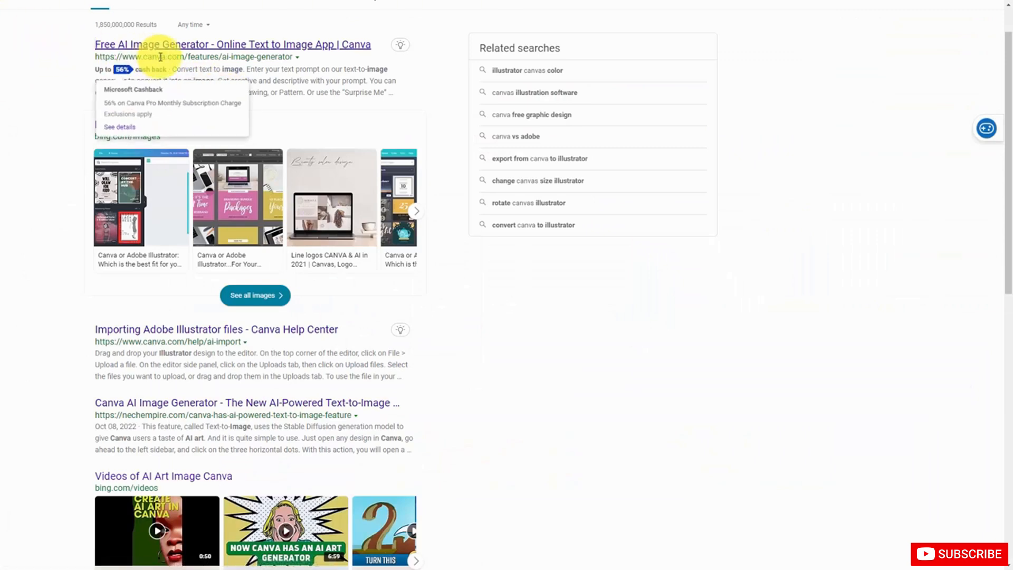
click(202, 47)
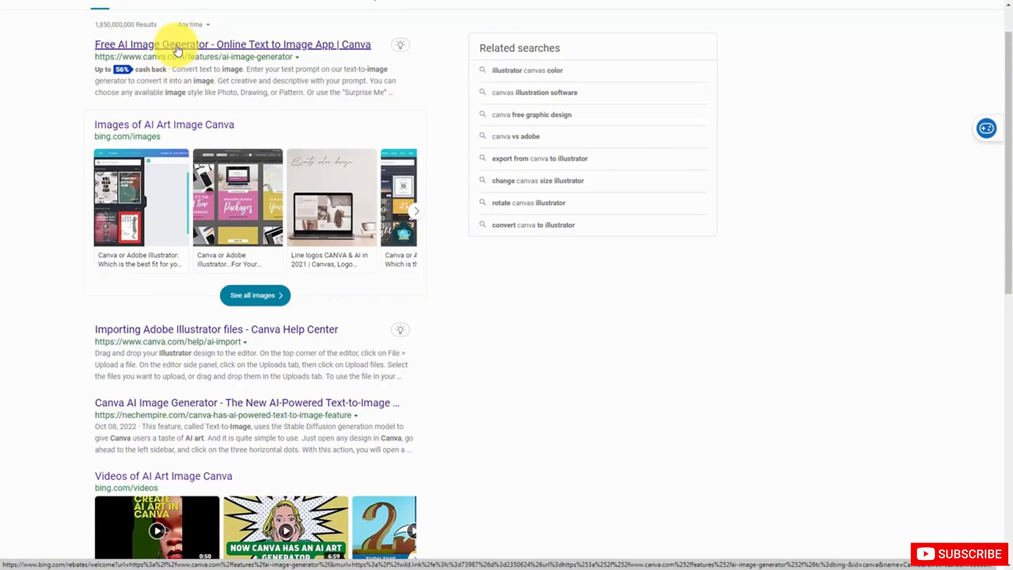
click(179, 47)
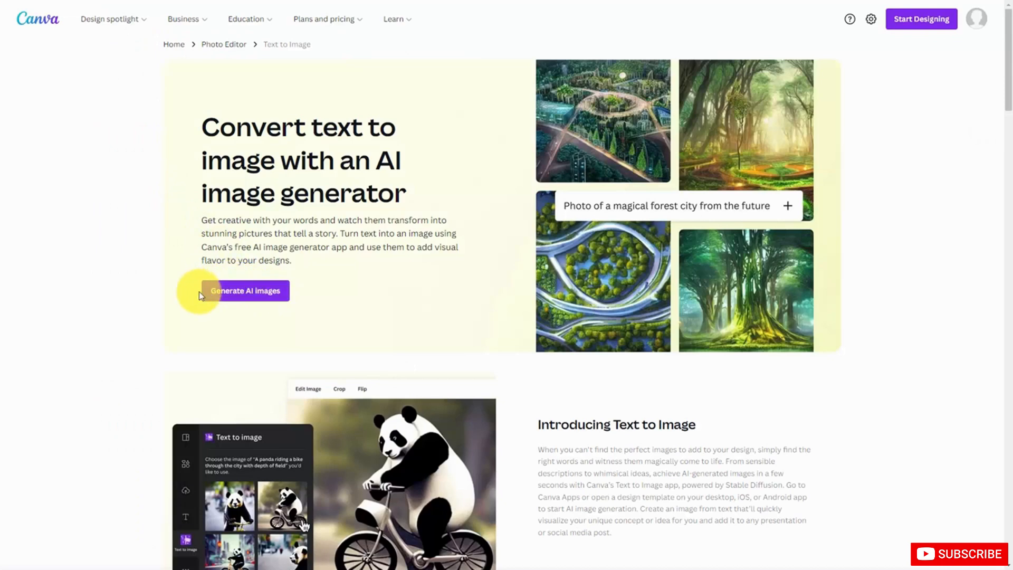
click(255, 295)
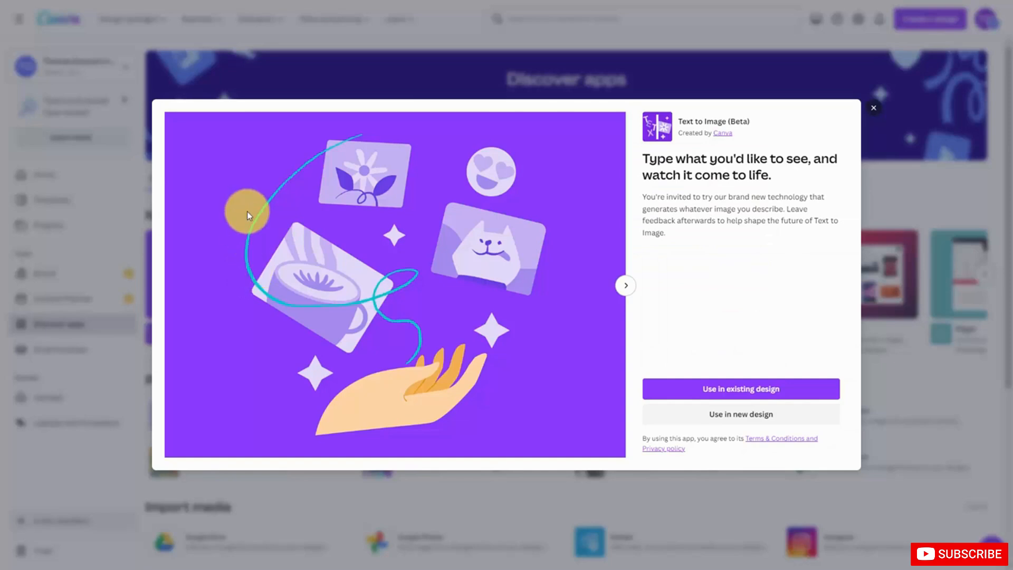
- Create a new custom-size design of 1920 × 1080 px for the Text to Image app
click(731, 395)
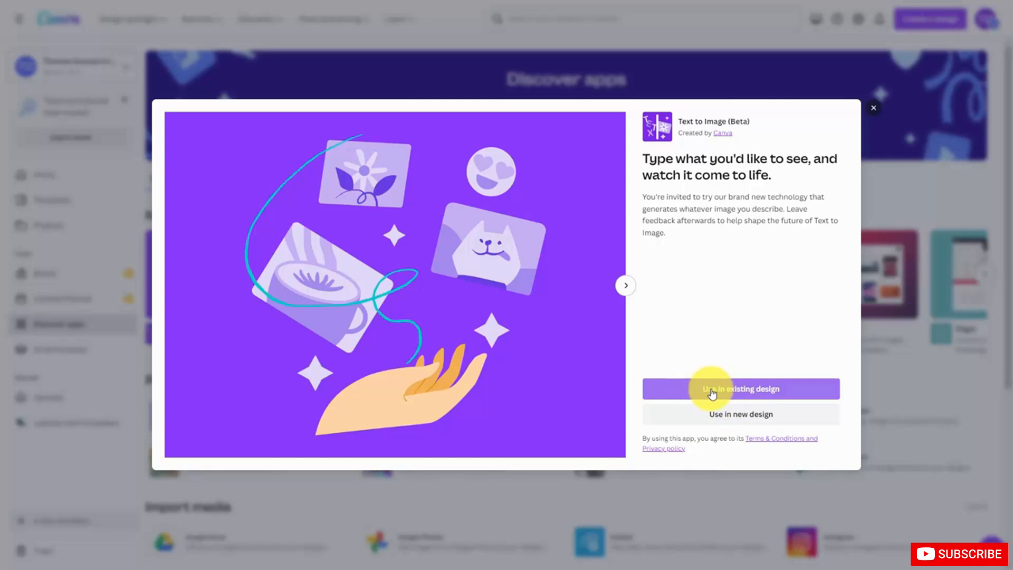
click(726, 418)
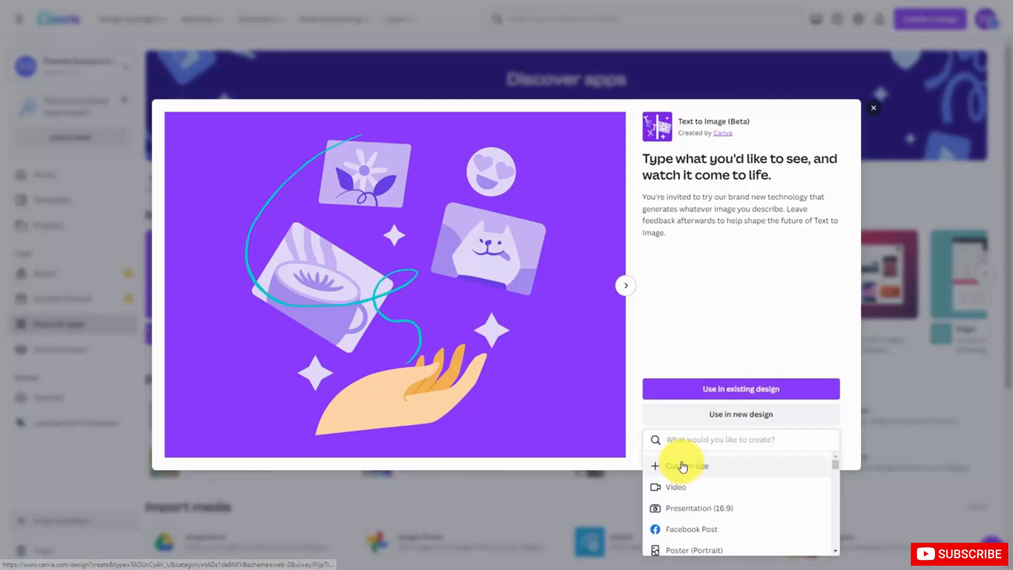
click(683, 463)
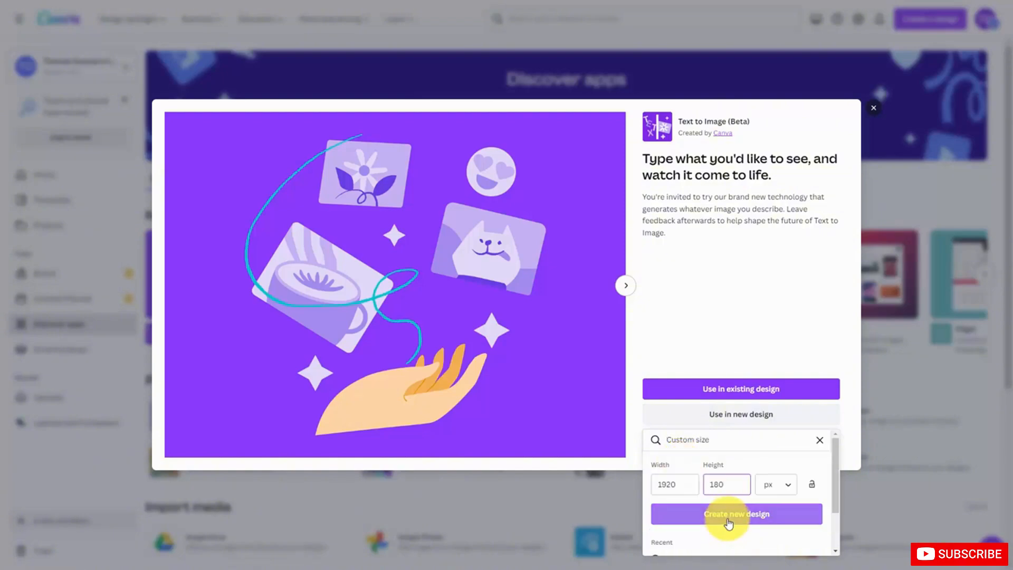
click(725, 514)
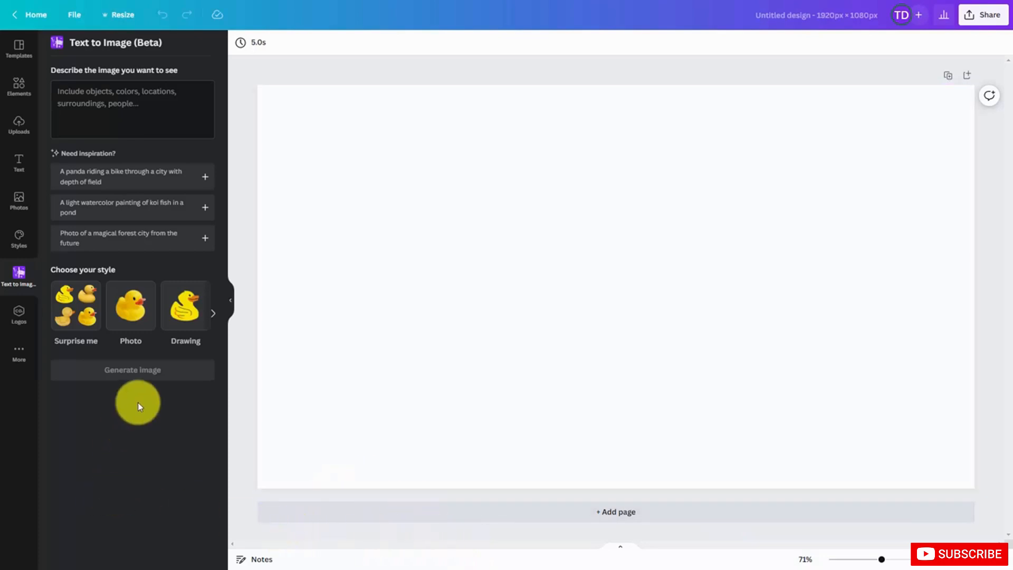
- Generate images of "man drinking coffee in maine in the summer" and pick each of the two results
click(153, 105)
text(man drinking coffee in maine in the summer)
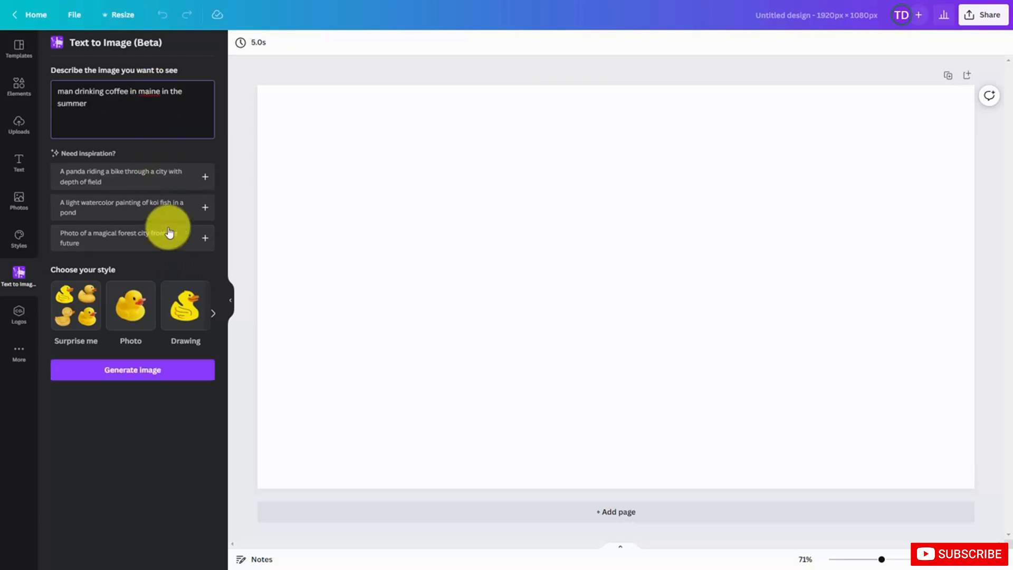
click(138, 368)
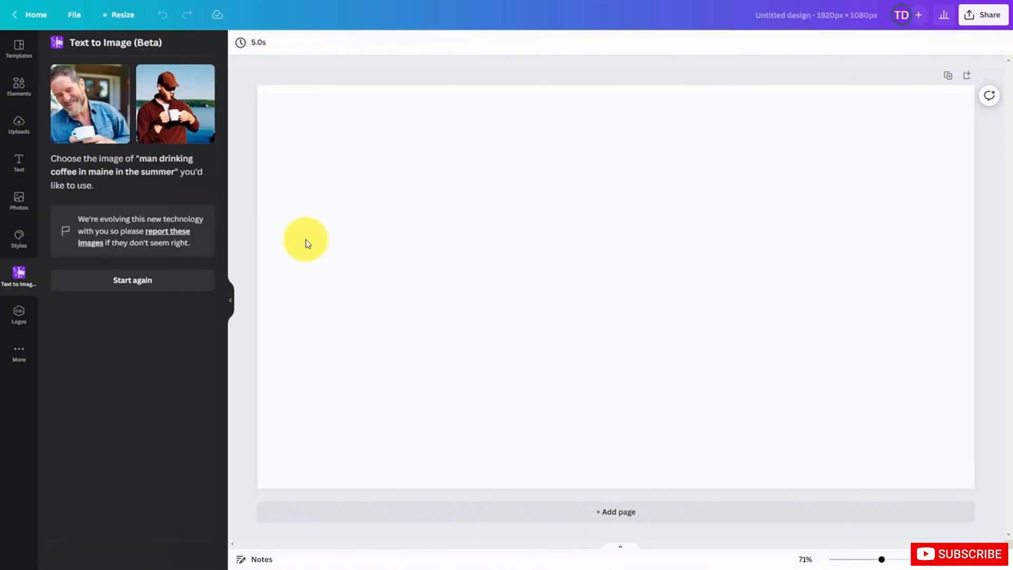
click(166, 112)
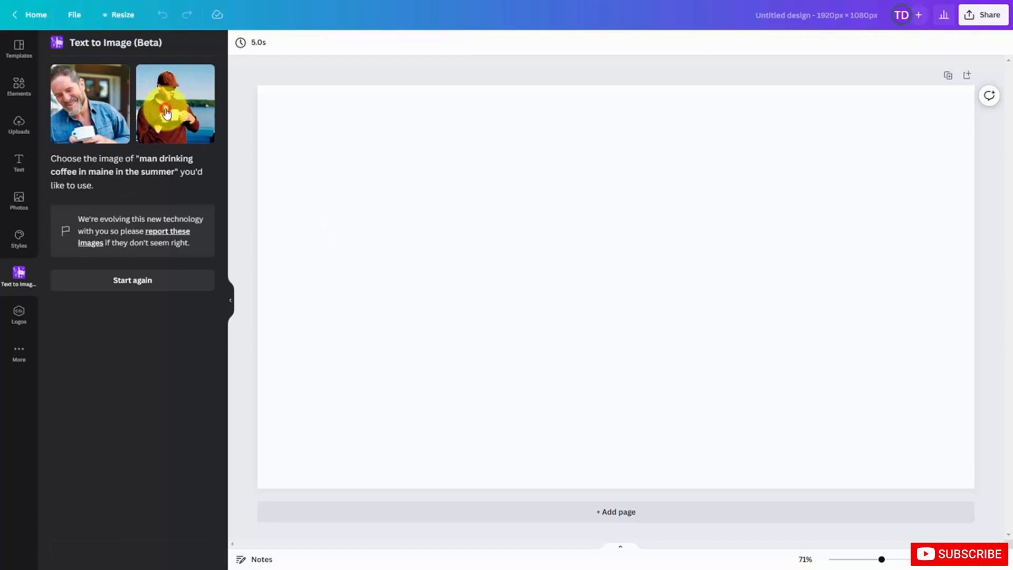
click(92, 107)
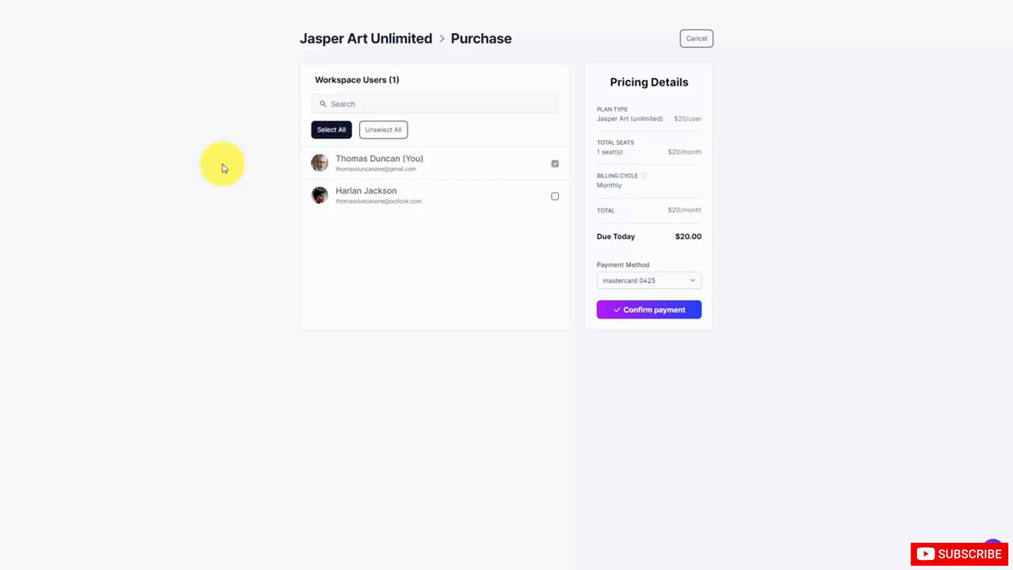
- Switch back to Jasper and confirm the payment for the single Jasper Art Unlimited seat
click(637, 315)
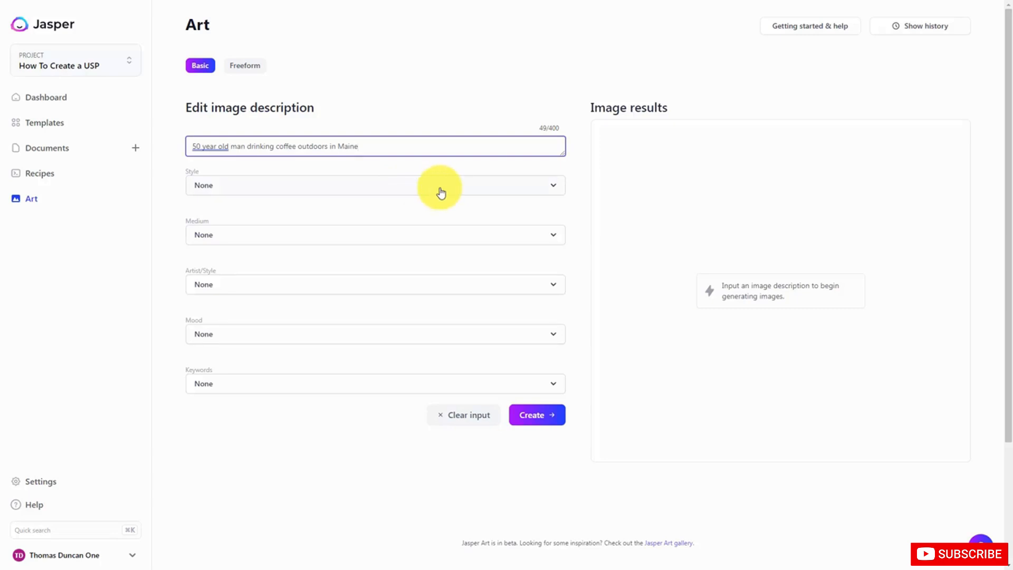
- For the image of a 50 year old man drinking coffee outdoors in Maine, set style to Pixel art, medium to Canvas and artist to None
click(441, 193)
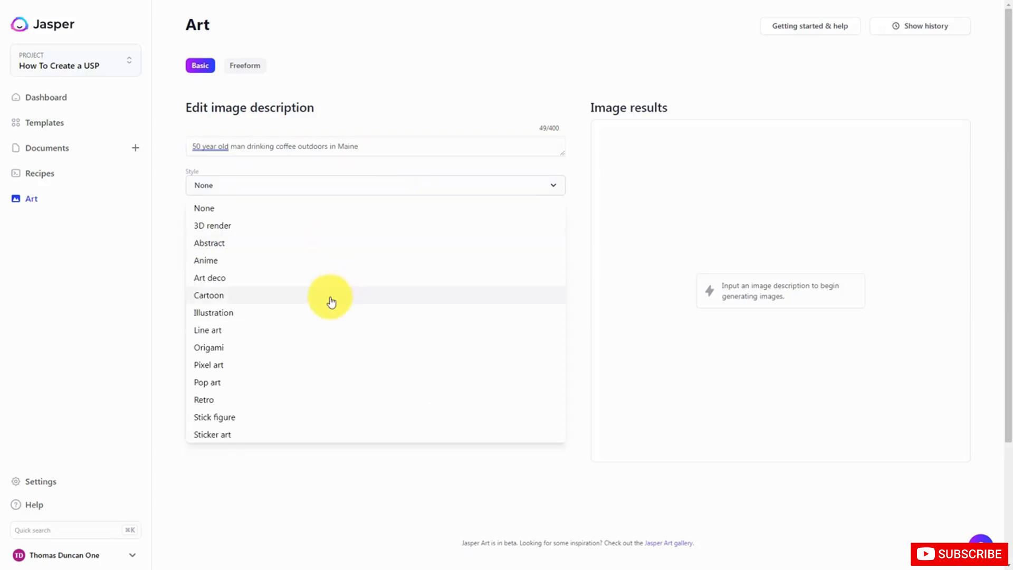
click(364, 365)
click(407, 238)
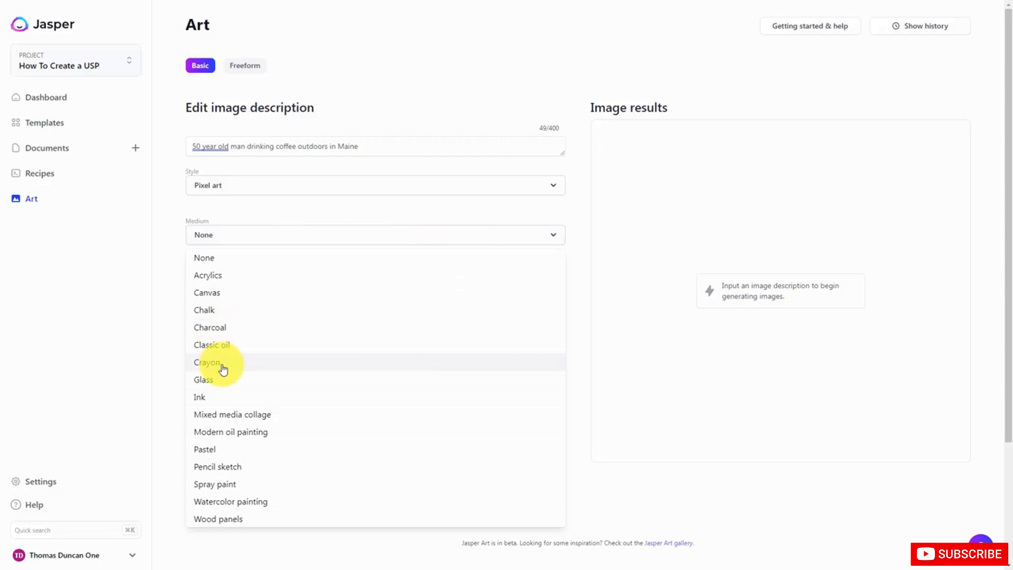
click(266, 292)
click(268, 289)
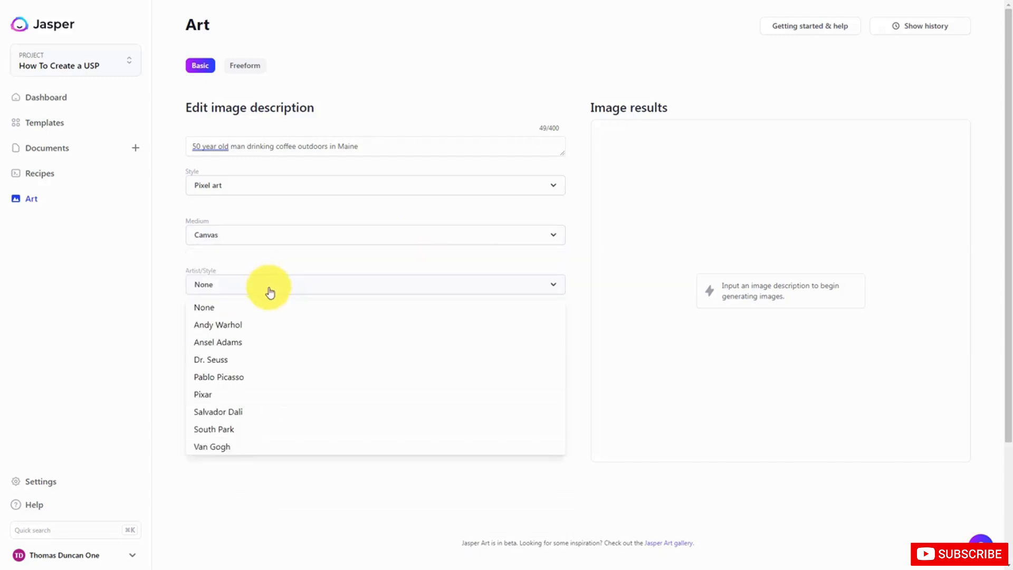
click(207, 311)
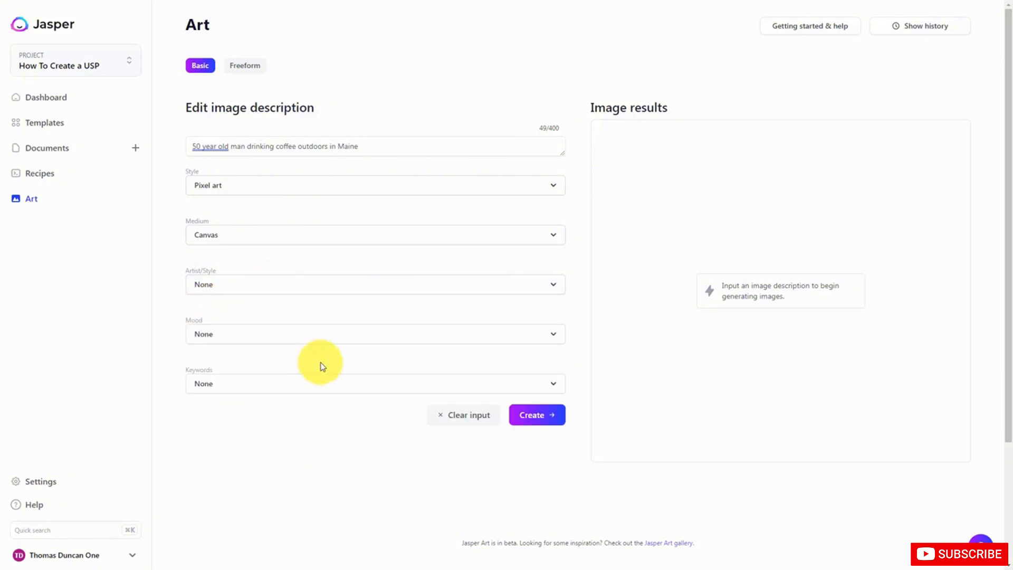
- Set the mood to Happy and the keywords to Photorealistic, and generate the images of the man drinking coffee
click(309, 338)
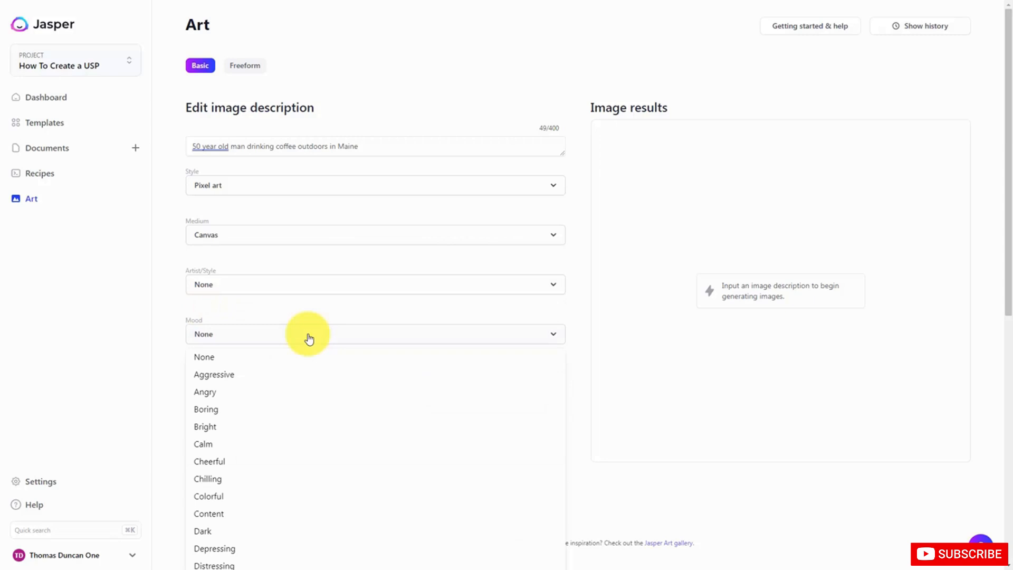
scroll(317, 343, down, 3)
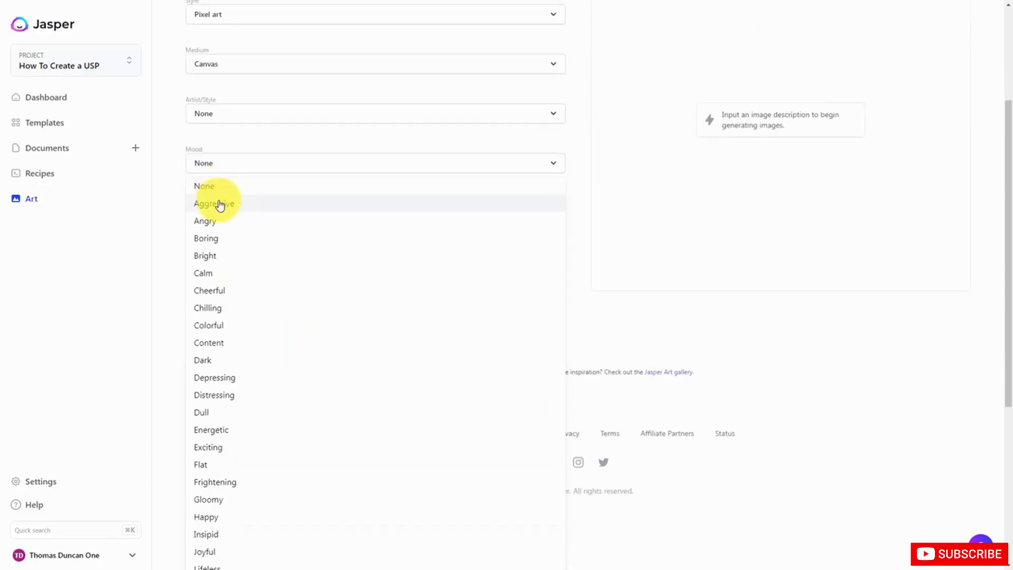
click(316, 516)
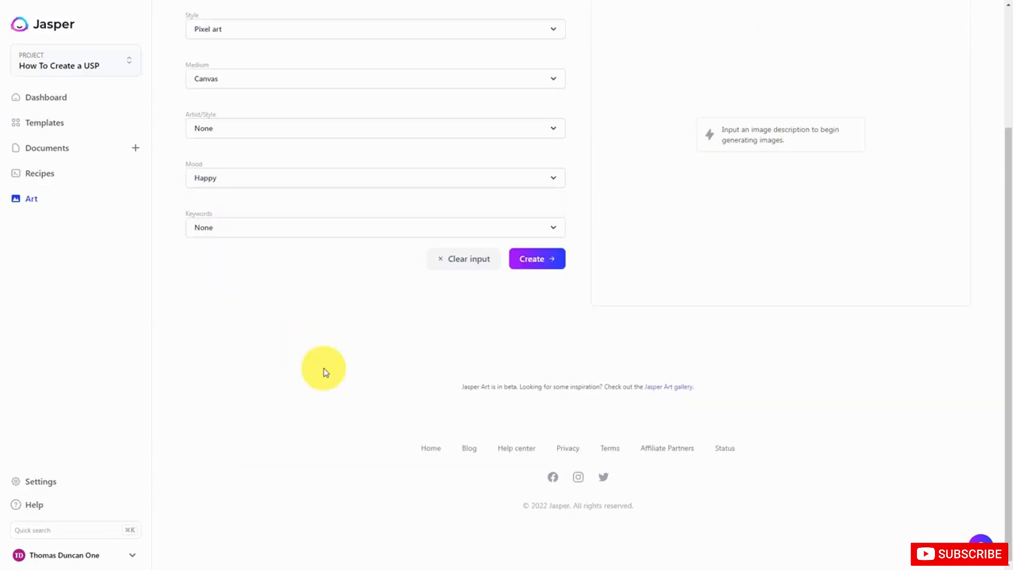
click(272, 233)
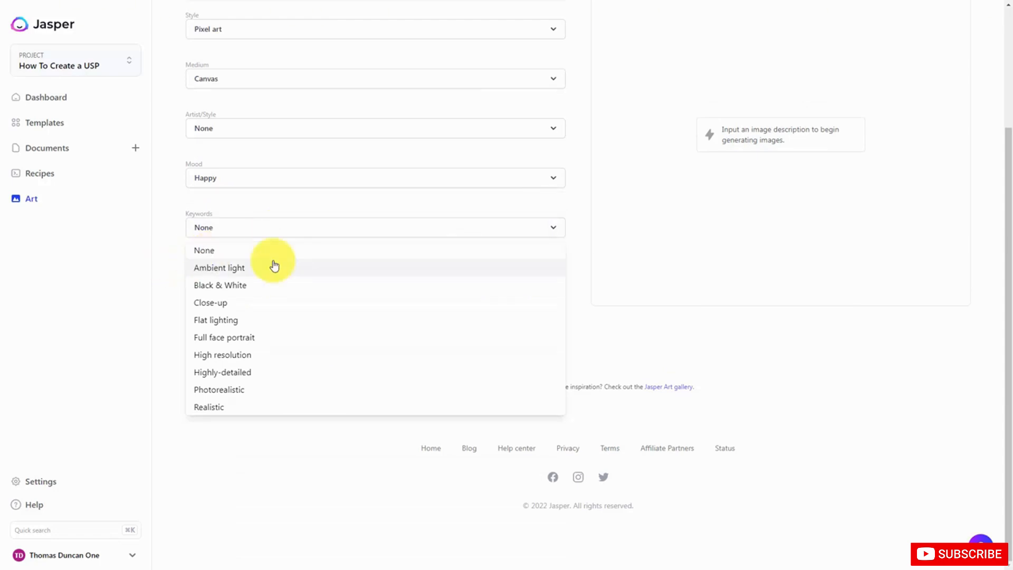
click(294, 390)
scroll(294, 384, up, 3)
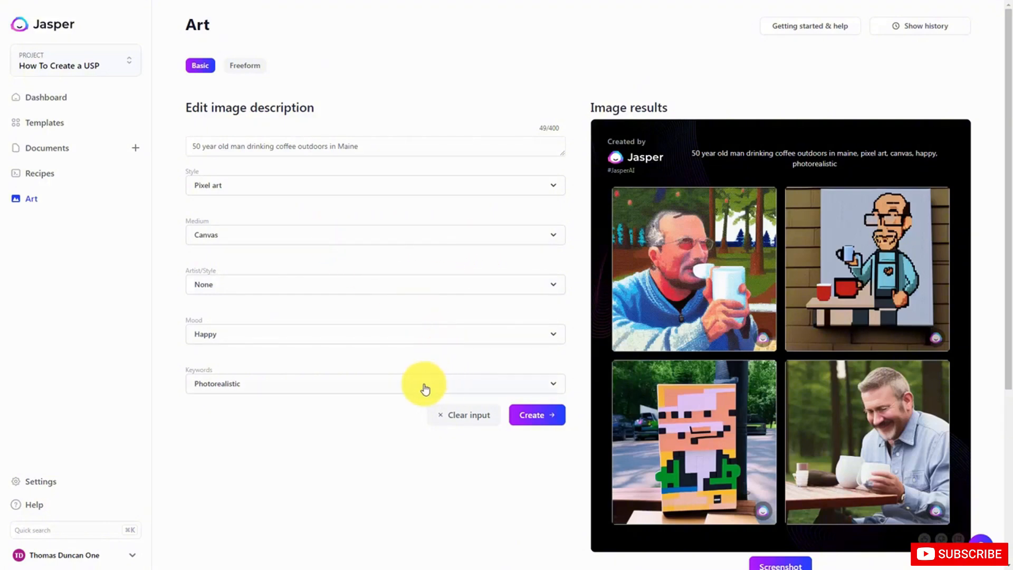
- Enlarge the photorealistic image of the smiling man at the wooden table and give it a positive rating
click(838, 424)
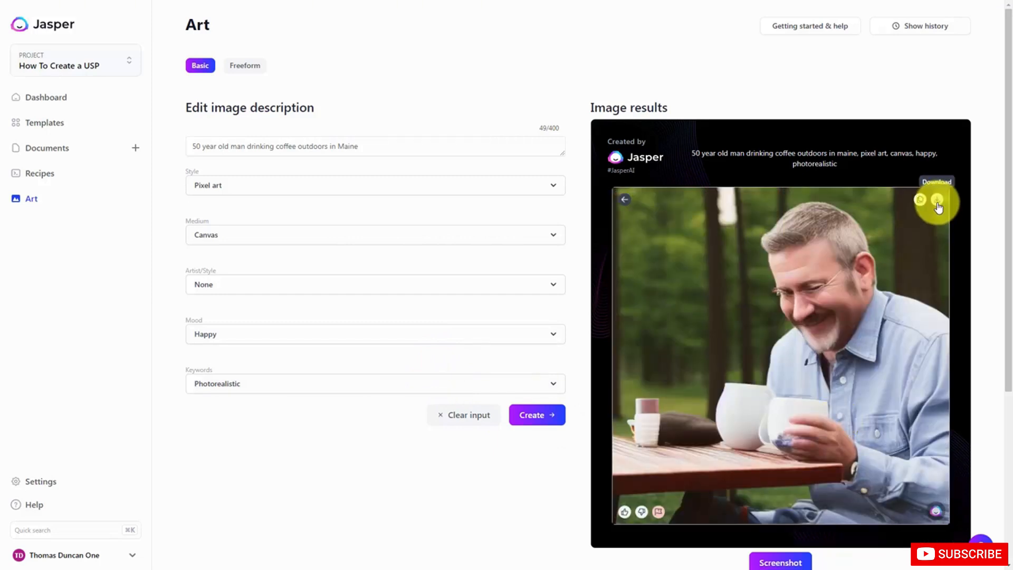
click(623, 513)
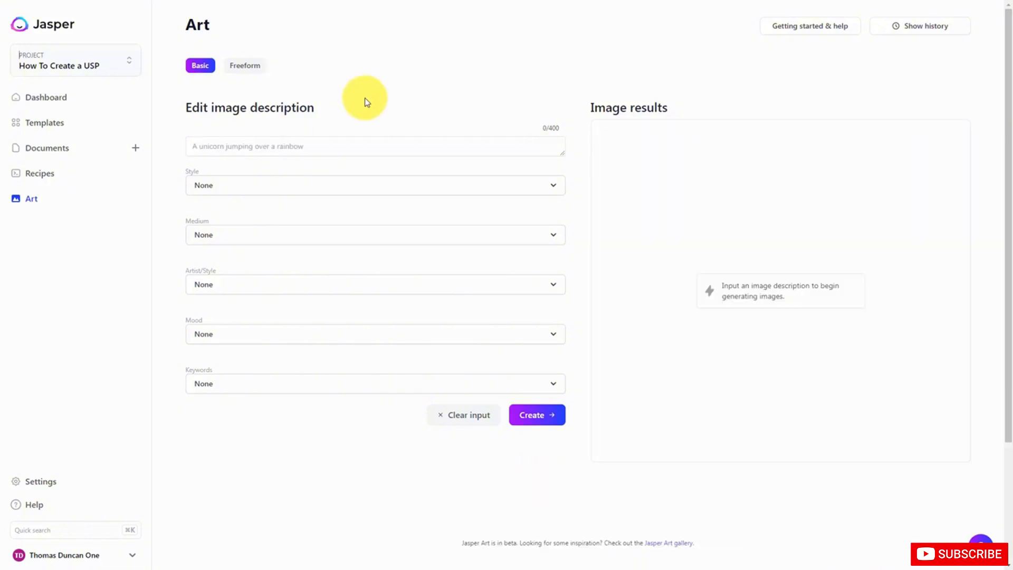
- Open the Tips & Tricks for Jasper Art article from the getting-started help and follow its link to the prompt tool
click(805, 31)
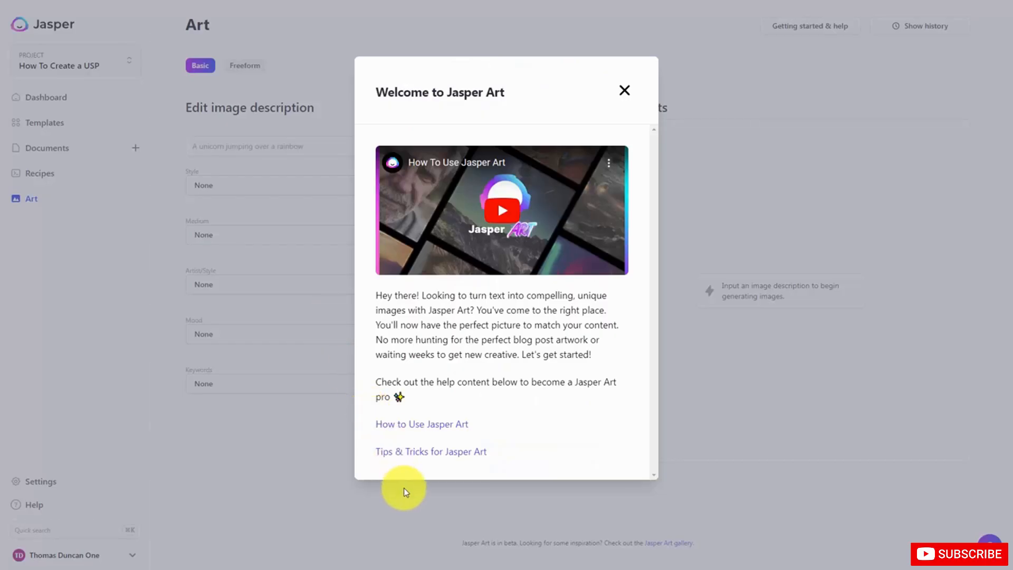
click(420, 457)
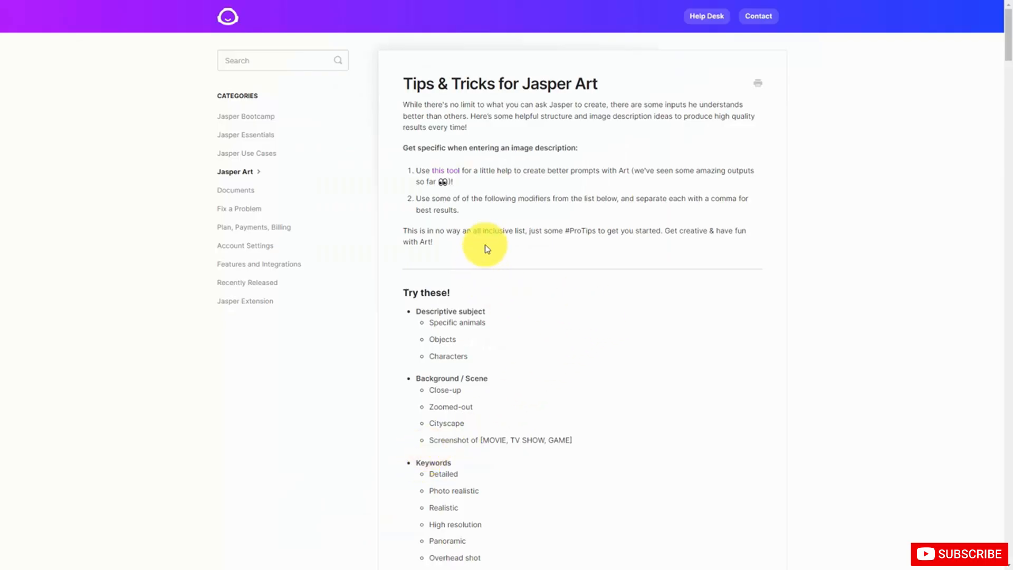
click(443, 176)
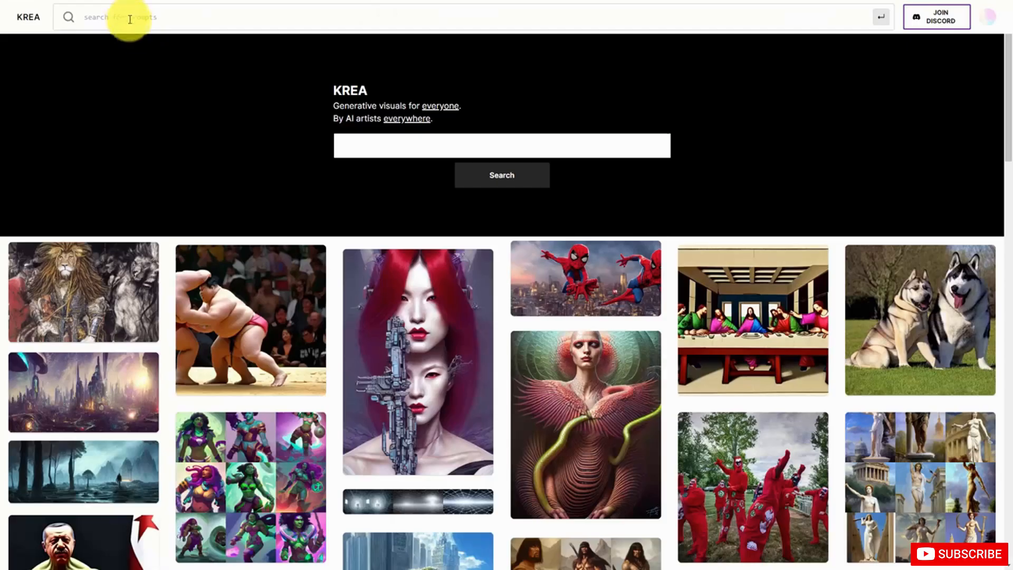
- Search KREA for "new electric car" and open the blue car made by Google
click(130, 18)
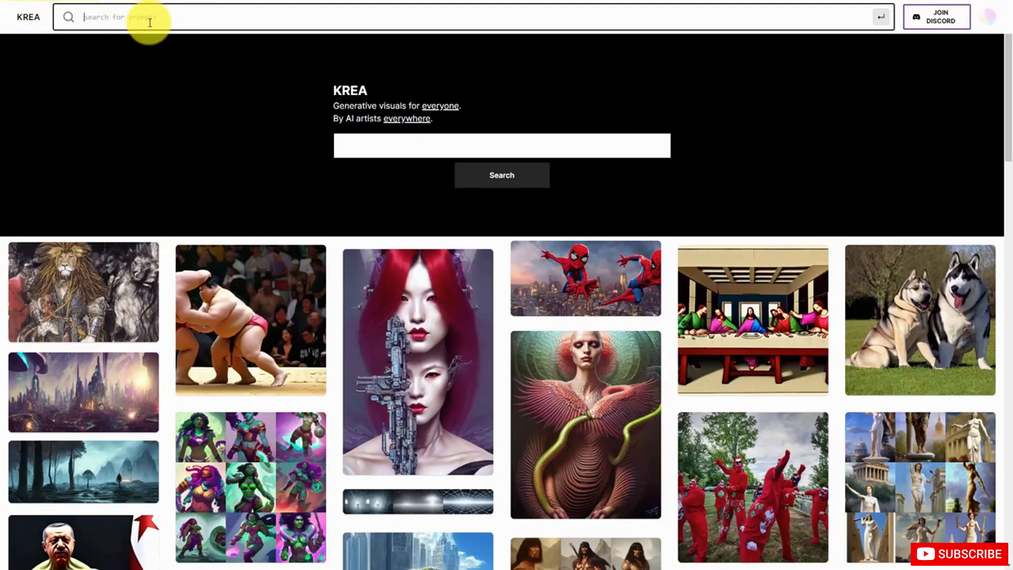
text(new electric car)
key(Return)
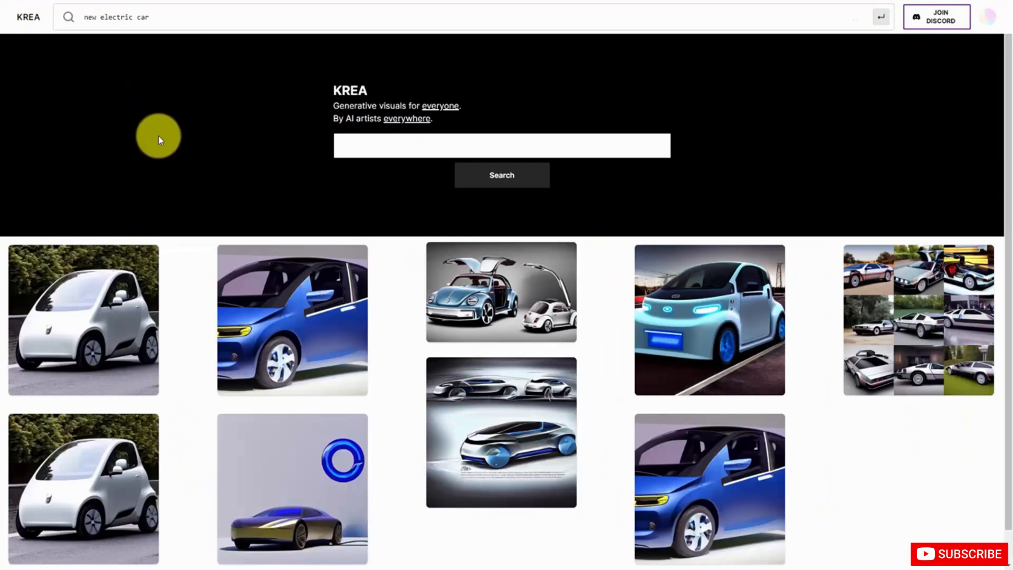
mouse_move(288, 295)
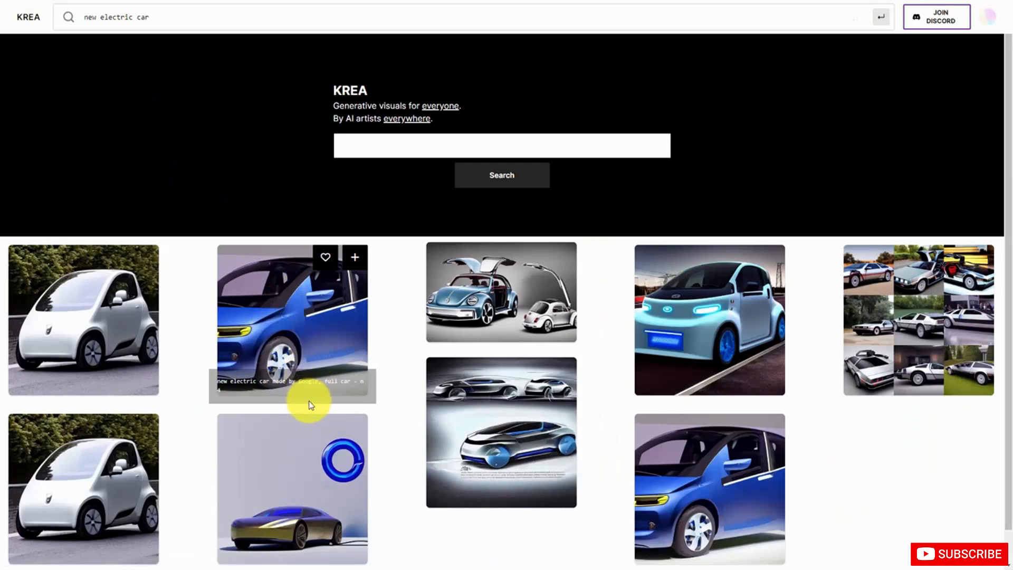
click(326, 383)
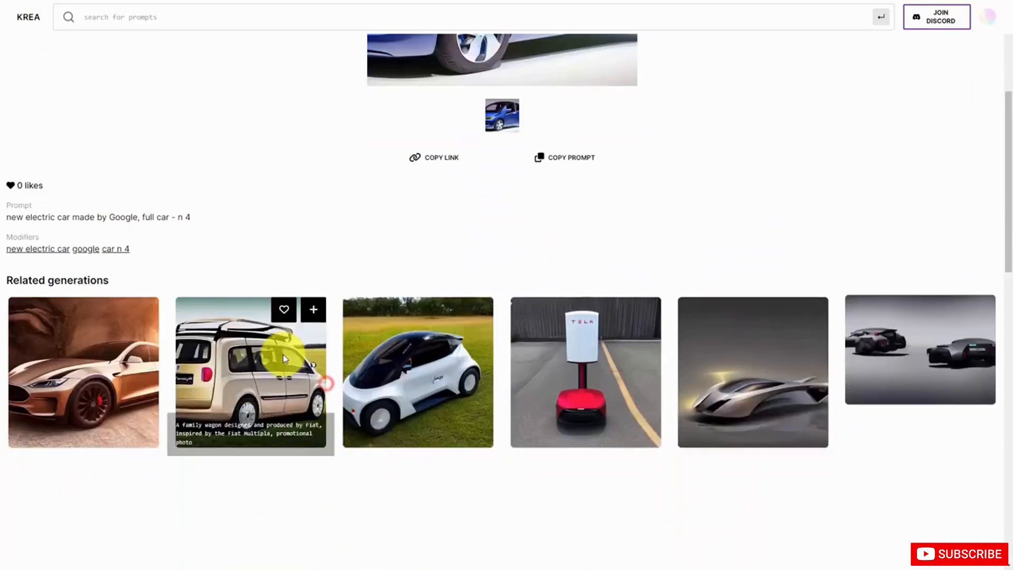
- Copy the blue car's prompt text, "new electric car made by Google, full car - n 4"
scroll(283, 353, down, 2)
scroll(281, 351, up, 3)
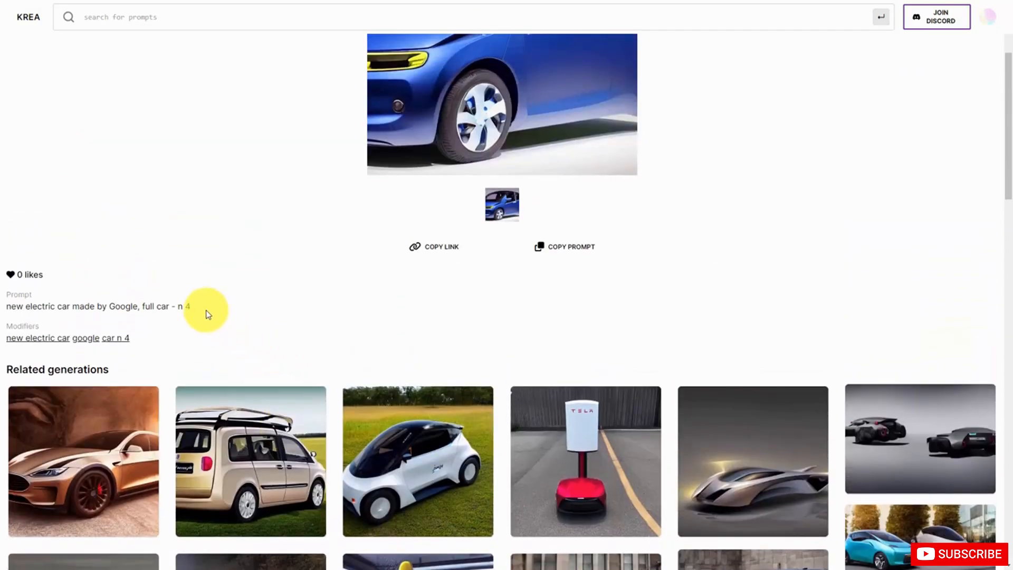
drag(200, 304, 1, 311)
key(ctrl+c)
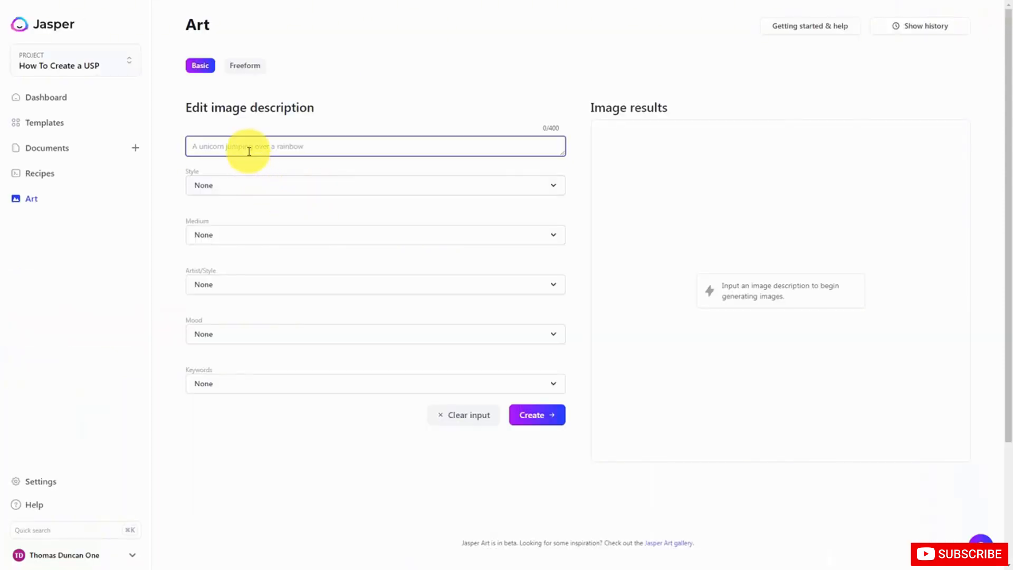
- Switch back to Jasper Art, generate images from the copied electric car prompt, and open Freeform mode
click(247, 146)
key(ctrl+v)
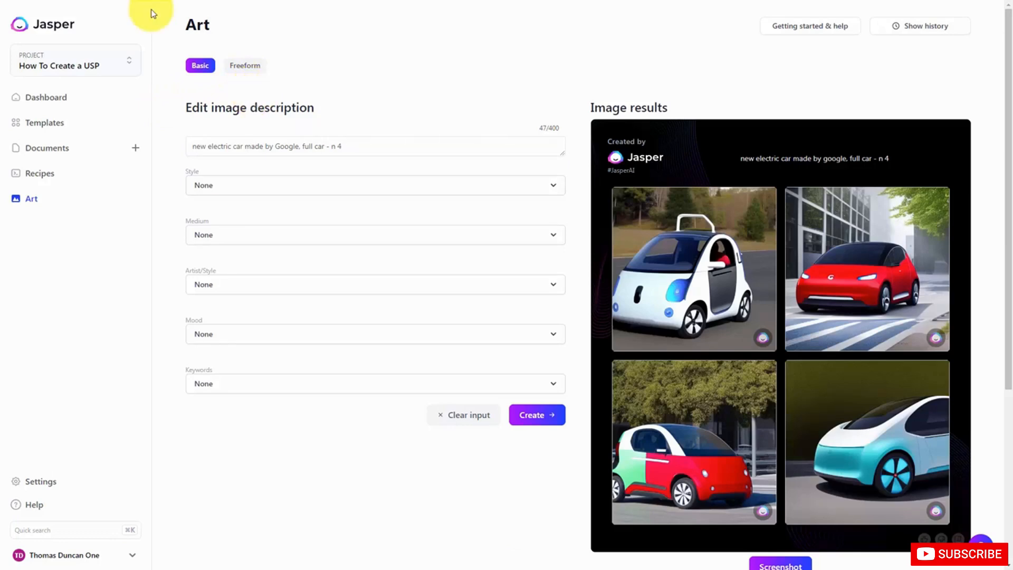
click(245, 65)
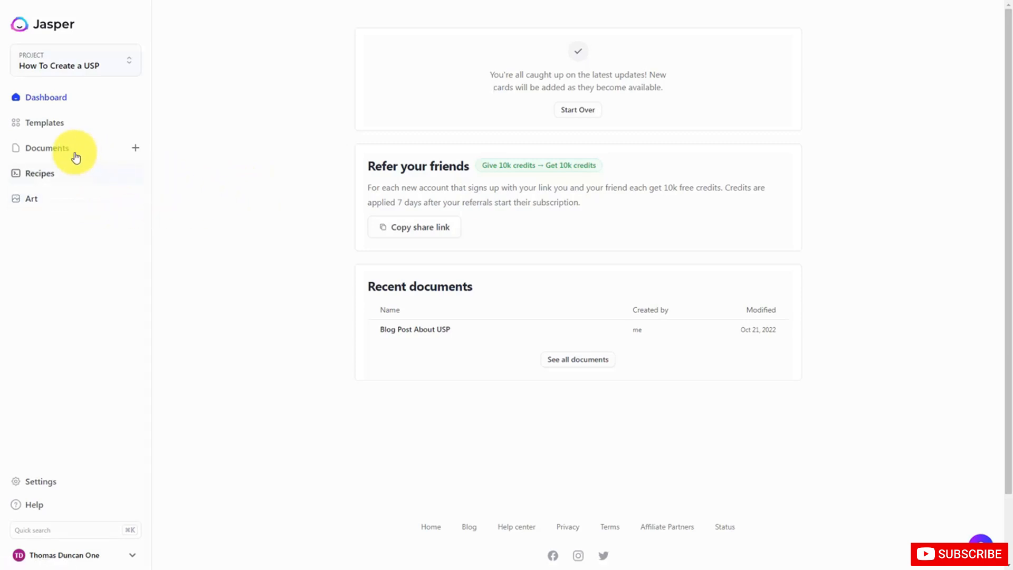
- Browse the Jasper templates in the Ads, Blog, Ecommerce, Email and Frameworks categories
click(51, 126)
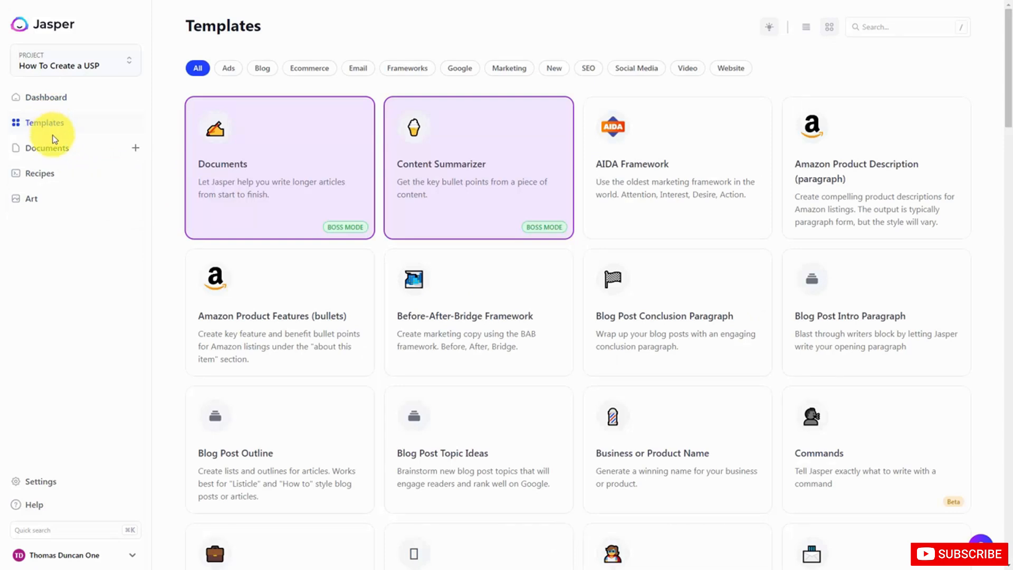
click(225, 71)
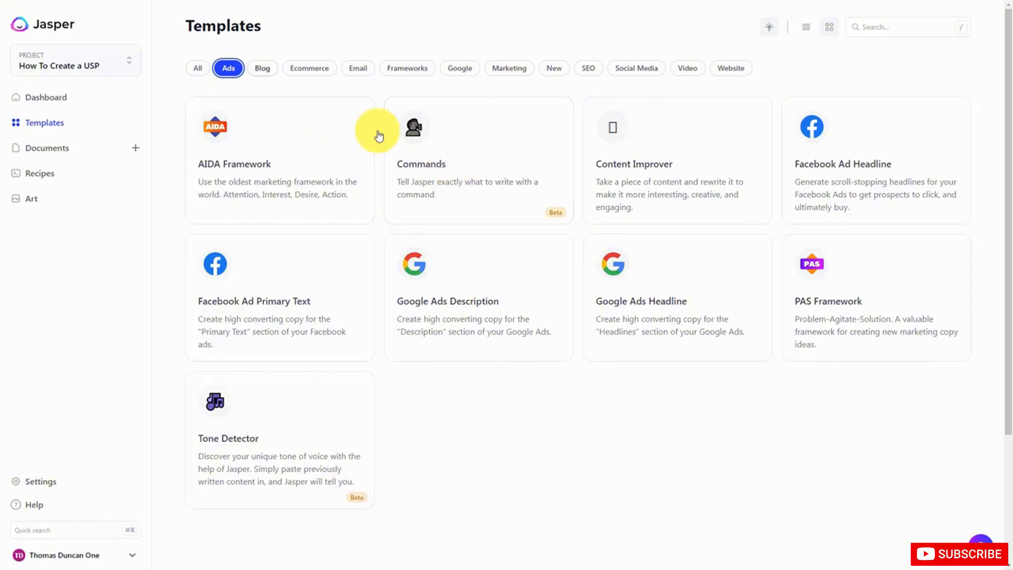
click(262, 68)
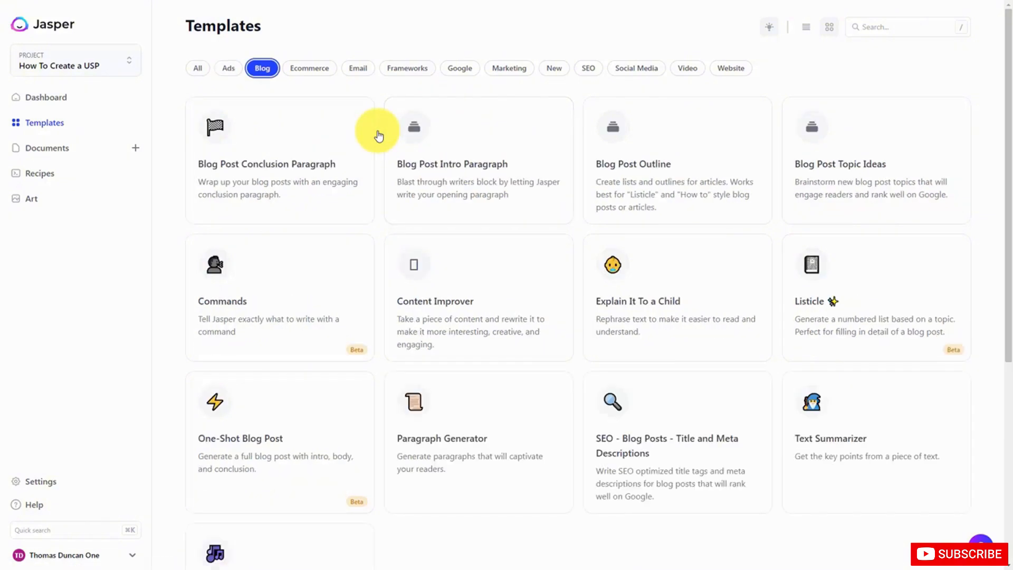
click(309, 68)
click(358, 68)
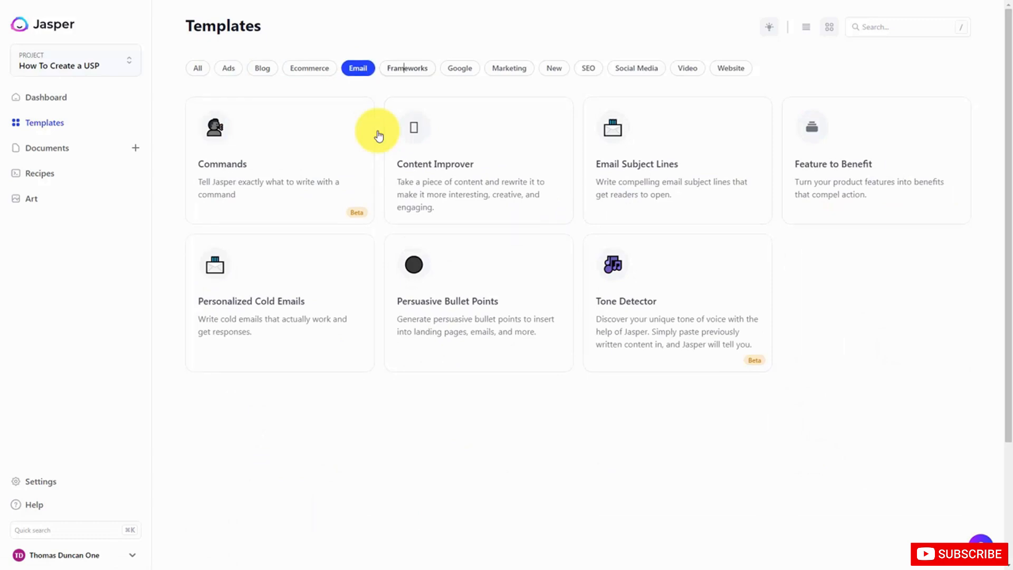
click(403, 68)
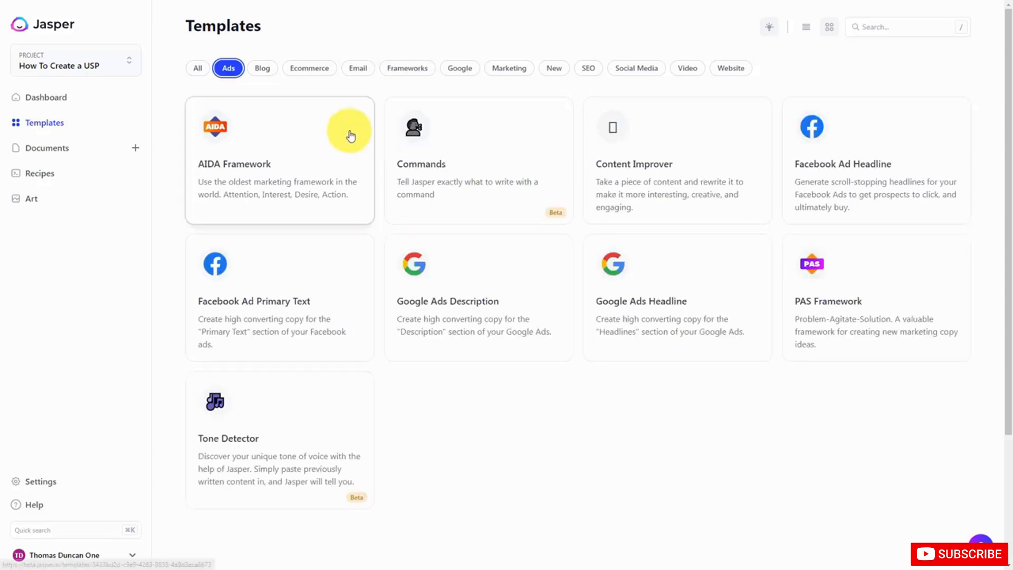
- With the seven strategic marketing principles as background, run the Commands template on "write a 500 word blog post on how to market an online business strategically"
click(442, 139)
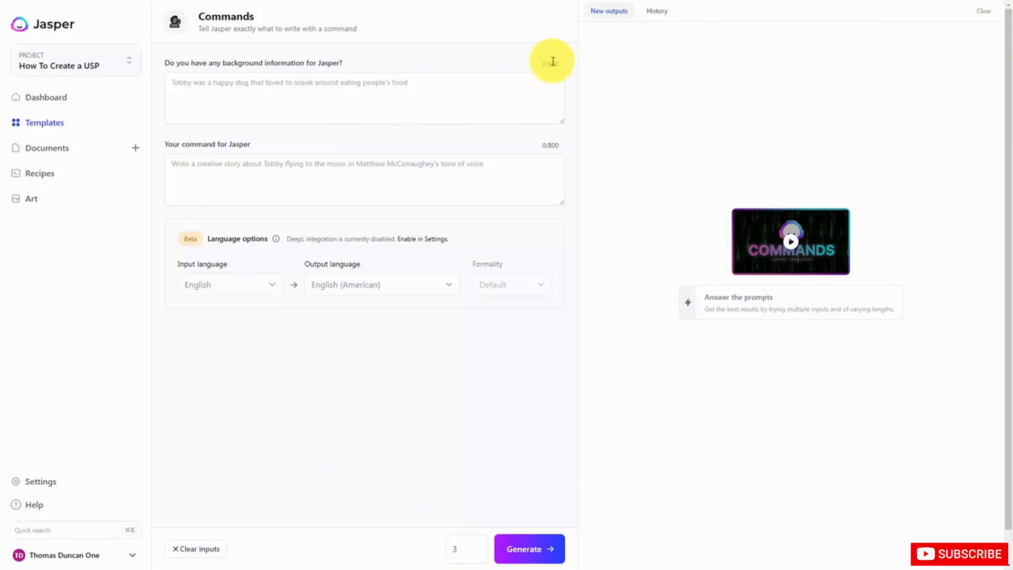
click(253, 219)
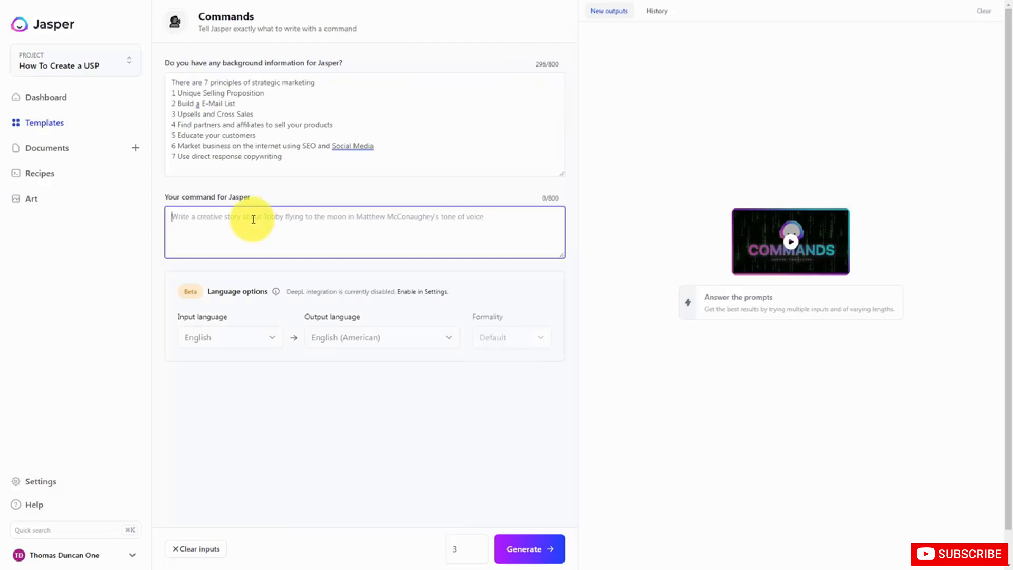
text(write a 500 word blog post on how to market an online business strategically)
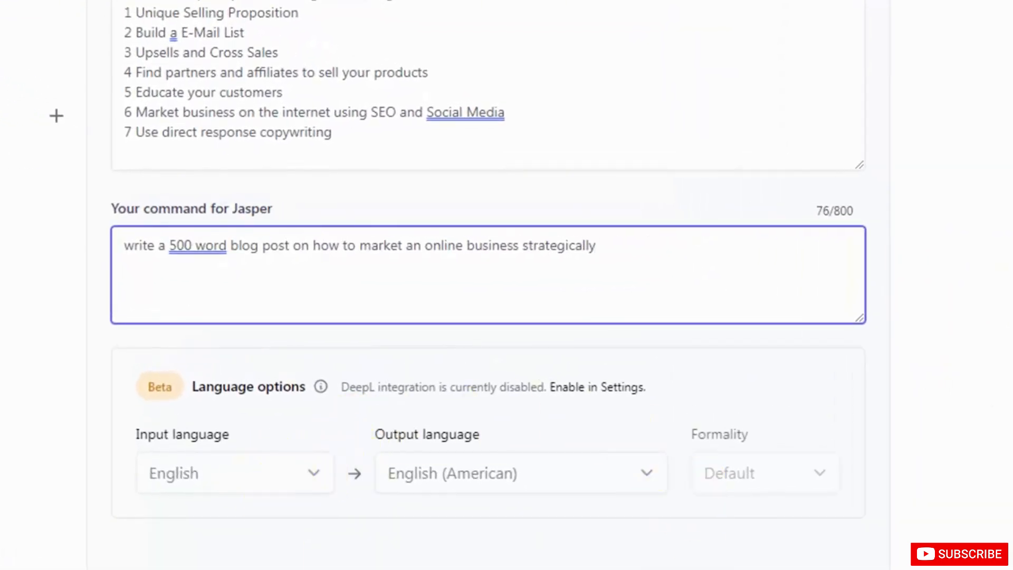
scroll(670, 533, down, 6)
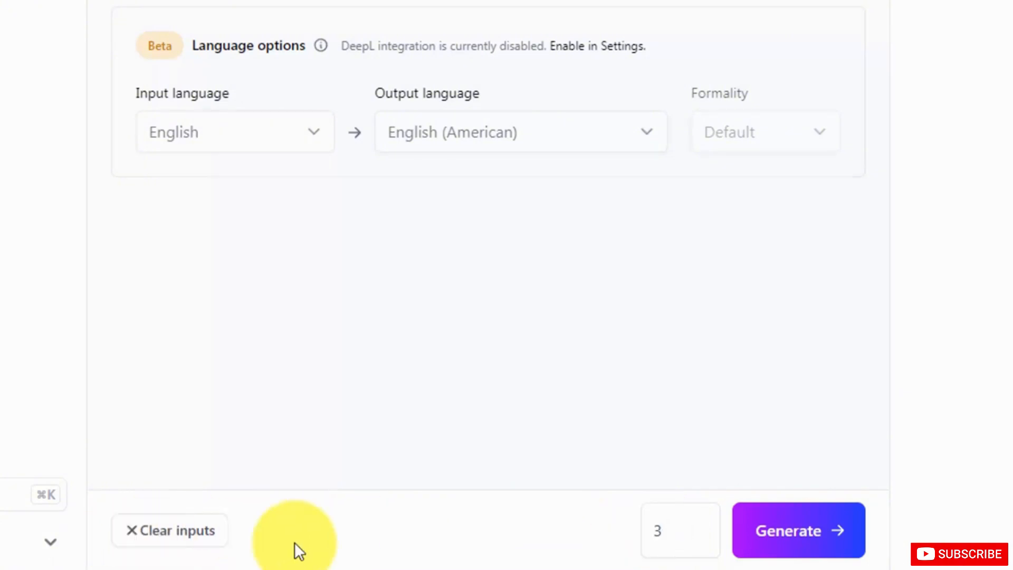
click(791, 539)
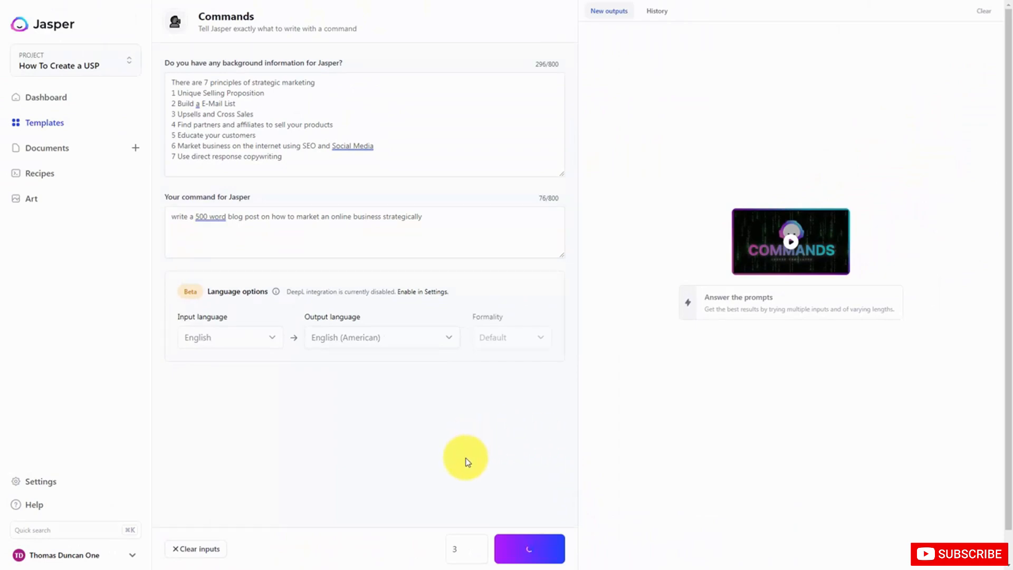
- Review the generated blog posts, rate the first one as good and the second as bad, and copy the first one's text
scroll(802, 248, down, 10)
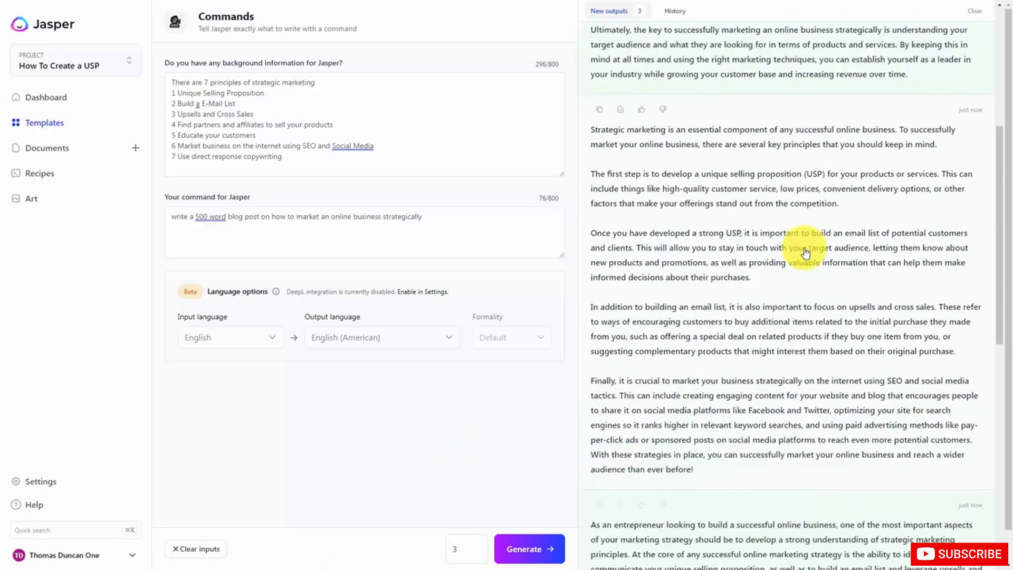
scroll(806, 255, down, 7)
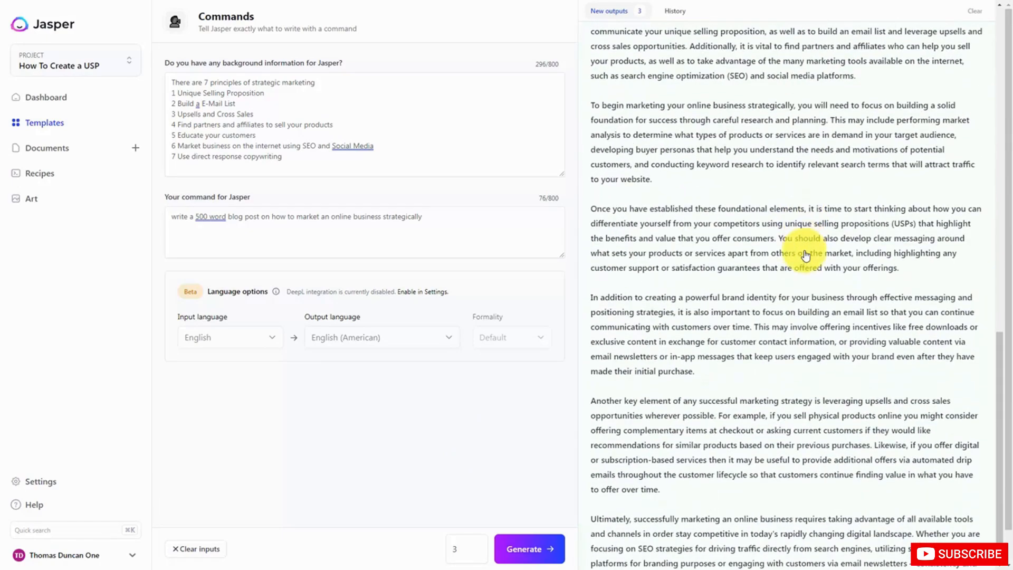
scroll(806, 262, up, 15)
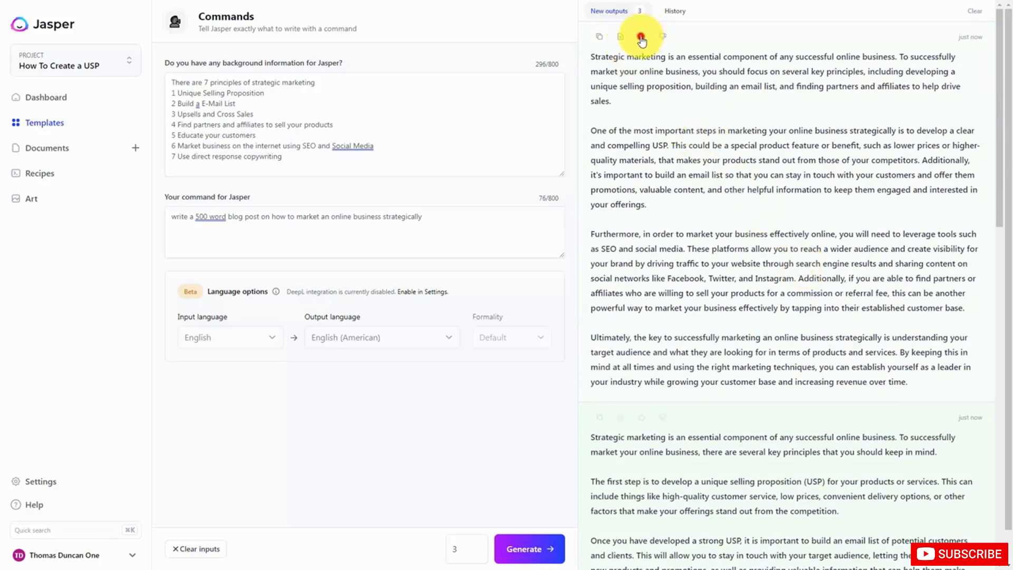
click(663, 417)
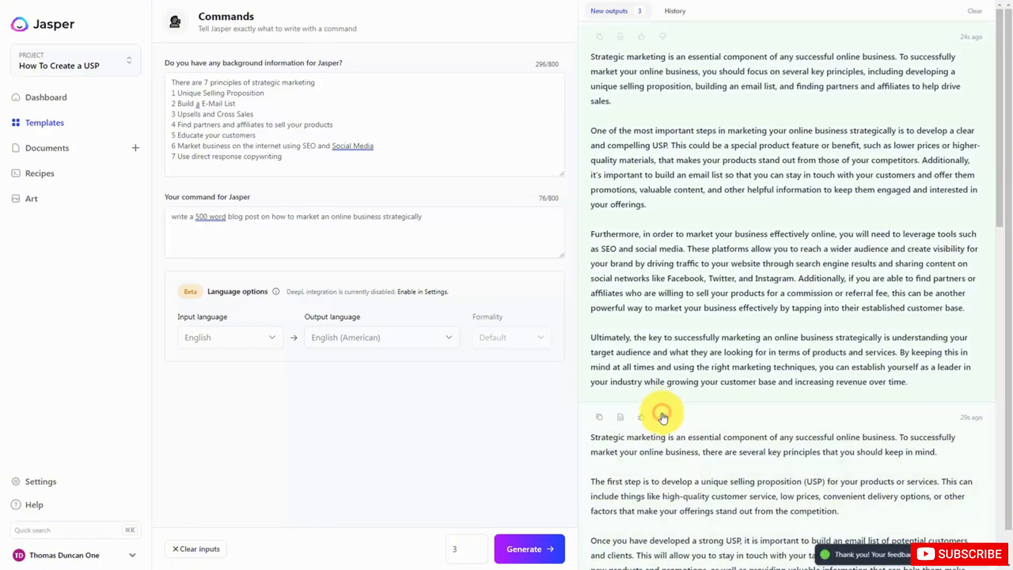
click(596, 35)
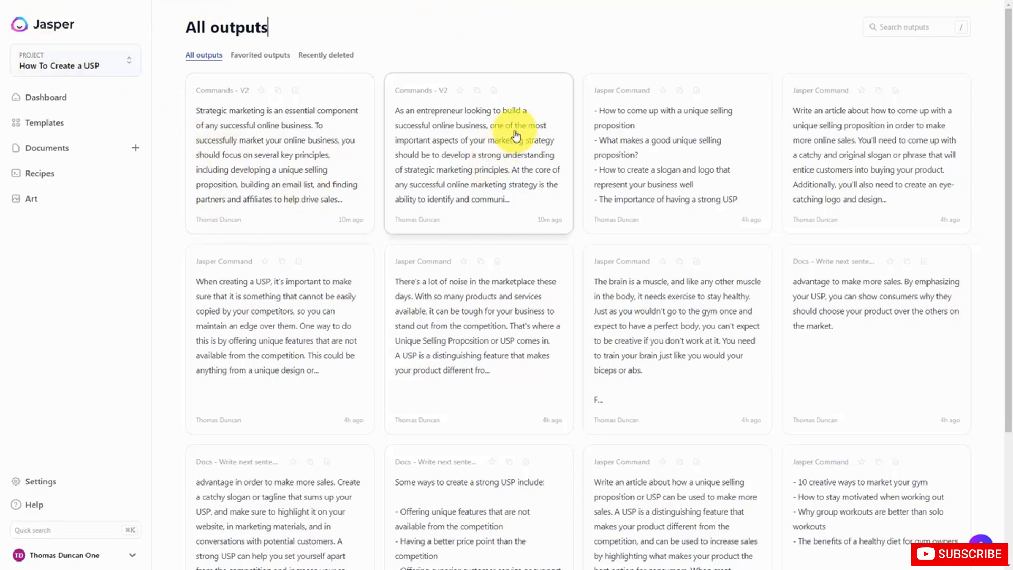
- Mark the first Commands output as a favorite and start creating a new project
click(261, 95)
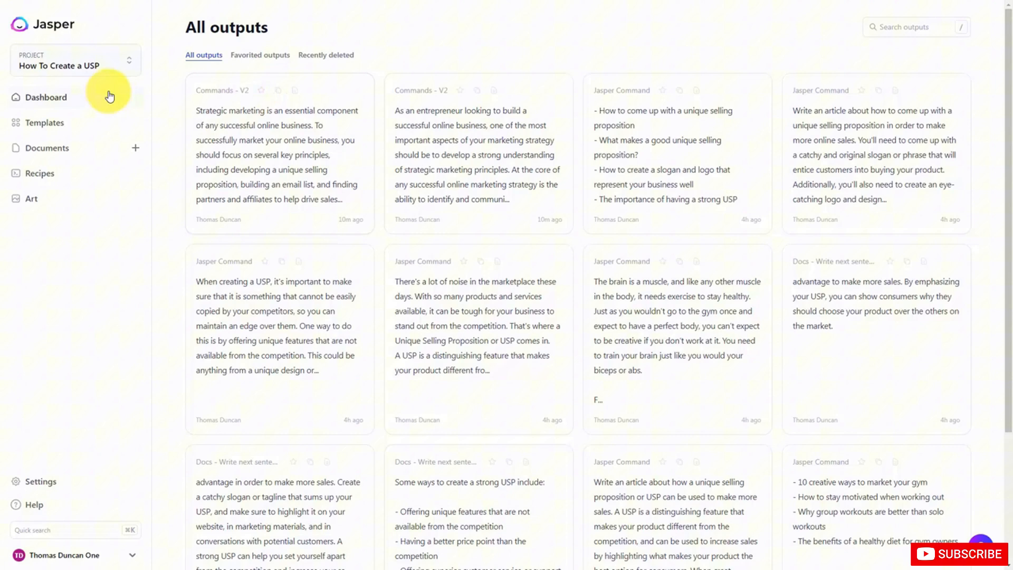
click(129, 66)
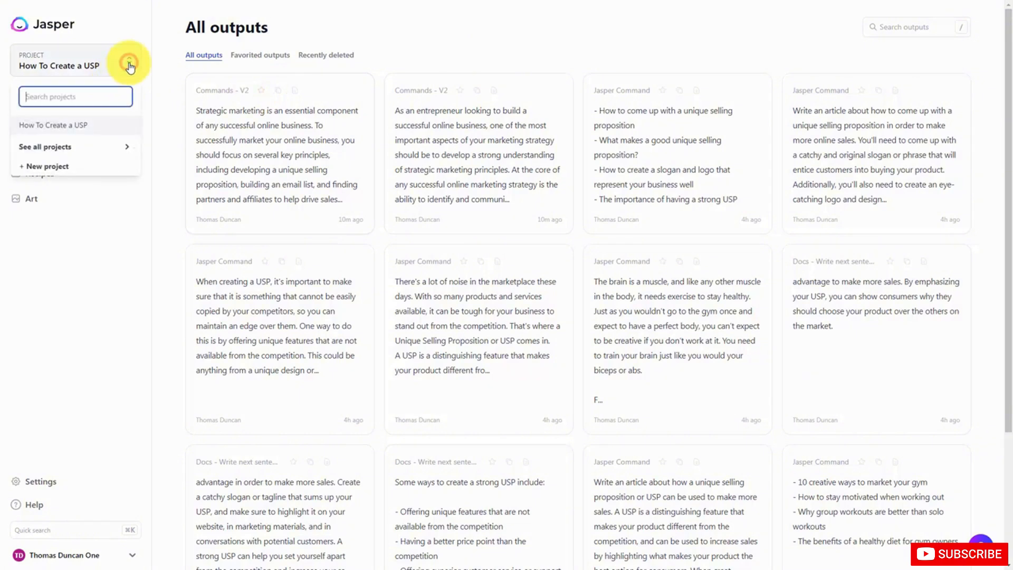
click(60, 167)
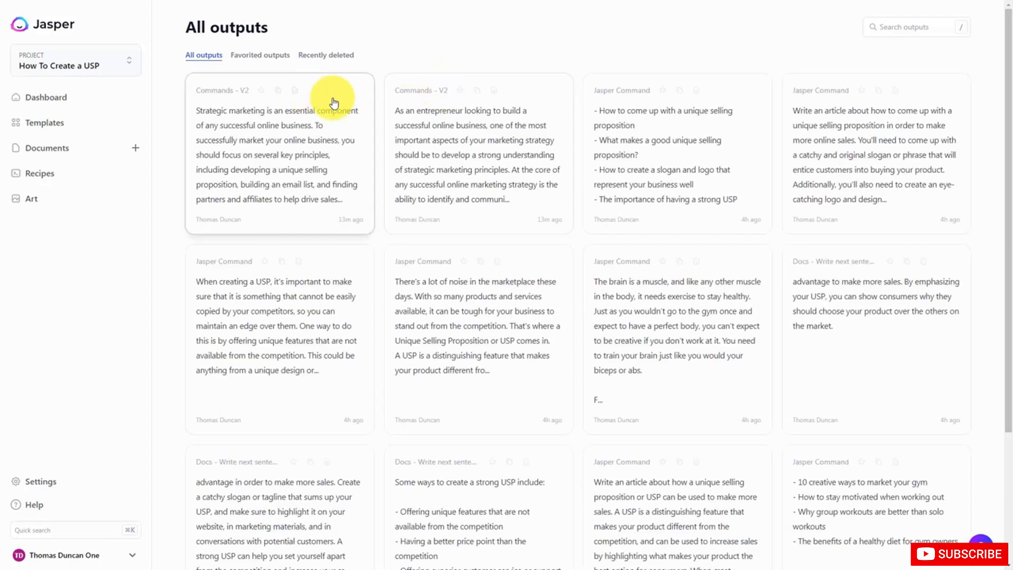
- Open the first Commands output as a document and name it "Stategic Marketing"
click(332, 102)
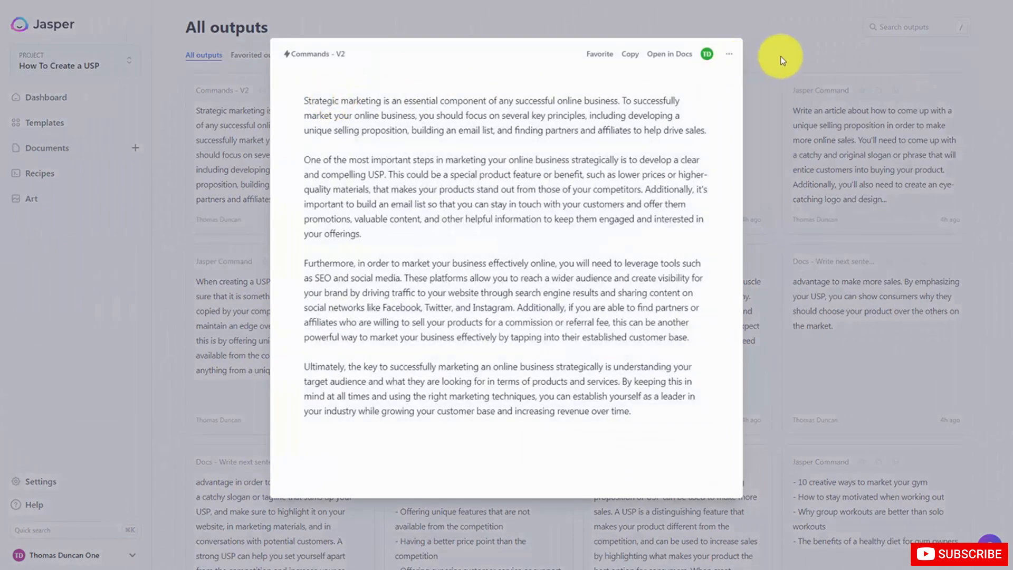
click(649, 57)
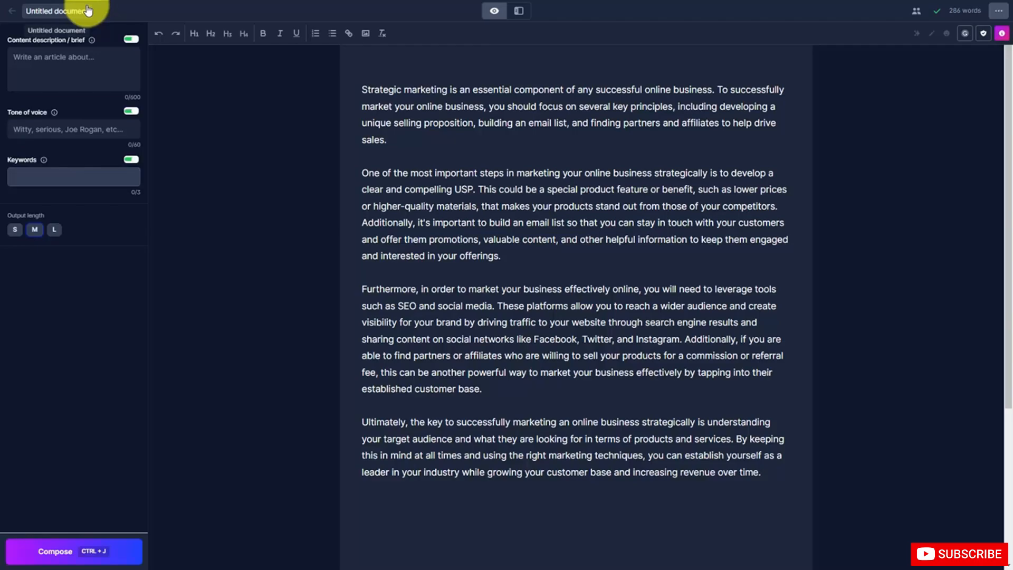
click(66, 9)
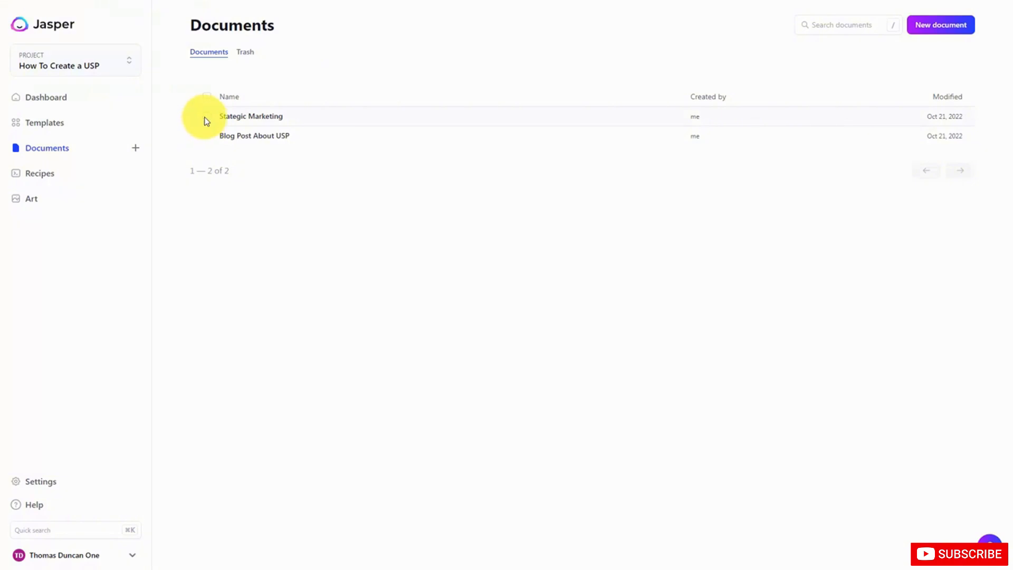
- Move the "Stategic Marketing" document to the Strategic Marketing project
click(206, 116)
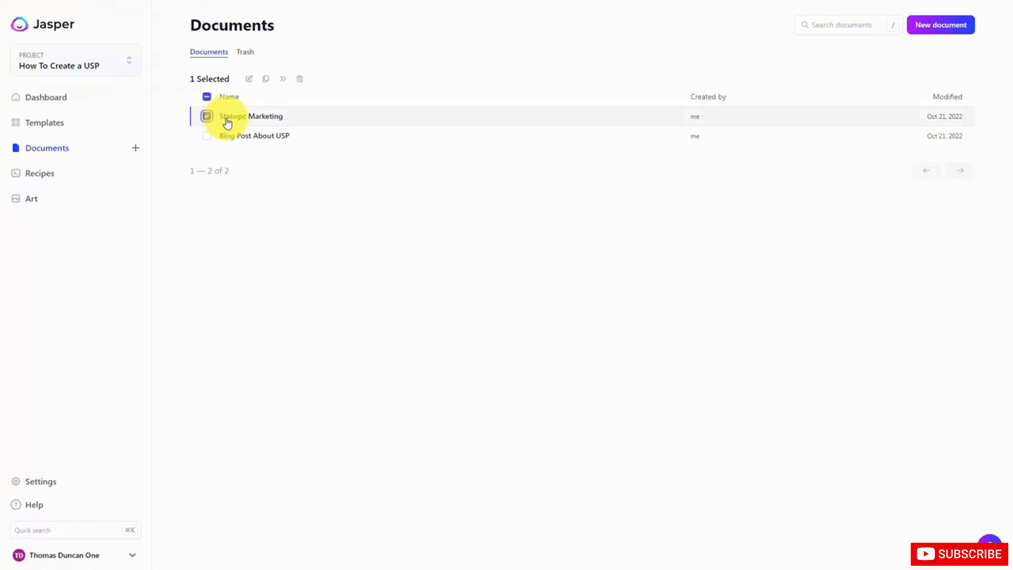
click(284, 80)
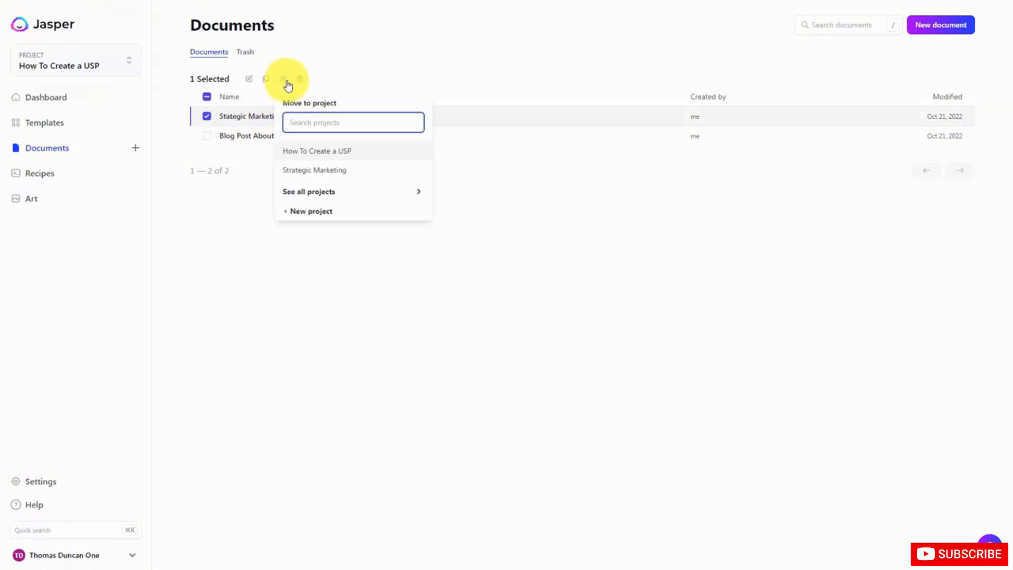
click(323, 171)
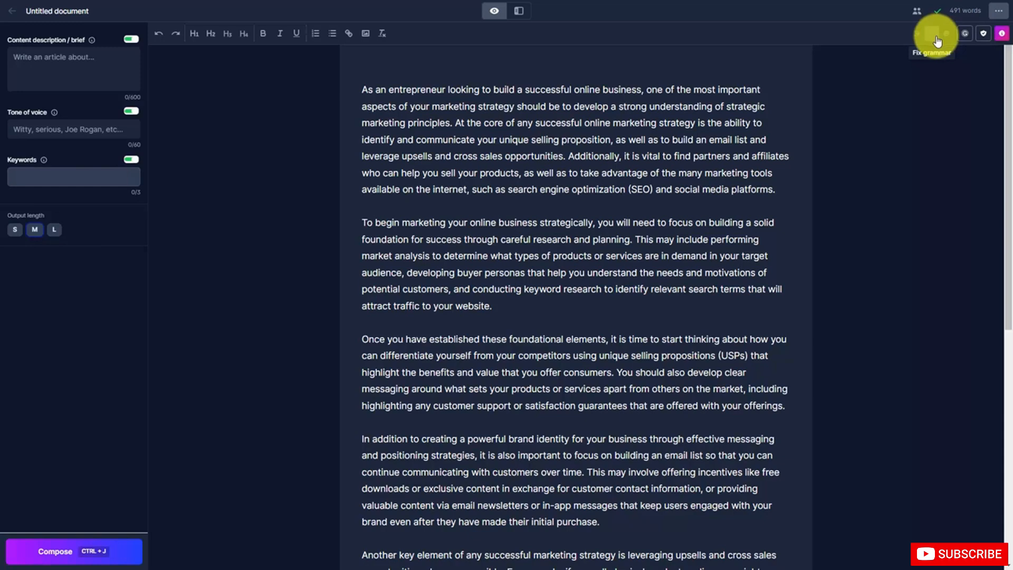
- Turn on Grammarly checking in the untitled document and view the plagiarism checker's options
click(962, 36)
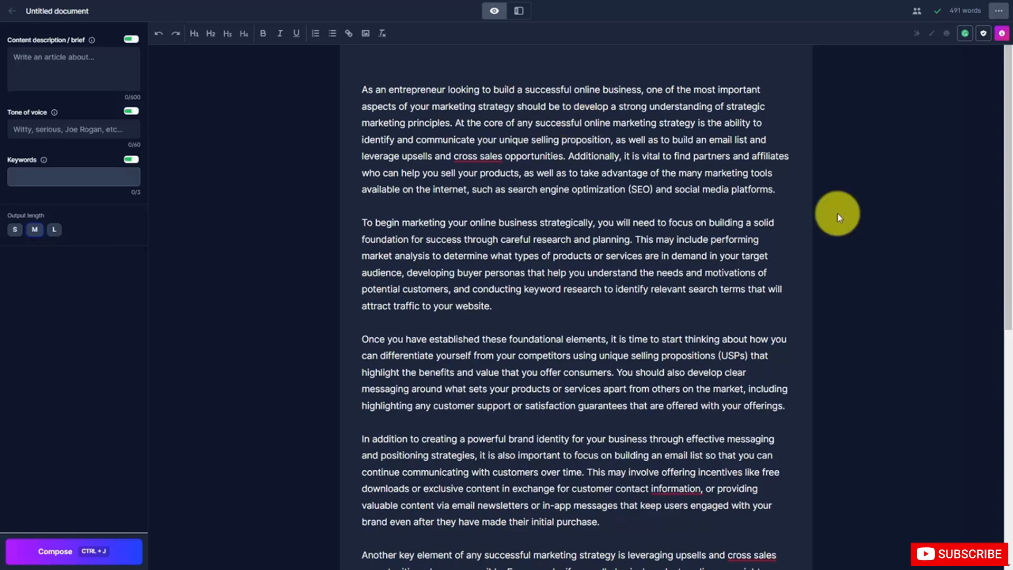
click(983, 37)
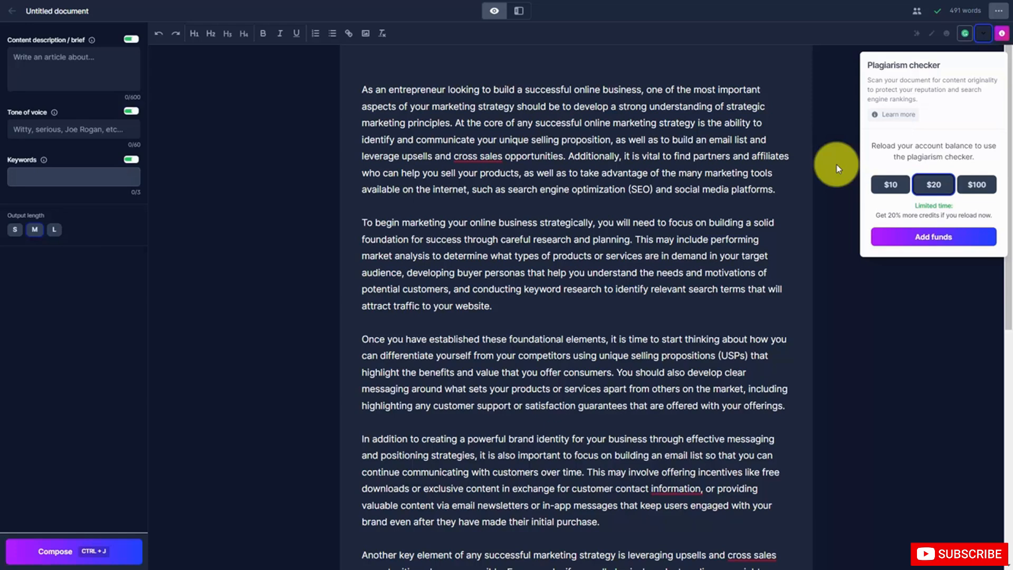
click(904, 293)
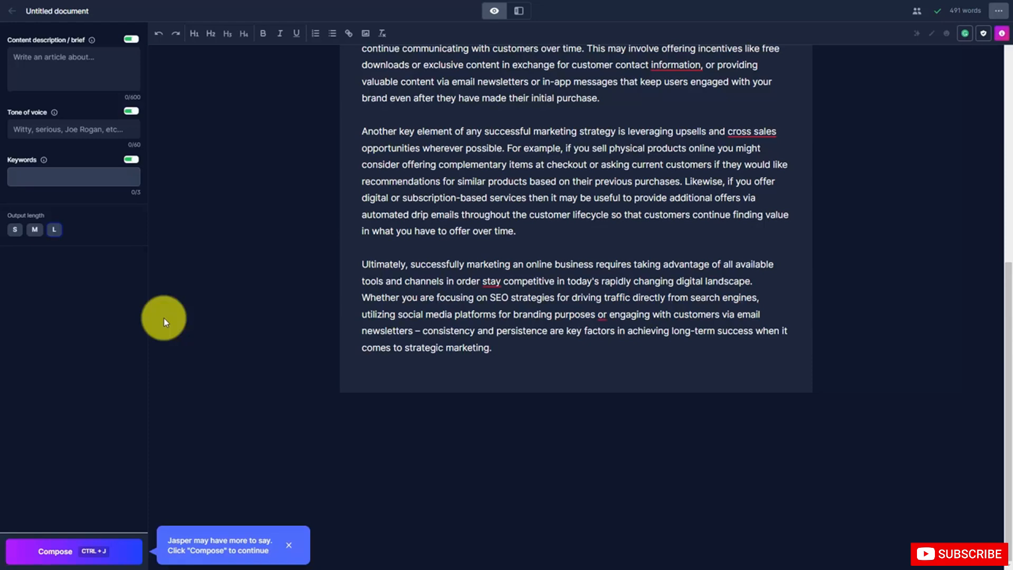
- Re-phrase the second paragraph, copy the first suggestion, regenerate it, and replace the paragraph with the new version
scroll(343, 321, up, 8)
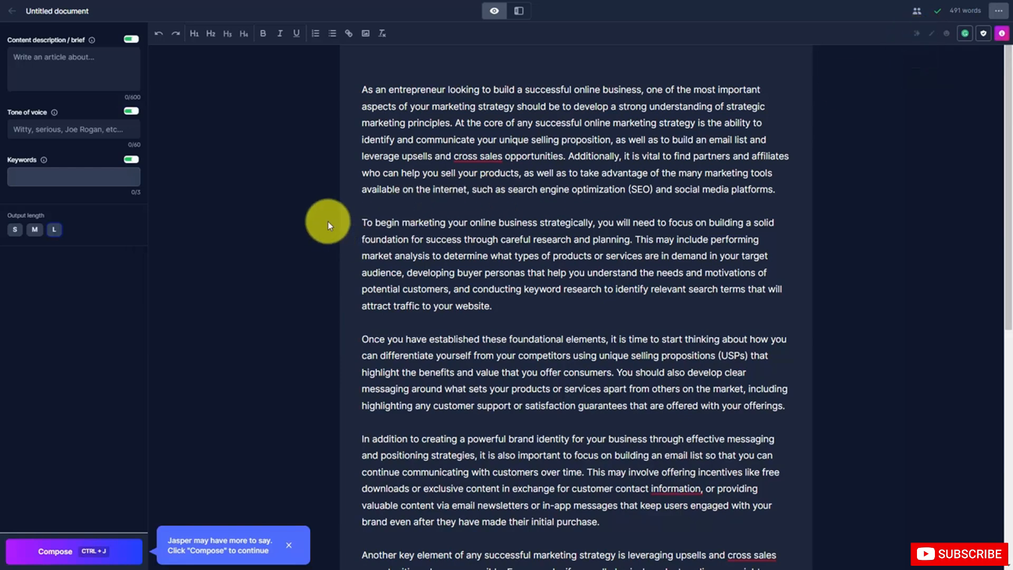
drag(362, 226, 492, 308)
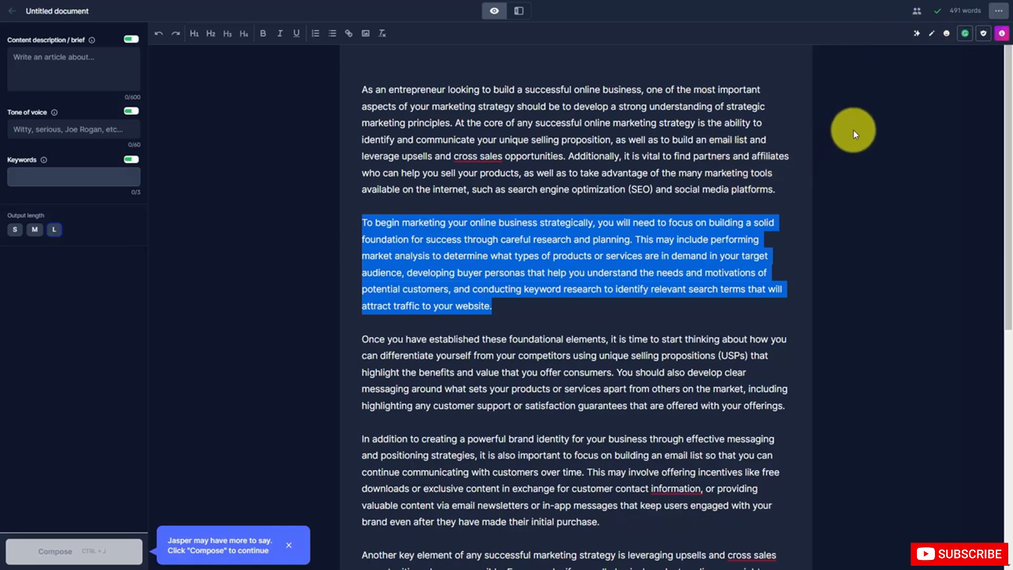
click(915, 35)
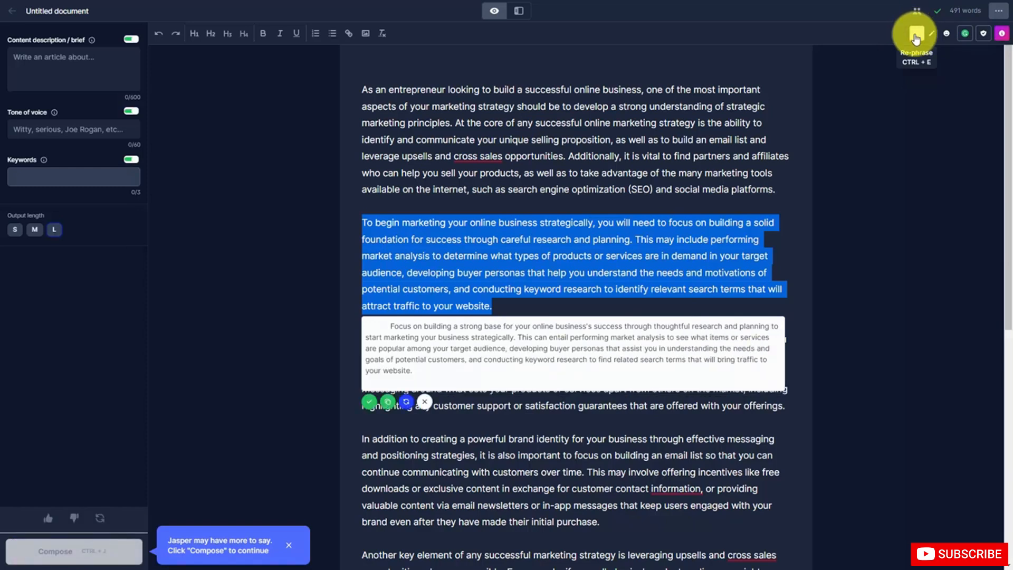
click(389, 405)
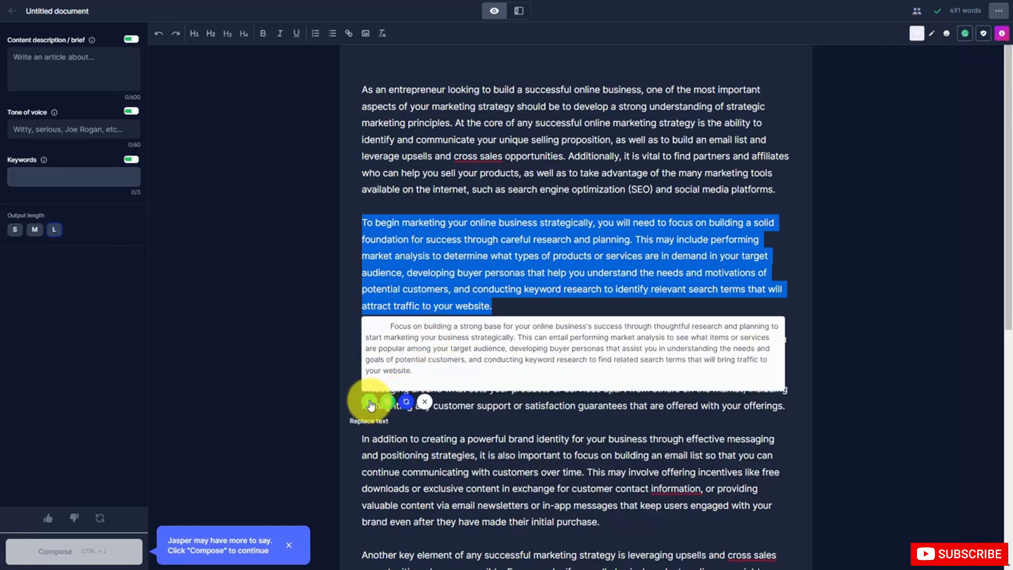
click(406, 404)
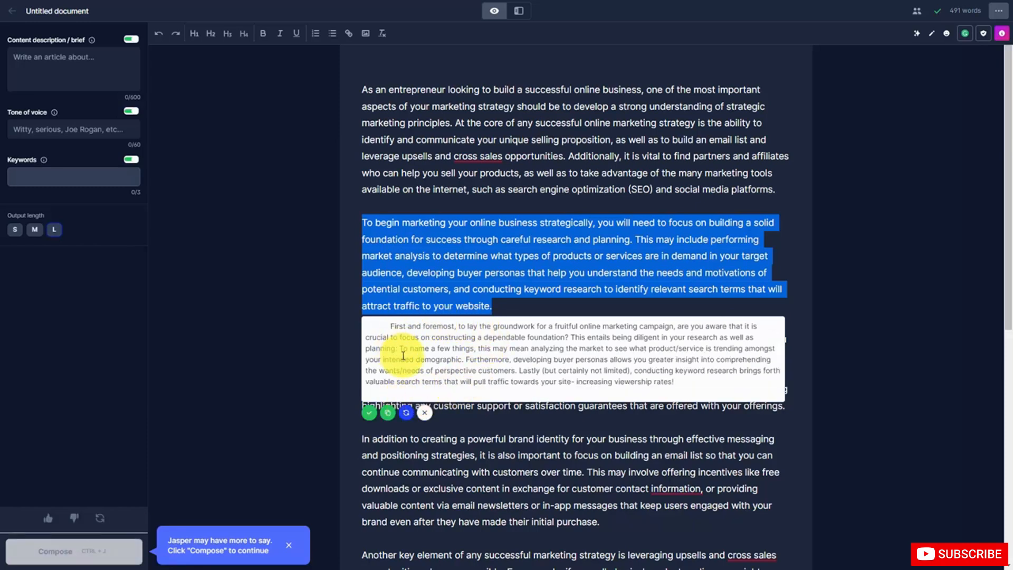
click(368, 417)
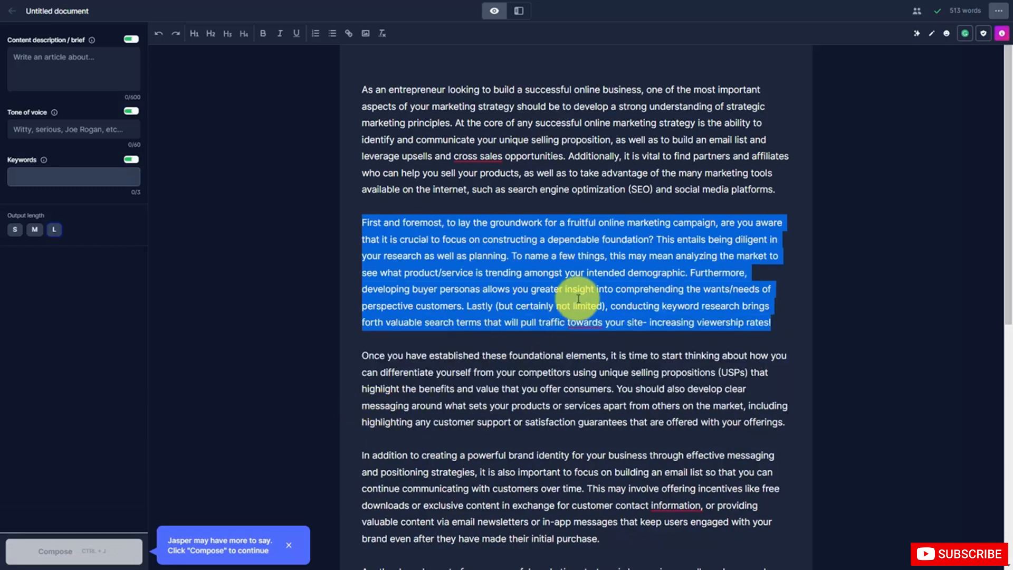
click(598, 361)
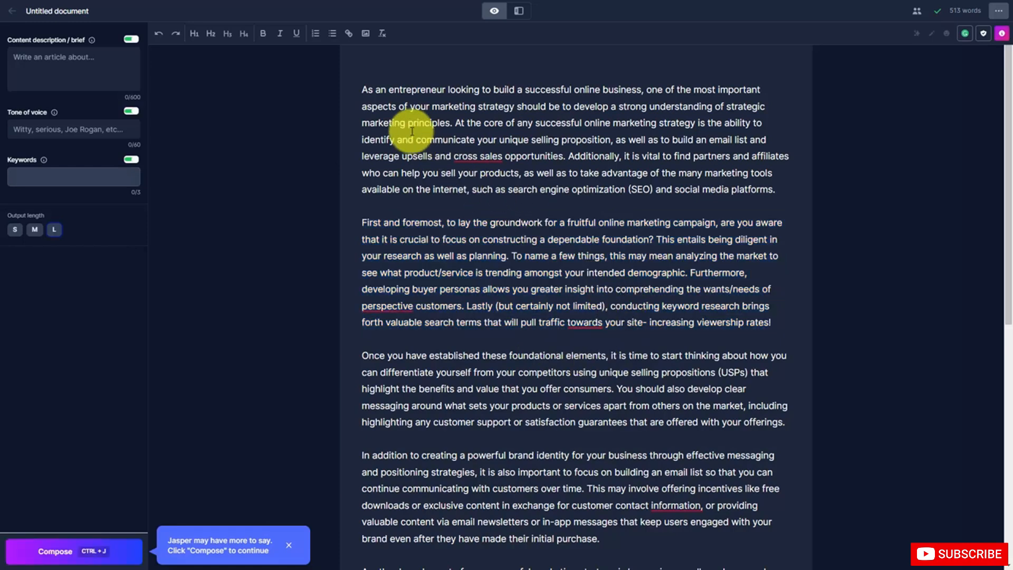
- Try to fix the grammar of the first two paragraphs
drag(362, 93, 769, 331)
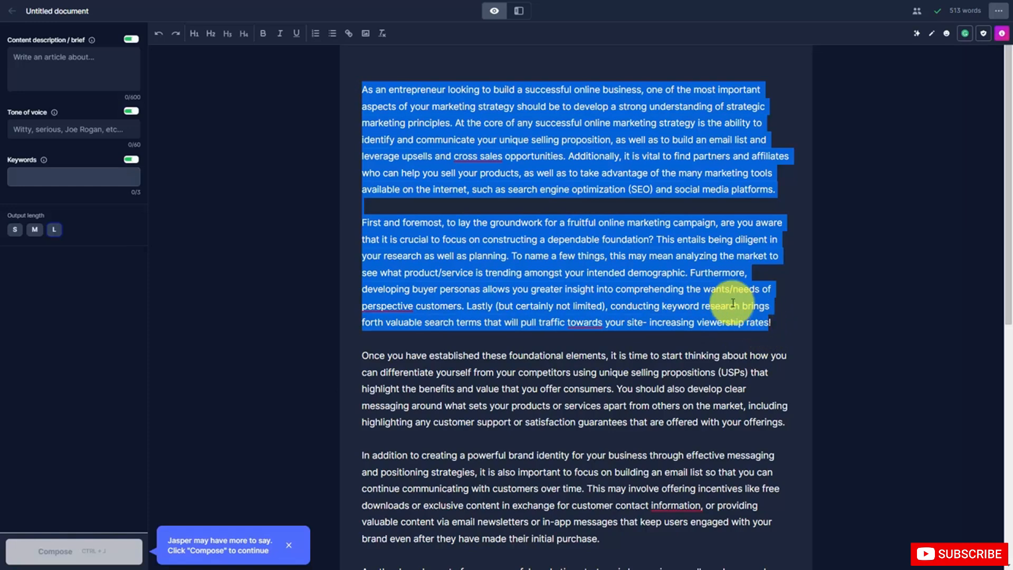
click(931, 36)
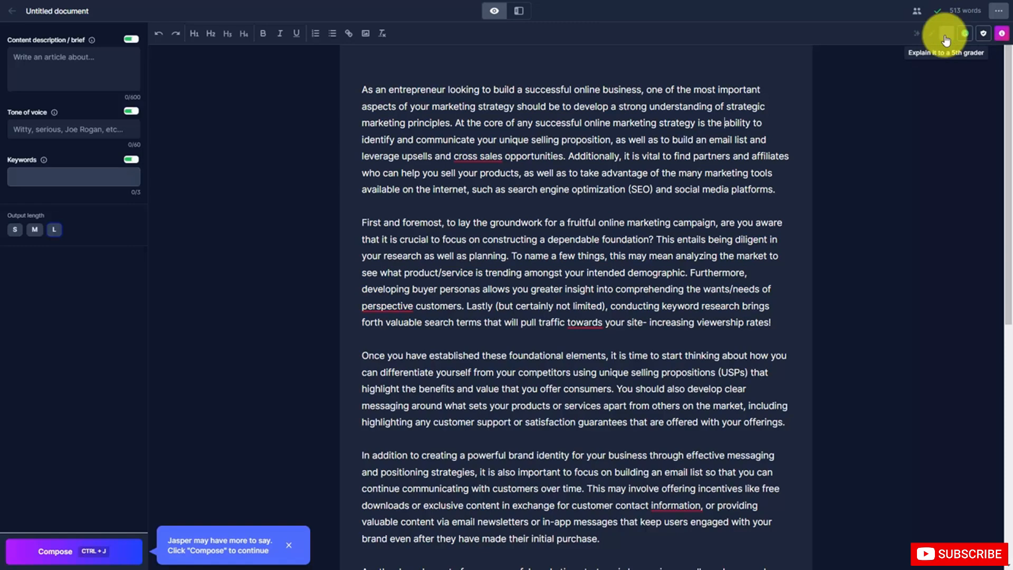
- Simplify the opening sentence with "Explain it to a 5th grader", regenerate the suggestion once, and replace the original sentence
click(945, 35)
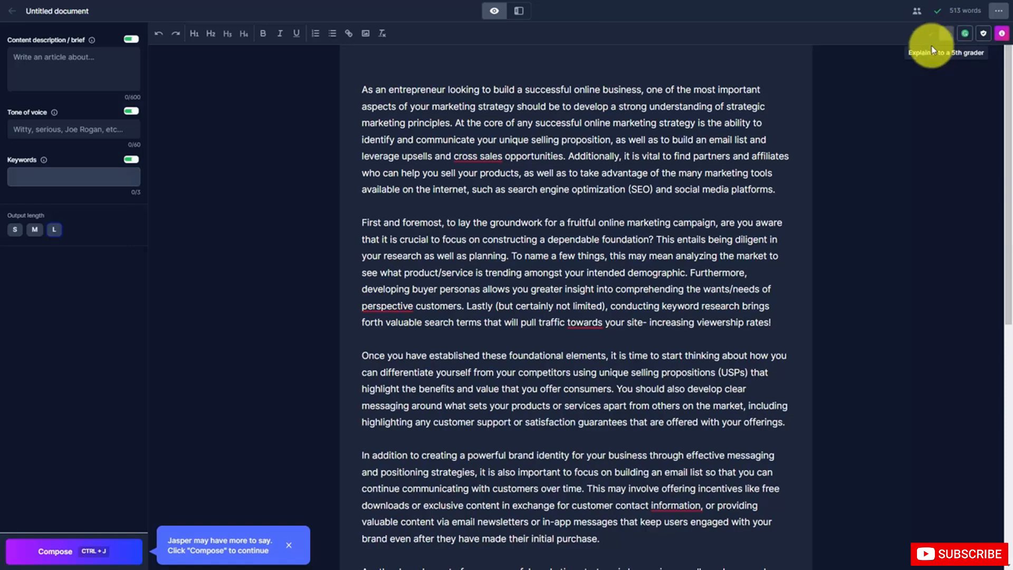
click(359, 86)
drag(359, 85, 452, 122)
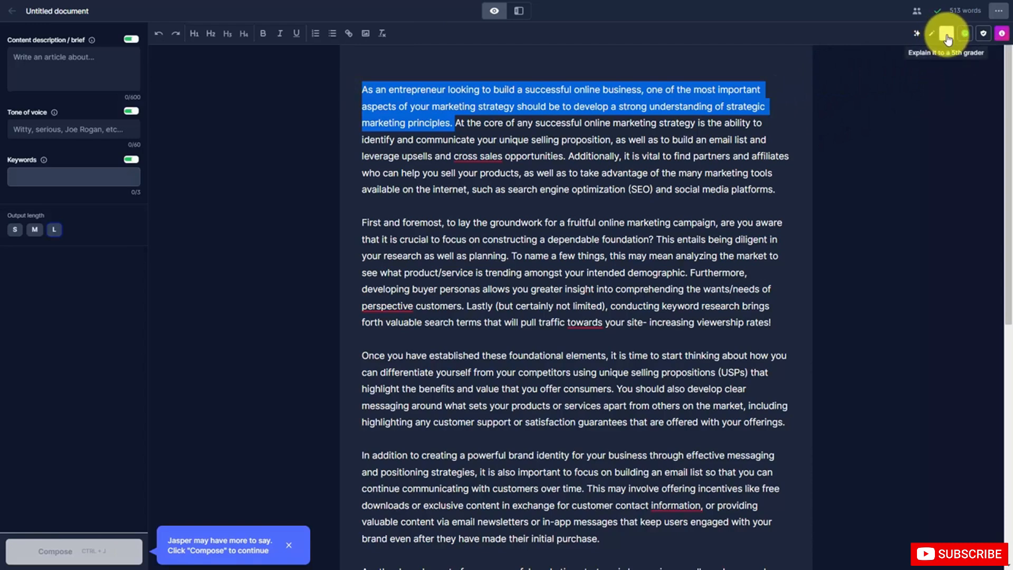
click(946, 37)
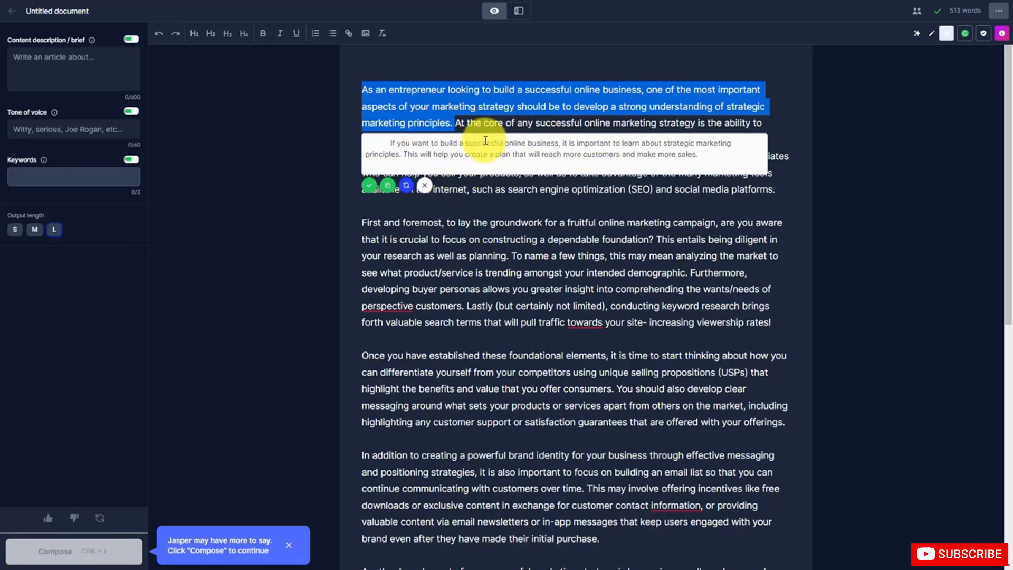
click(406, 184)
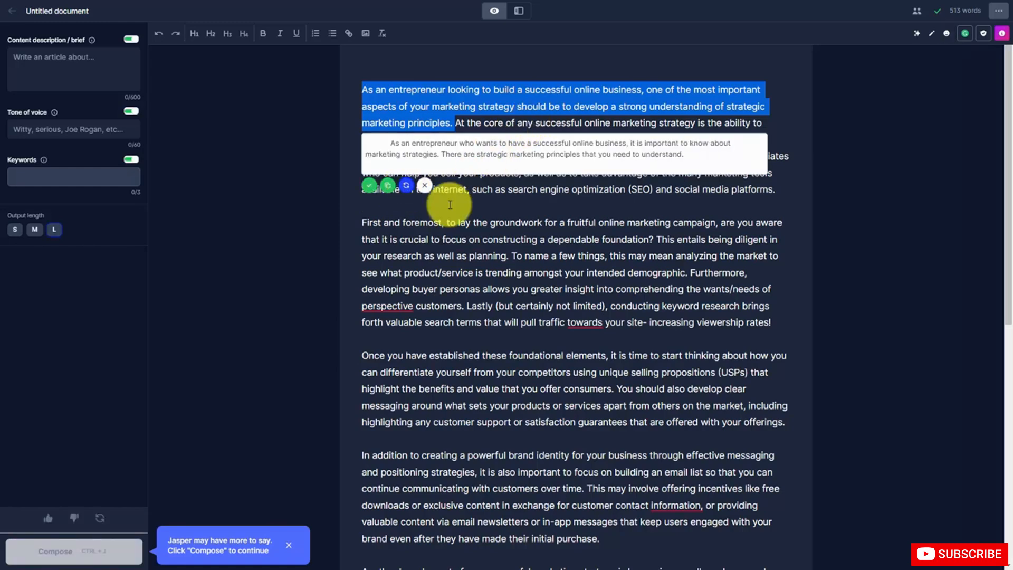
click(370, 187)
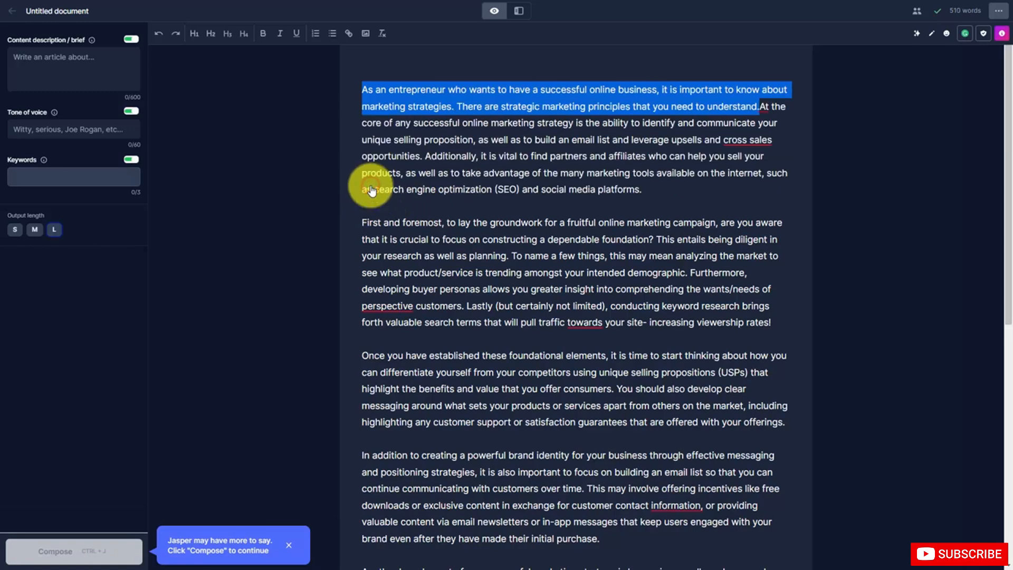
- Add blank lines after the last paragraph and have Jasper compose more text there
scroll(244, 163, down, 8)
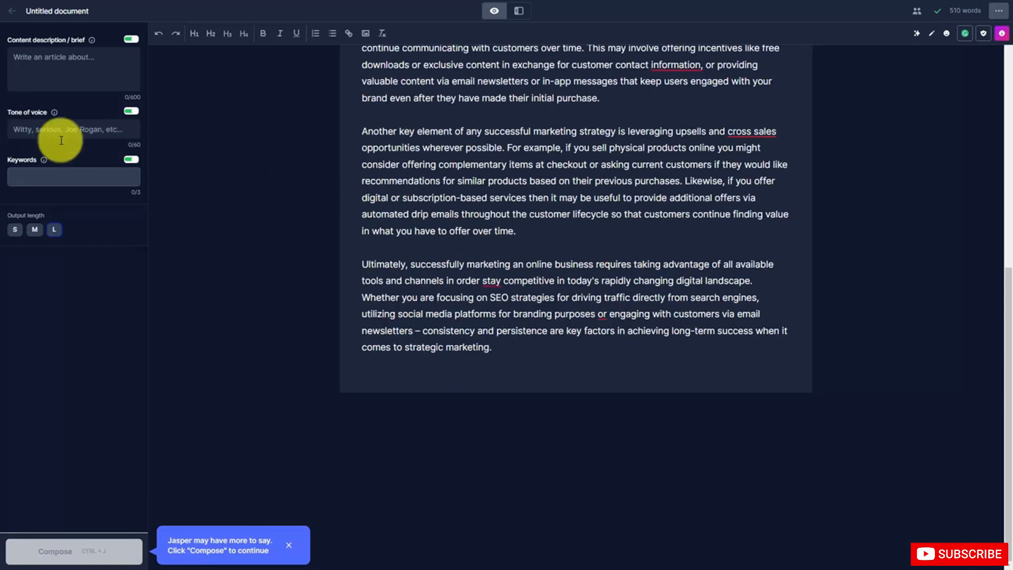
click(506, 351)
key(Return)
key(Return)
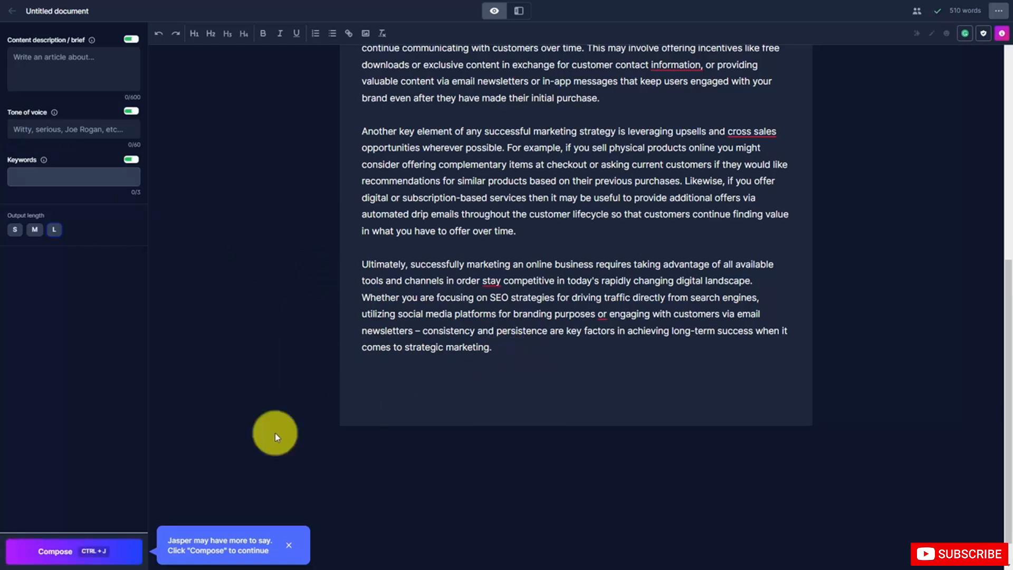
click(91, 555)
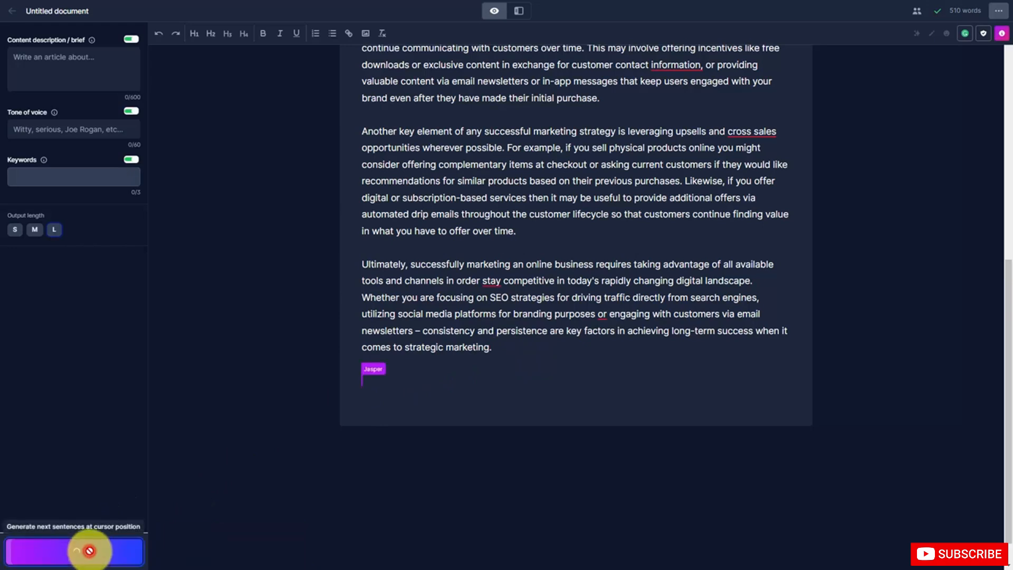
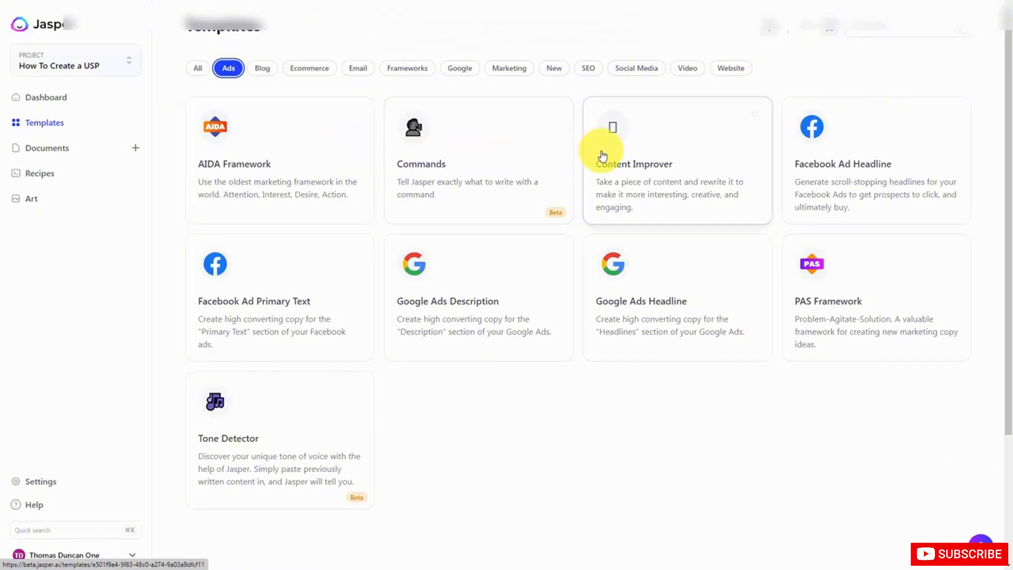
- Run the Content Improver template on the opening of the strategic marketing post in a Witty tone, generating 3 outputs
click(628, 141)
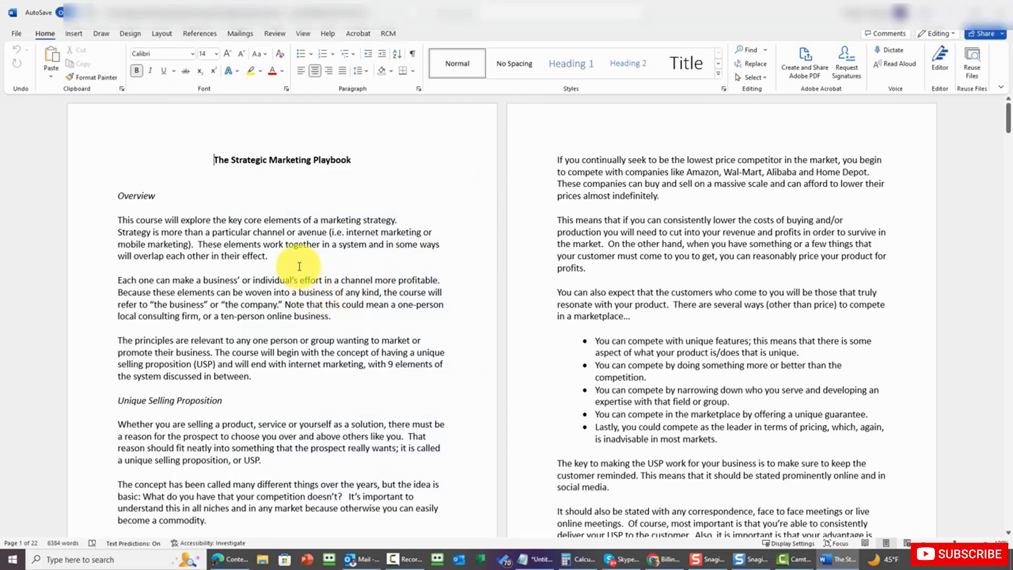
drag(270, 289, 113, 220)
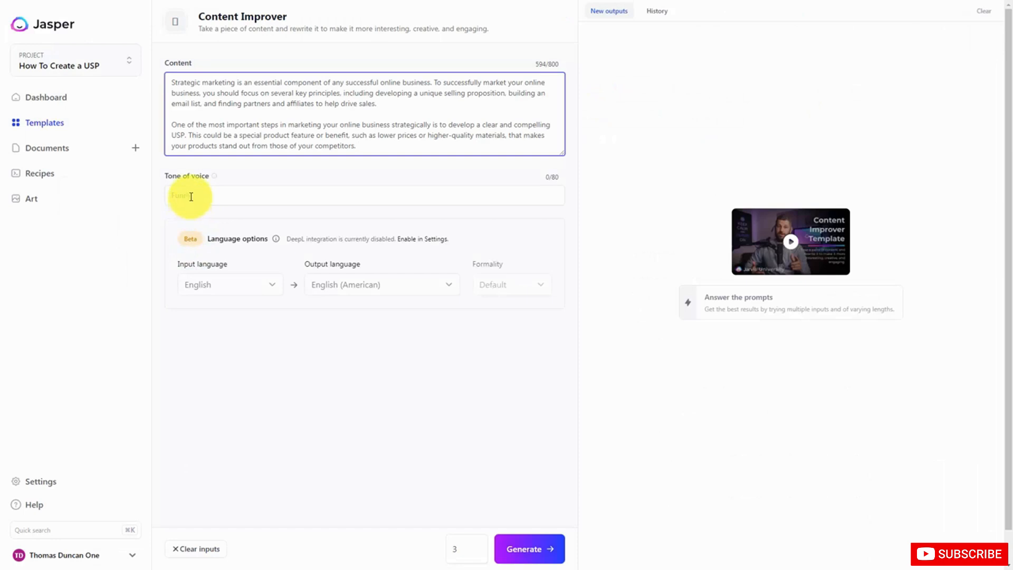
click(191, 196)
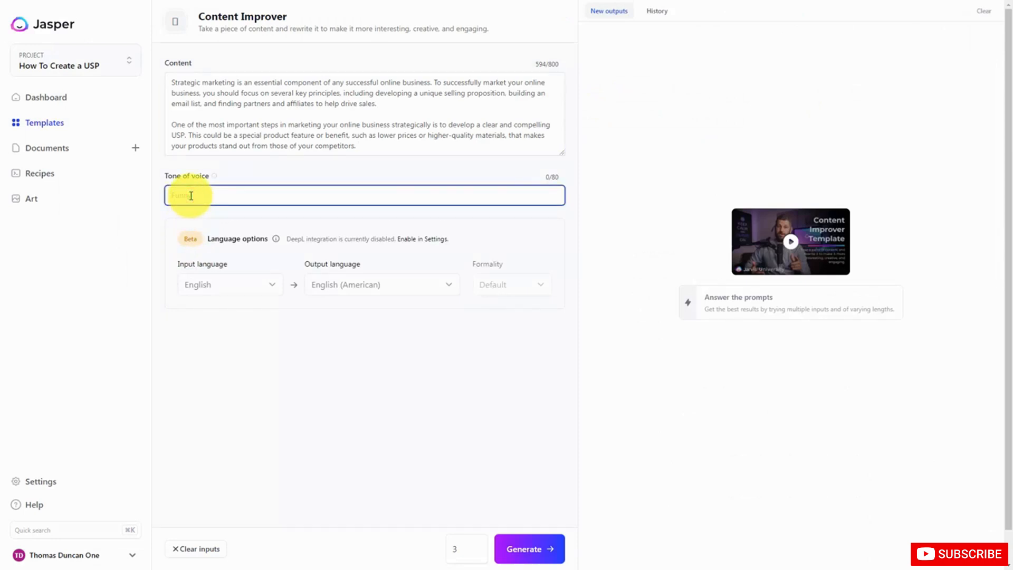
text(Witty)
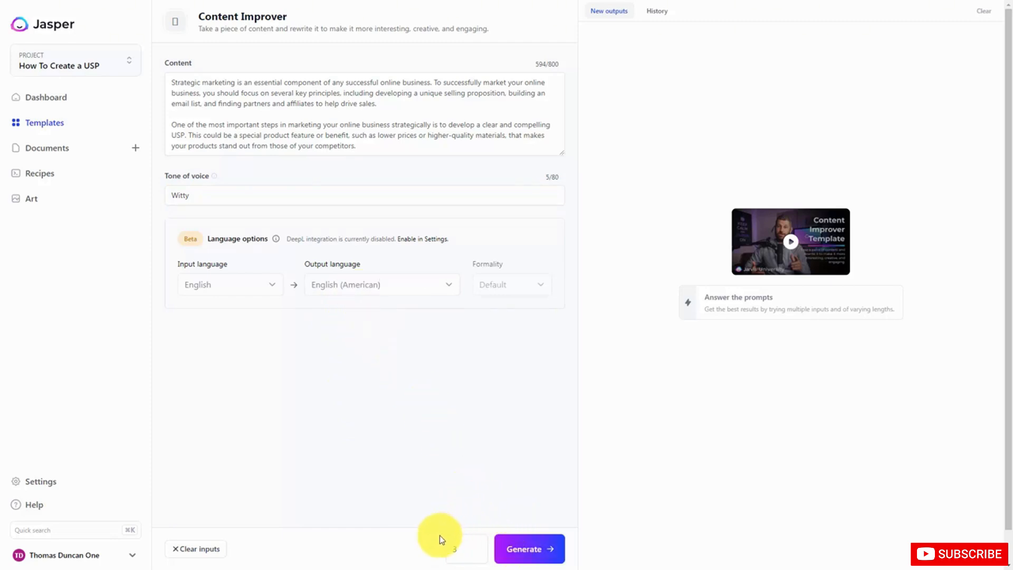
click(517, 550)
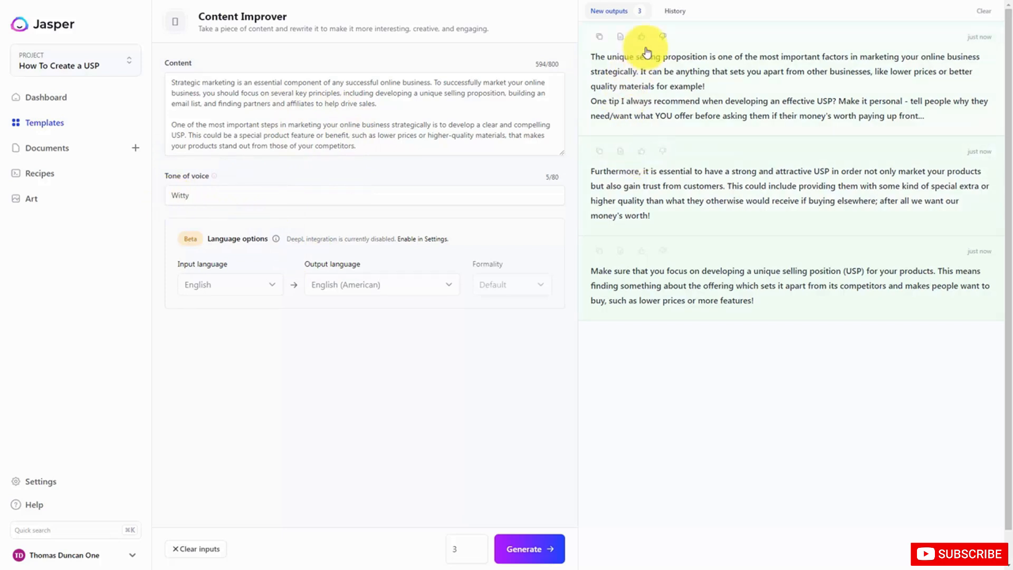
- Rate the first Content Improver output as good and the second and third as bad, and open the first output in a document
click(644, 43)
click(664, 157)
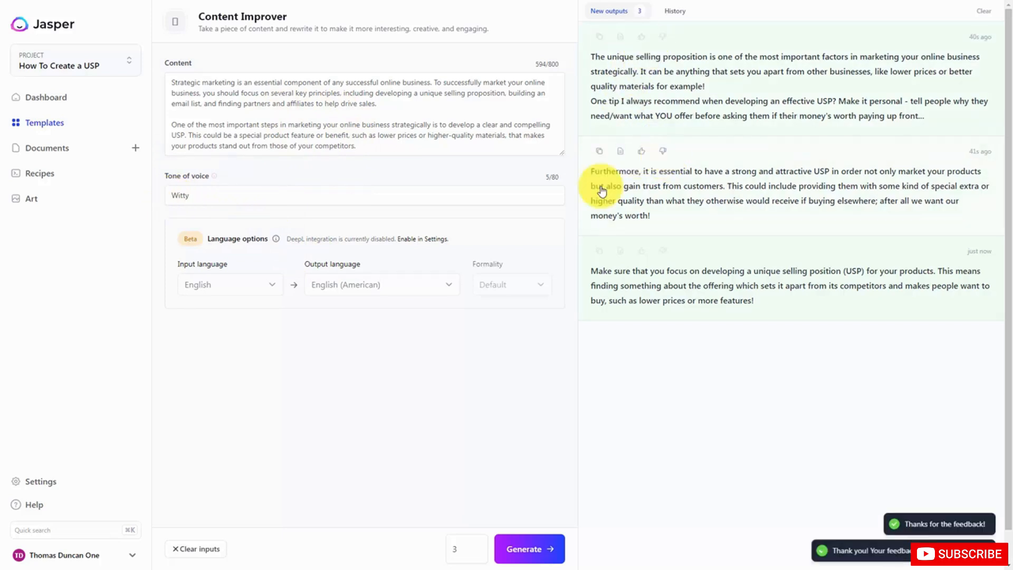
click(665, 252)
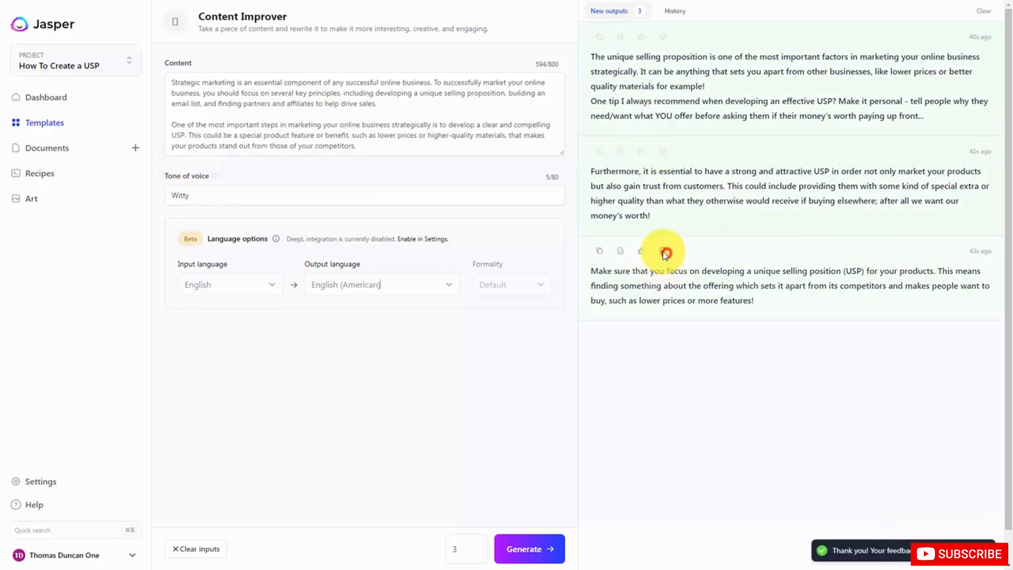
click(619, 38)
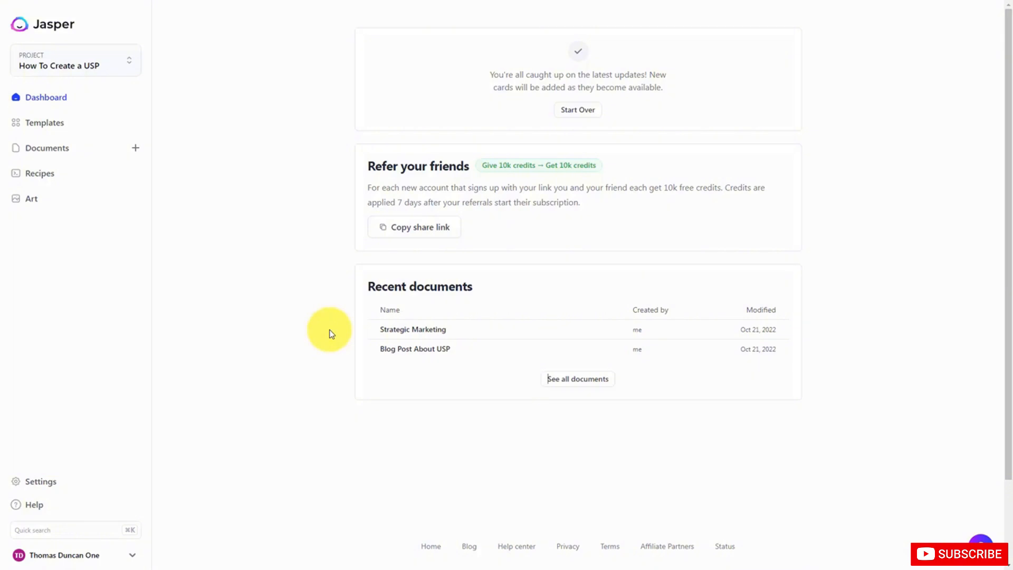
- Filter the templates to the Ads category and open the Tone Detector template
click(62, 130)
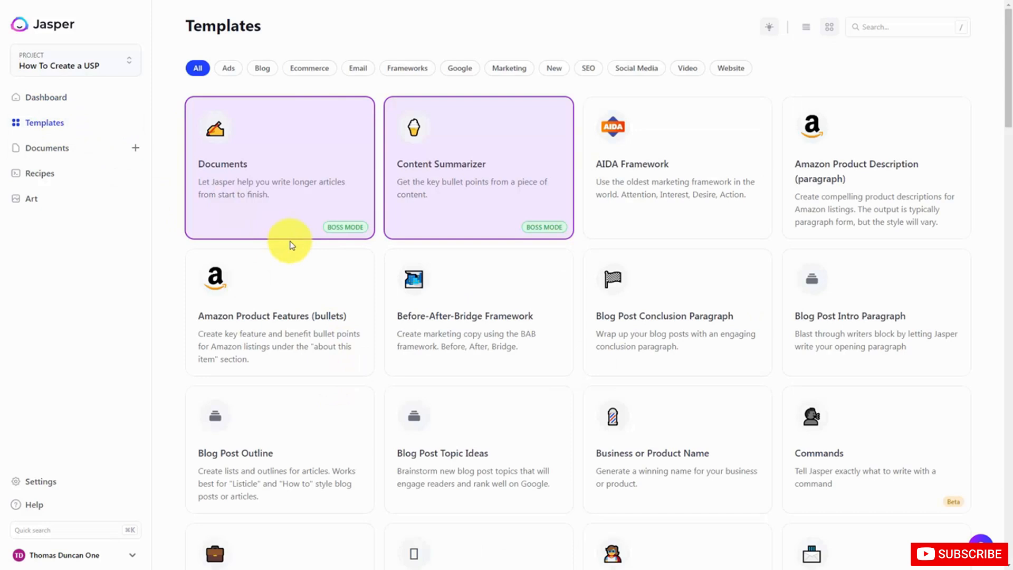
click(228, 70)
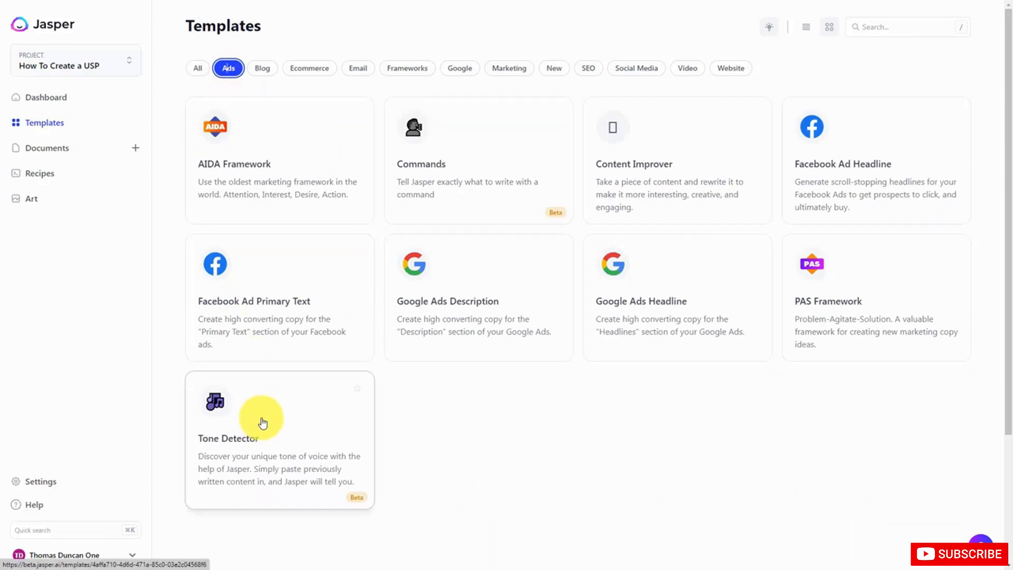
click(265, 420)
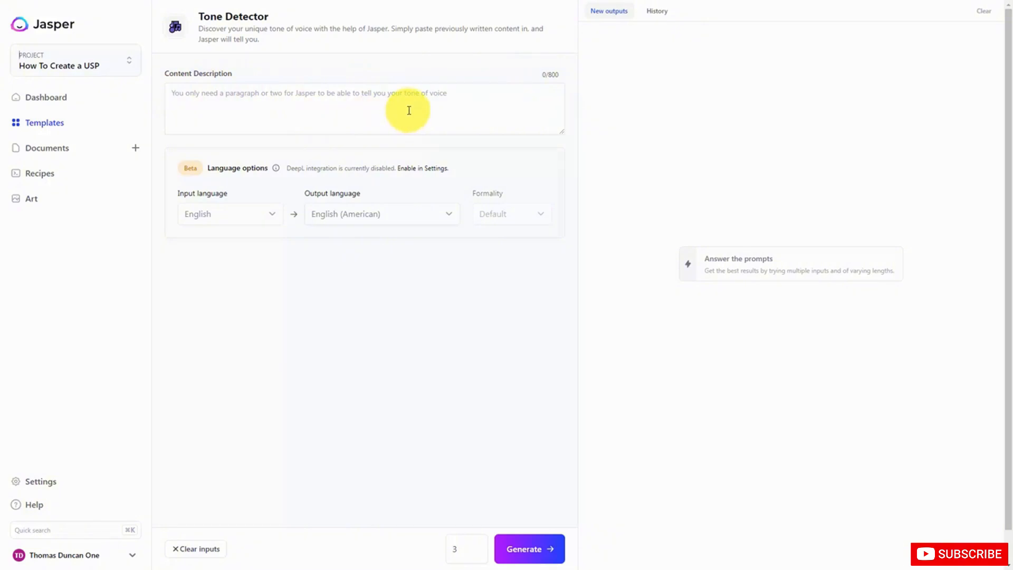
- Fill the Tone Detector's content description with the first improved USP output and the Word playbook paragraph on lowering costs, and generate 3 outputs
key(alt+Tab)
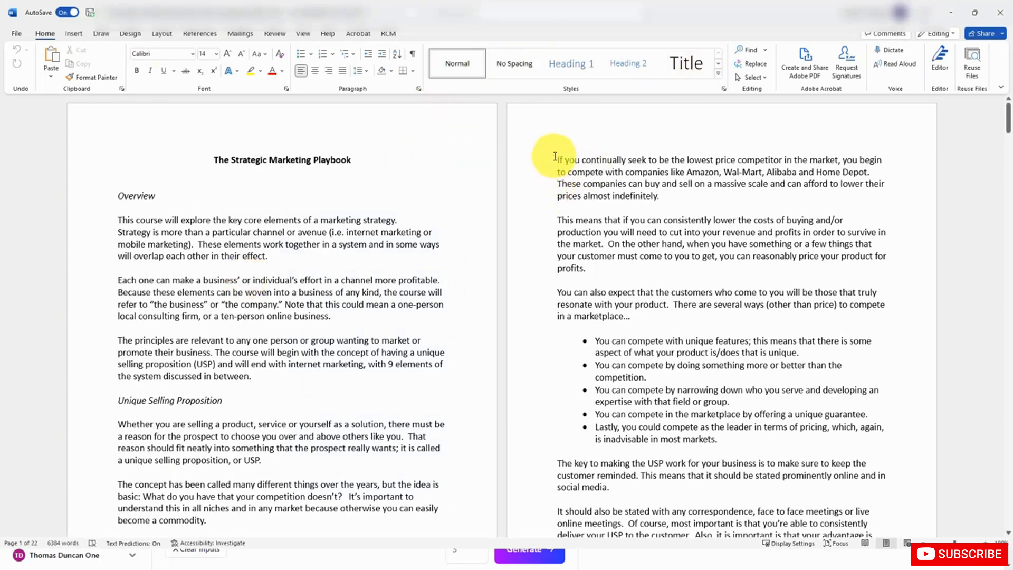
drag(555, 157, 613, 255)
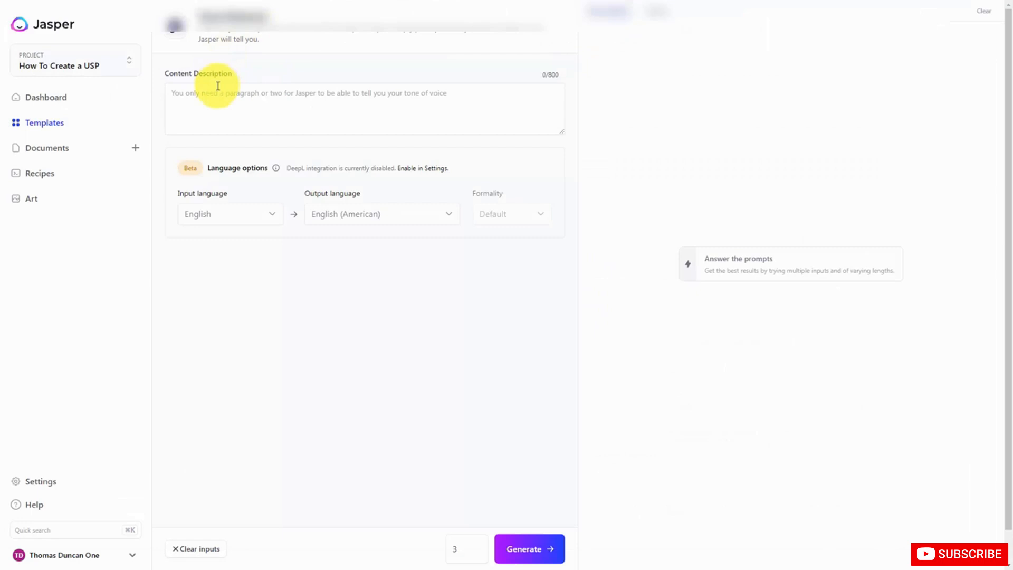
click(216, 87)
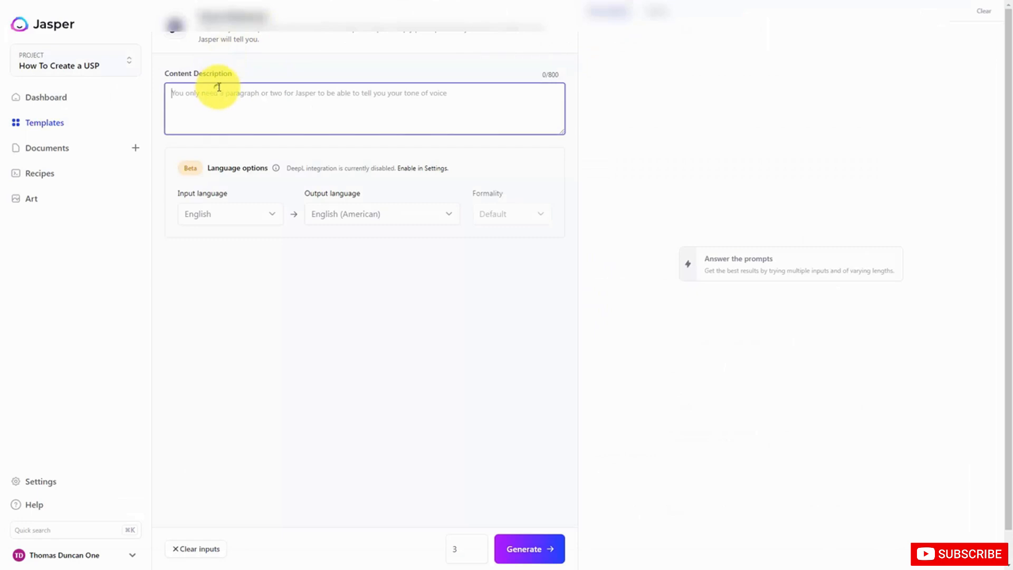
key(ctrl+v)
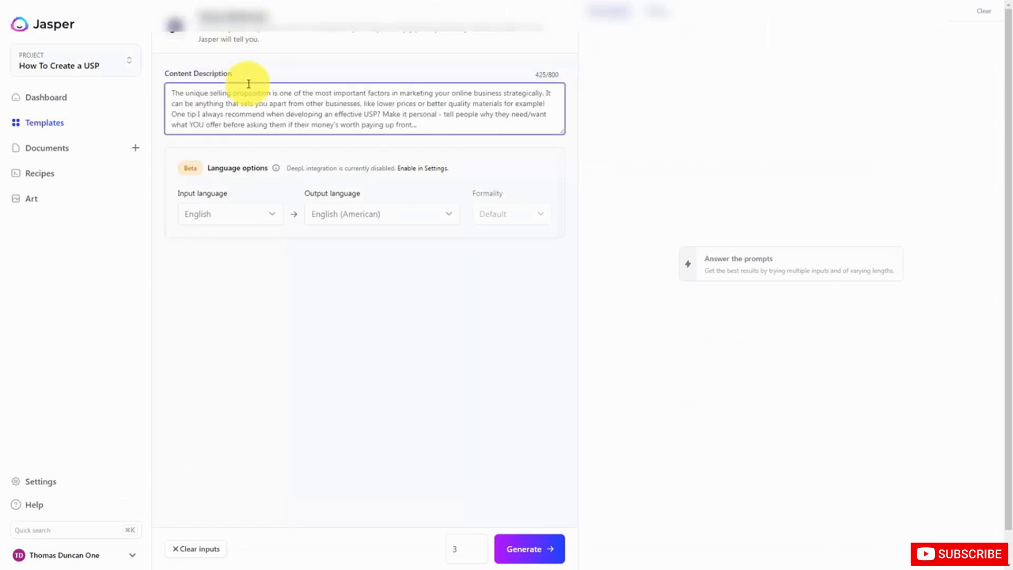
key(ctrl+v)
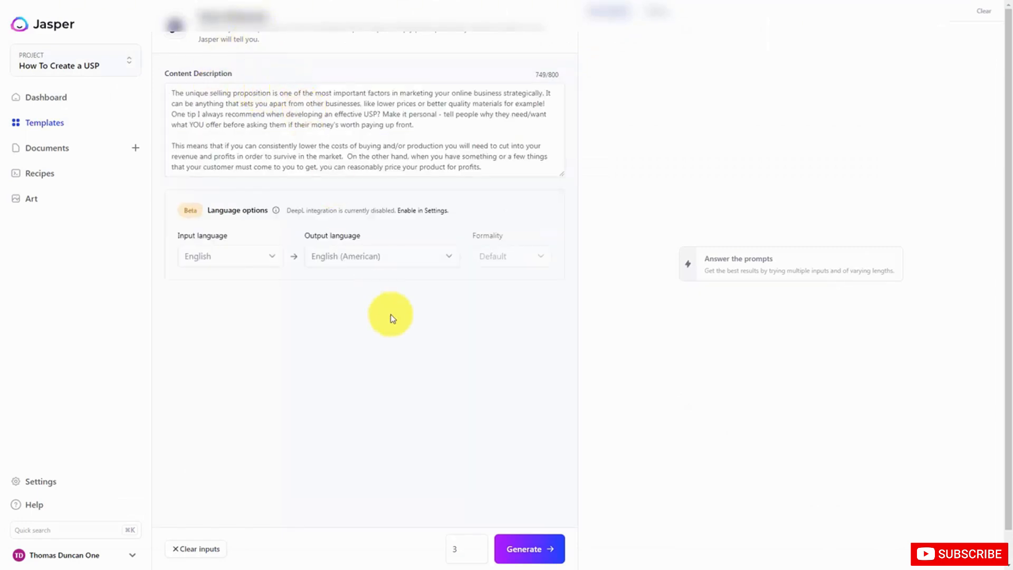
click(520, 548)
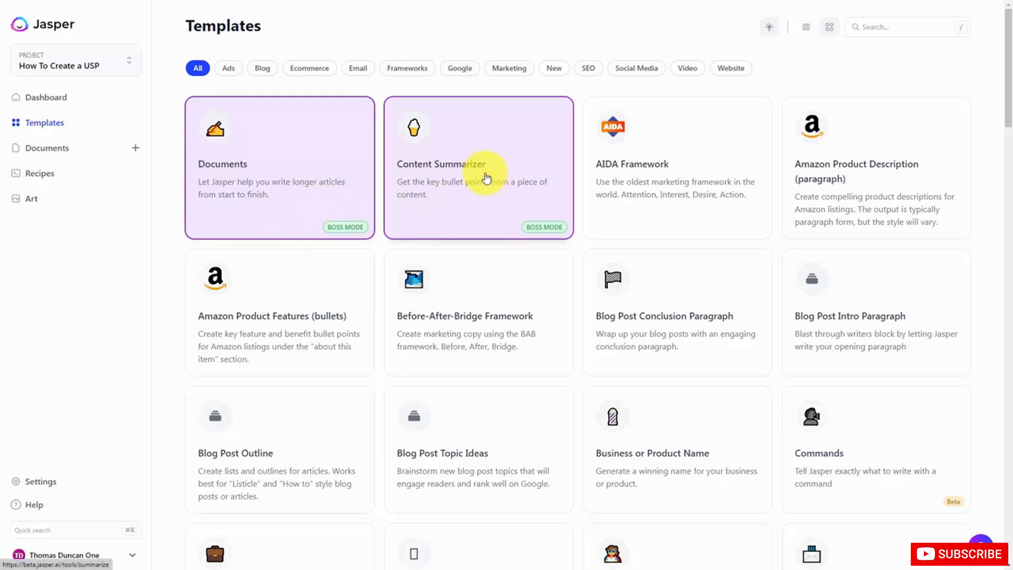
- Look into the Content Summarizer, filter the templates to the Blog category, and open Text Summarizer
click(433, 187)
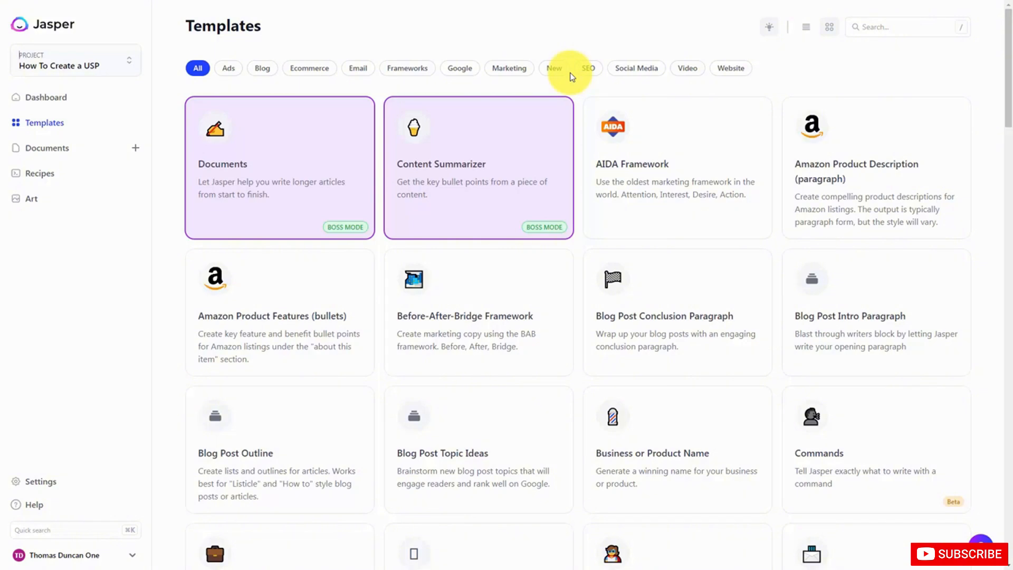
click(267, 68)
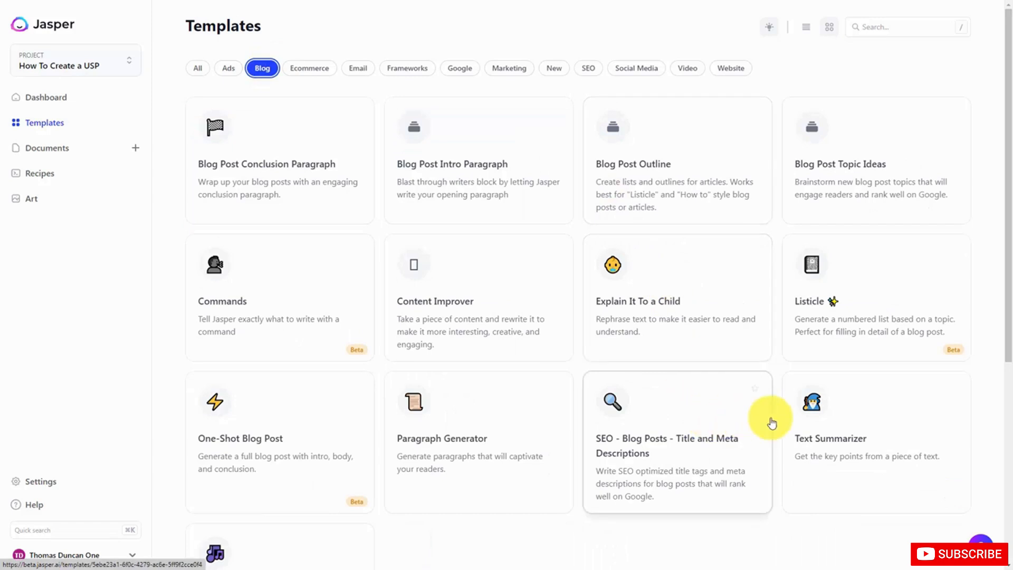
click(816, 407)
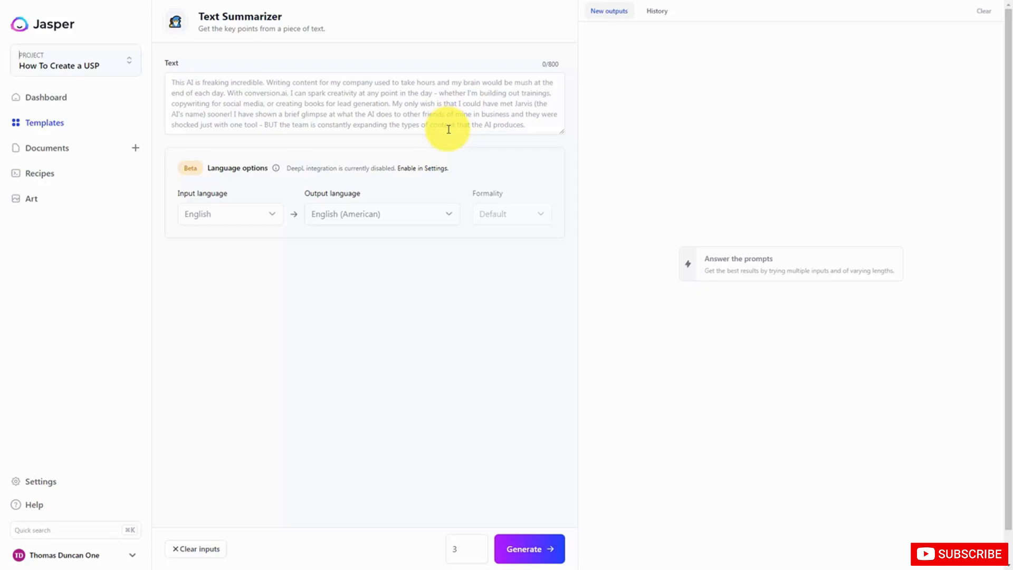
- Copy the two Word playbook paragraphs on raising the average transaction and conversion into the Text Summarizer, and generate 1 output
key(alt+Tab)
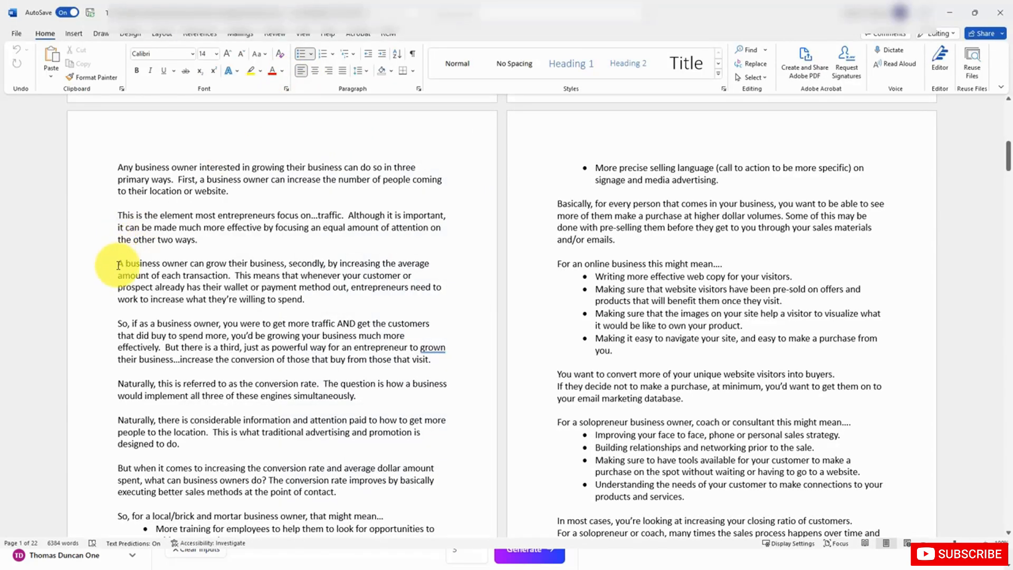
drag(118, 264, 432, 359)
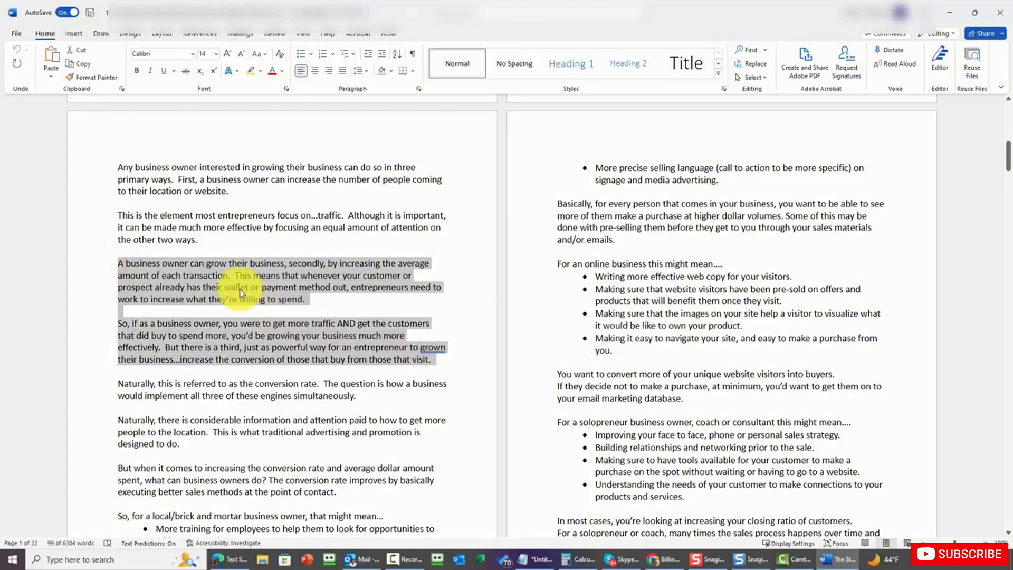
right_click(257, 284)
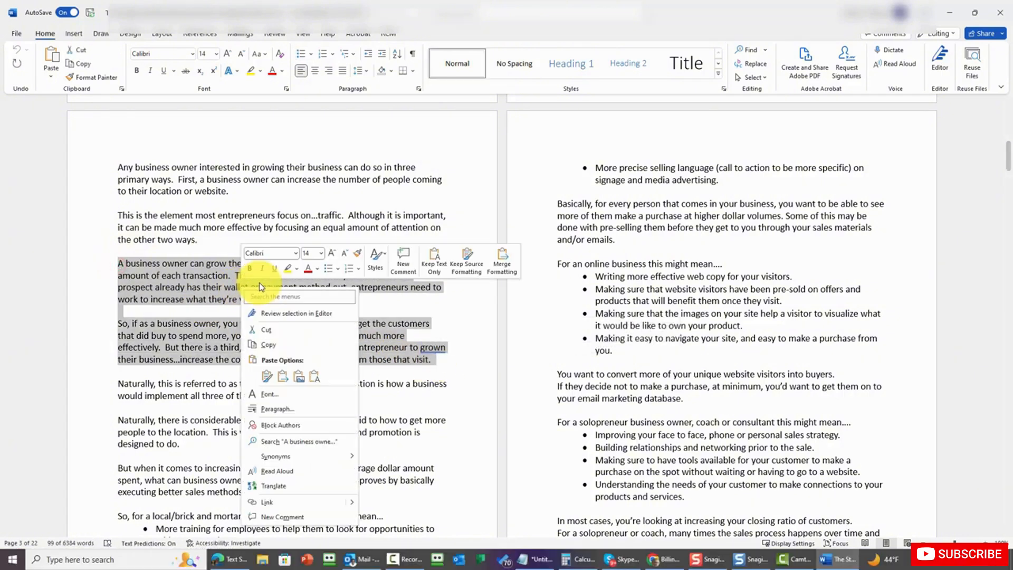
click(274, 342)
key(alt+Tab)
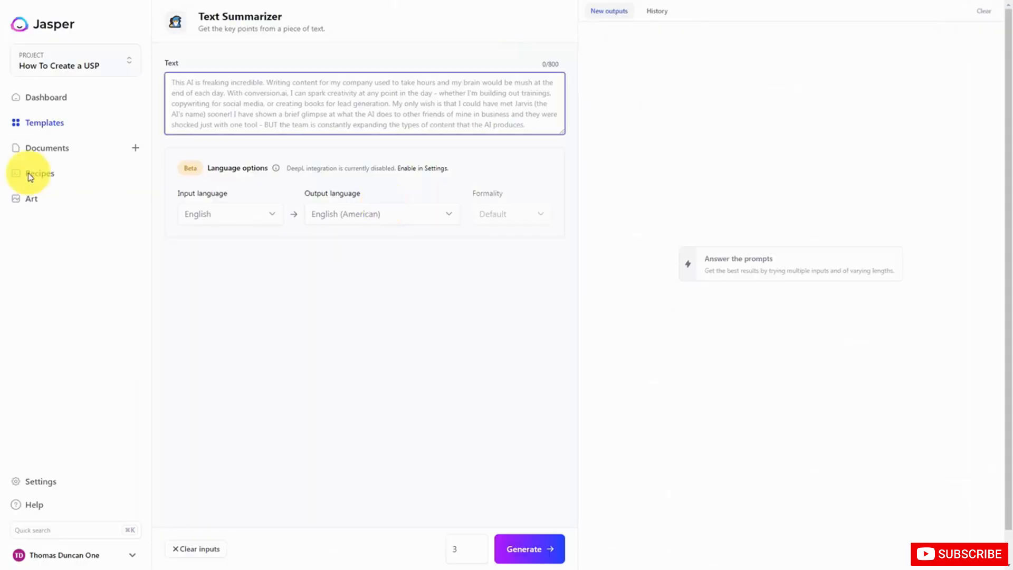
key(ctrl+v)
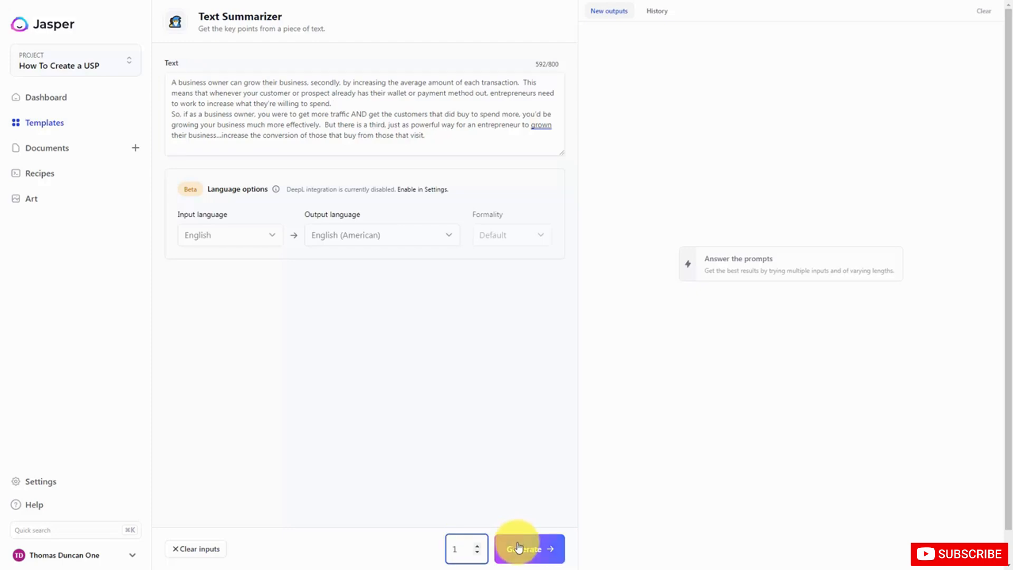
click(517, 542)
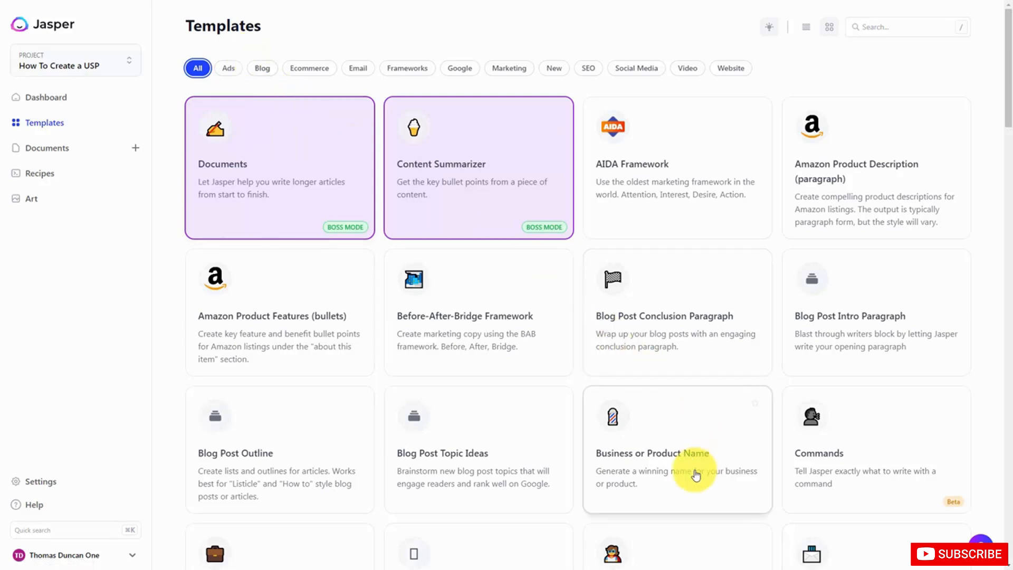
- Generate 5 Business or Product Name outputs for the video tutorials course, and regenerate with the marketing, $100,000 goal and daily time details added
click(644, 435)
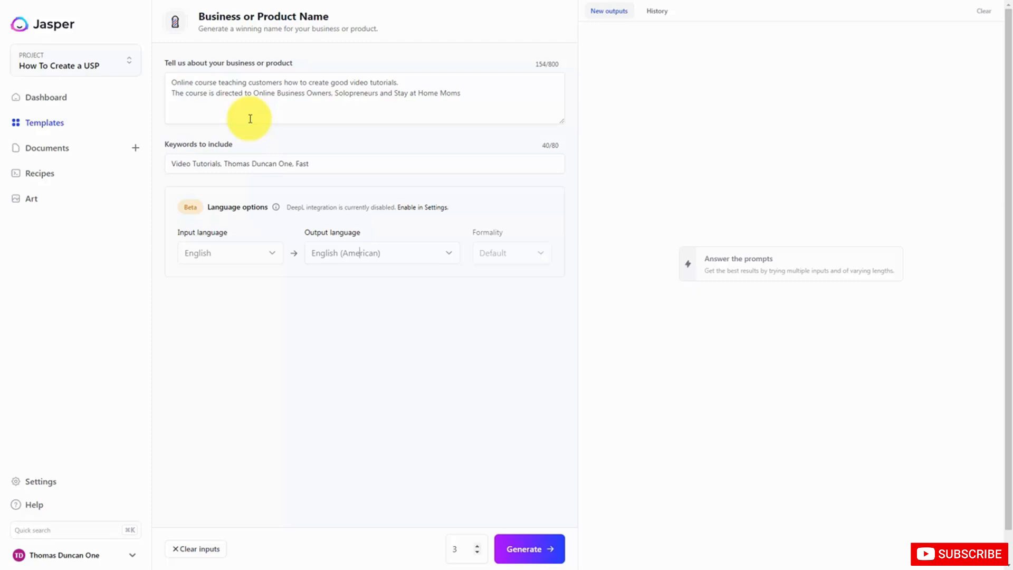
click(459, 549)
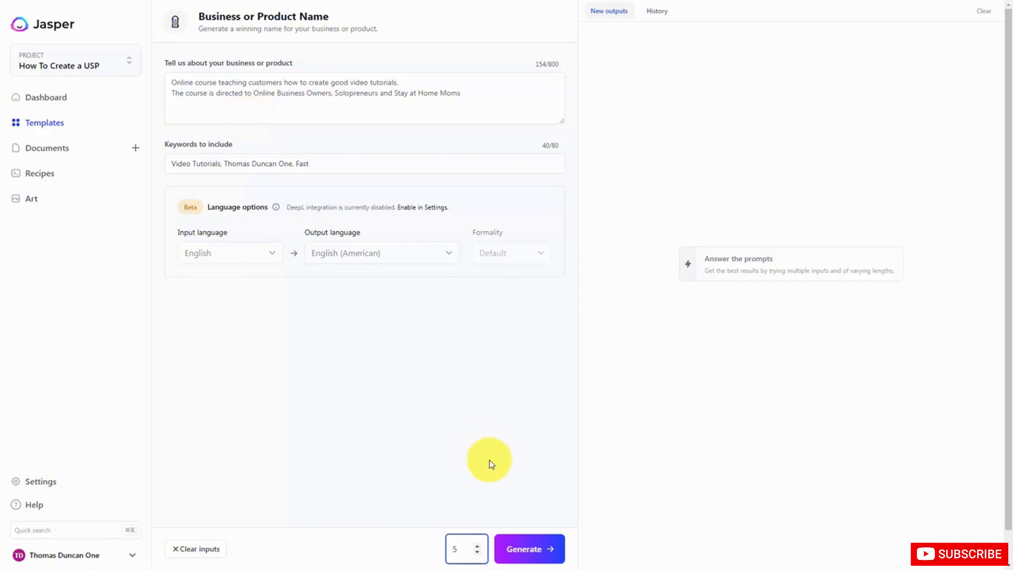
text(5)
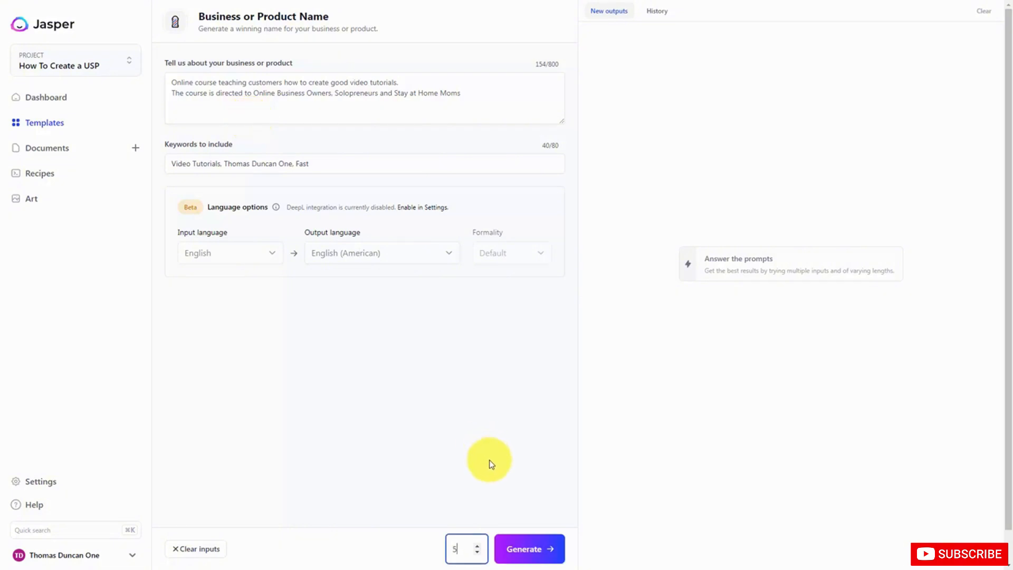
click(519, 549)
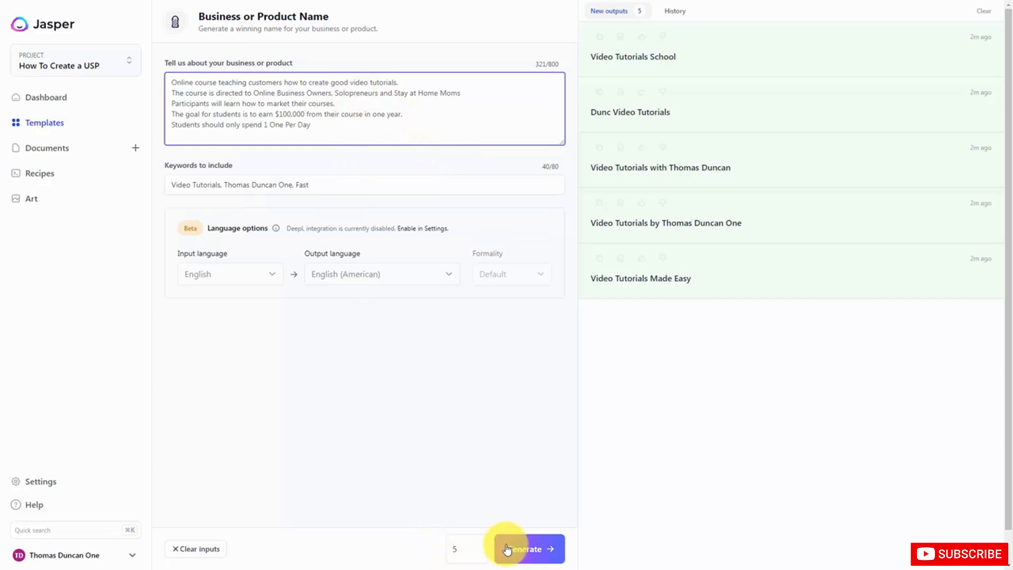
click(512, 548)
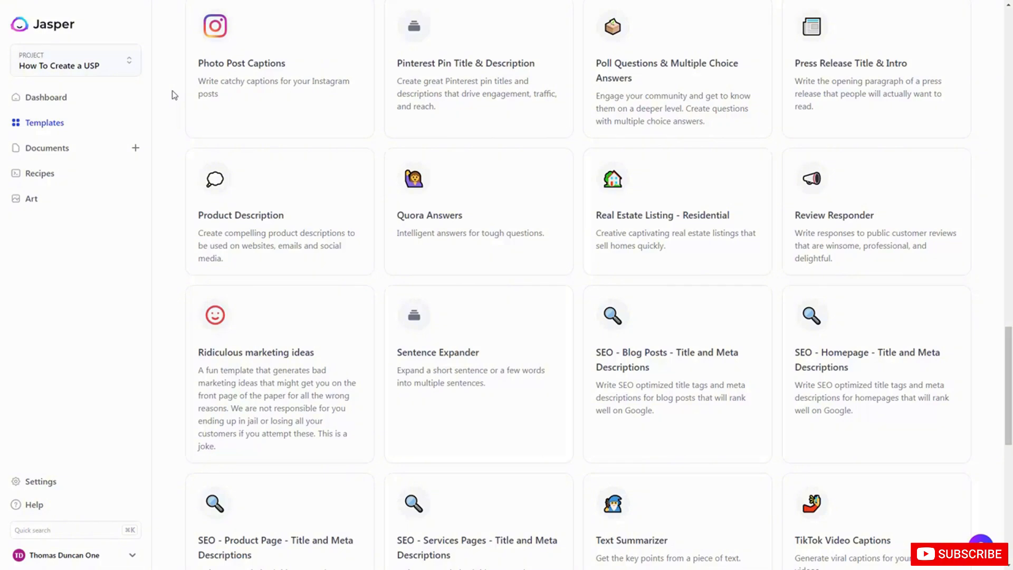
- Generate 5 Quora Answers for "How do you write a Unique Selling Proposition?" including "Price, Value, Sustainable Competitive Advantage" in a "Professional, Witty" tone
click(425, 183)
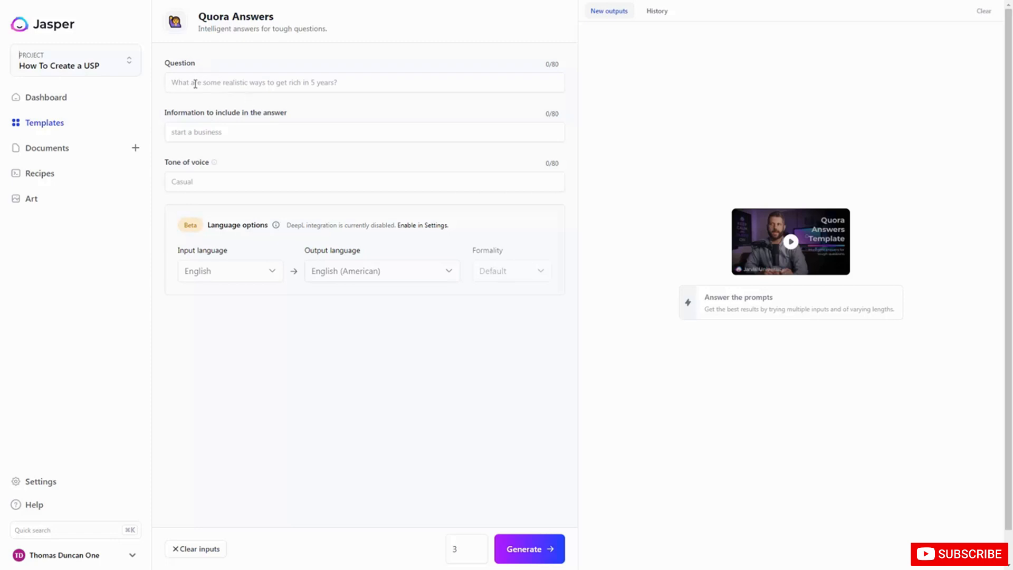
click(349, 87)
key(ctrl+v)
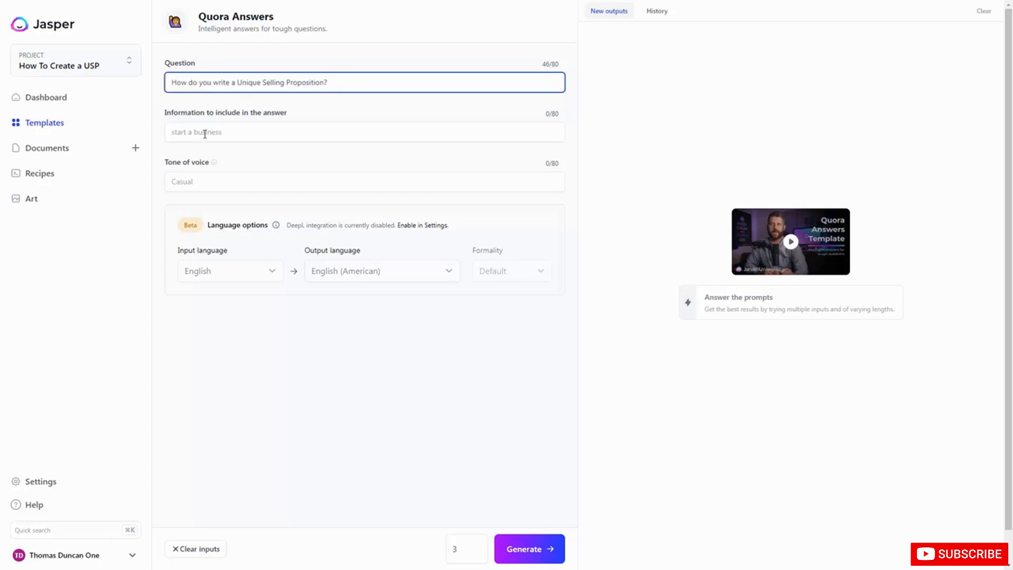
click(205, 134)
key(ctrl+v)
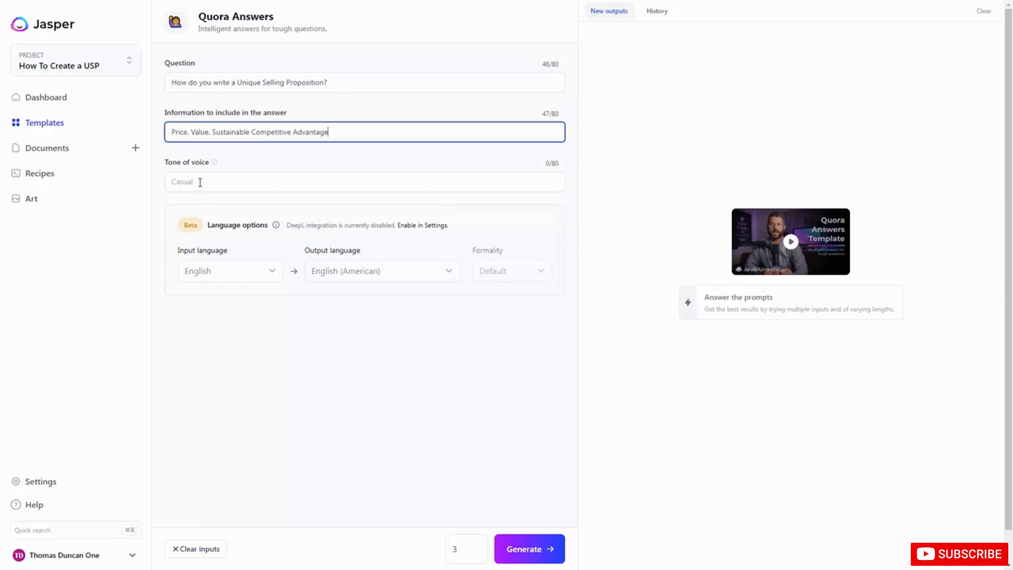
click(200, 182)
key(ctrl+v)
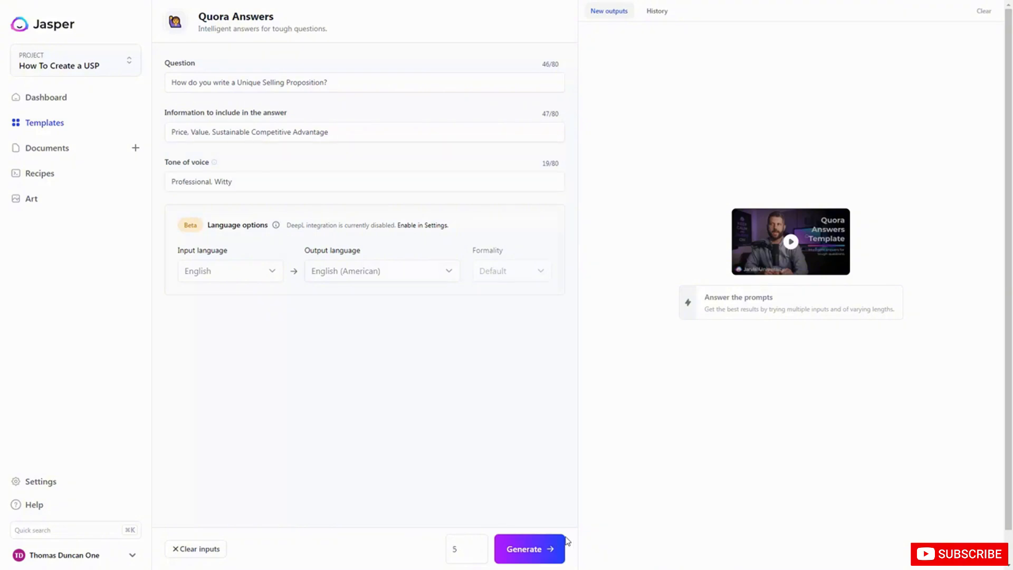
click(529, 549)
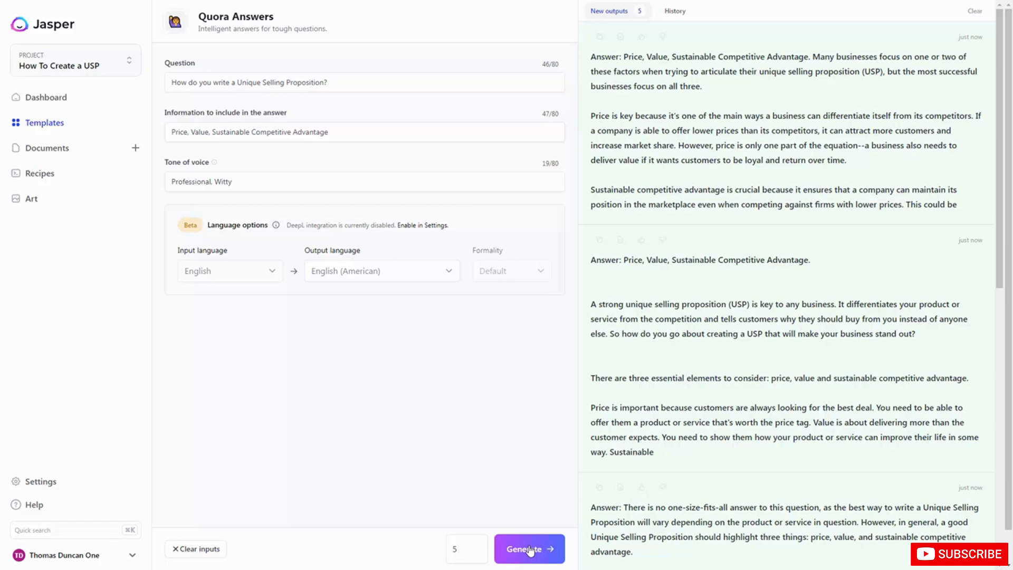
- Review the Quora answers, rating the second one as bad and the third as good
click(663, 241)
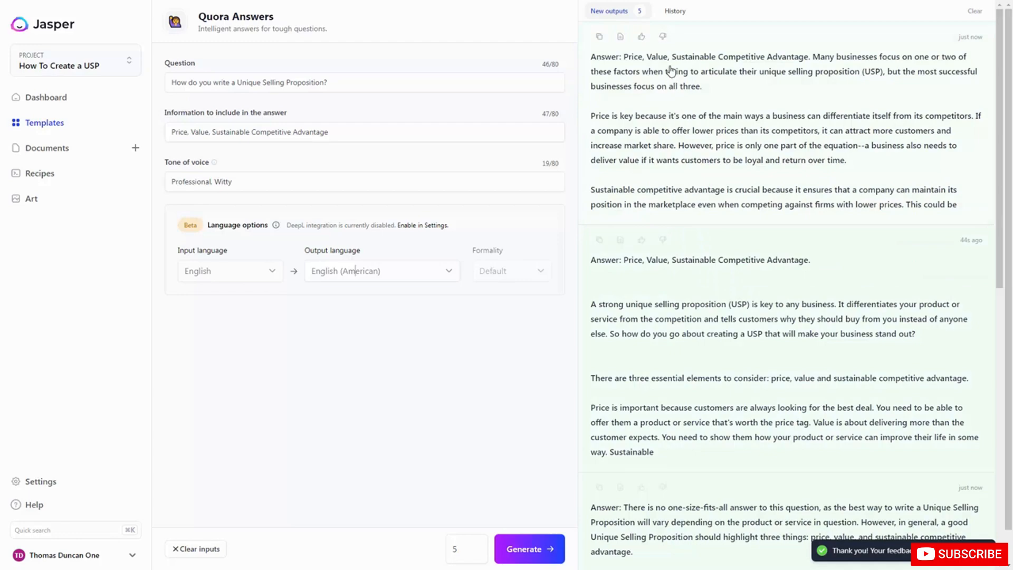
scroll(740, 225, down, 3)
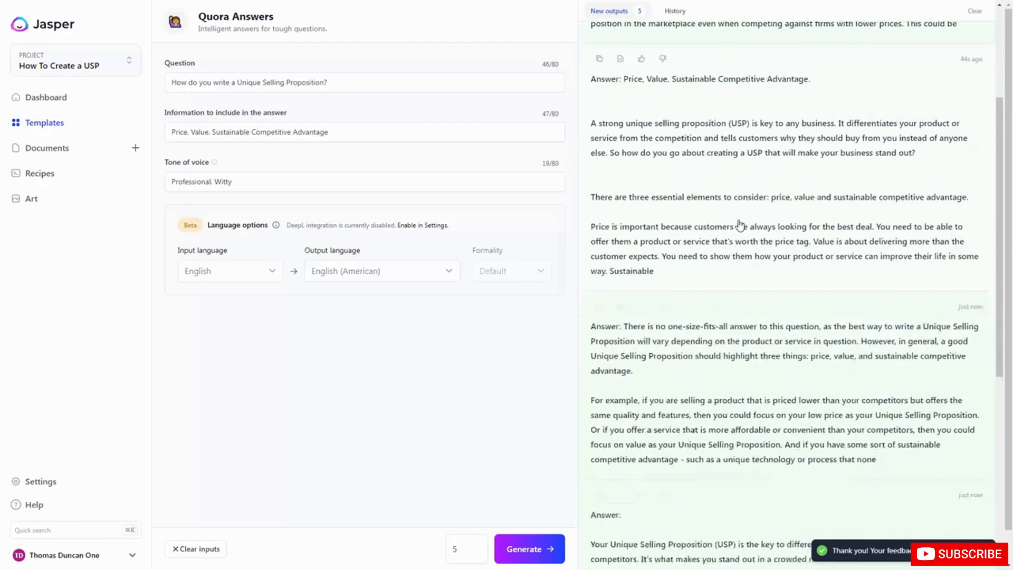
scroll(740, 229, down, 5)
scroll(740, 232, up, 5)
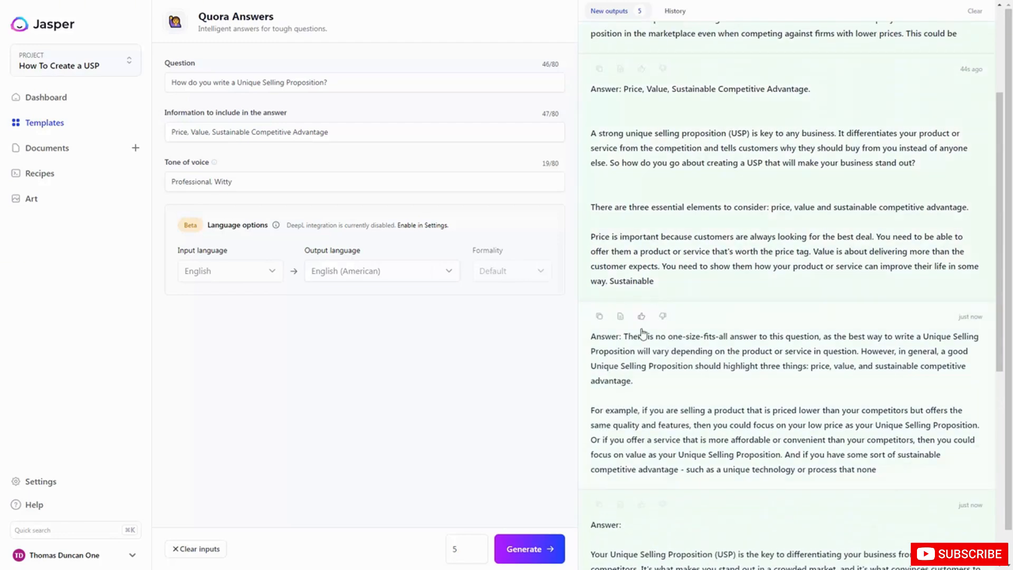
click(642, 316)
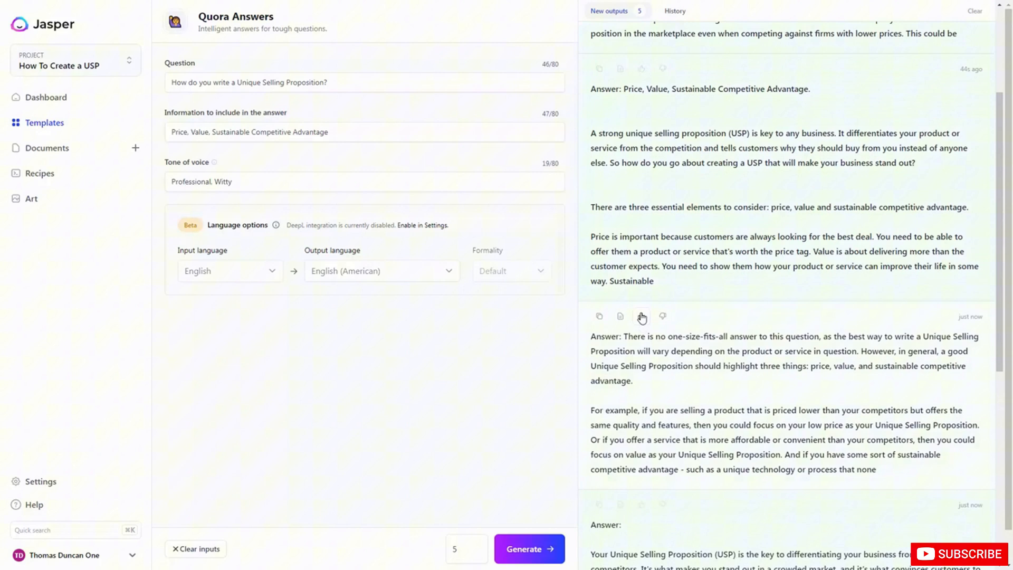
- Copy the third Quora answer, the one calling for no one-size-fits-all approach
click(600, 317)
- Generate 1 Personal Bio from the creator's education, family and book details in a Professional tone and Third Person point of view
scroll(689, 336, down, 8)
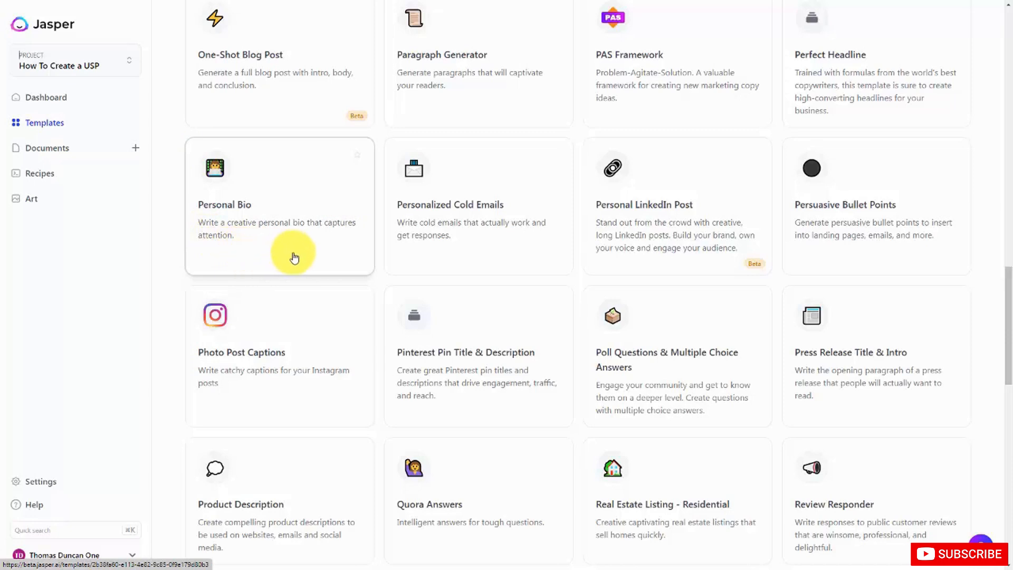
click(262, 181)
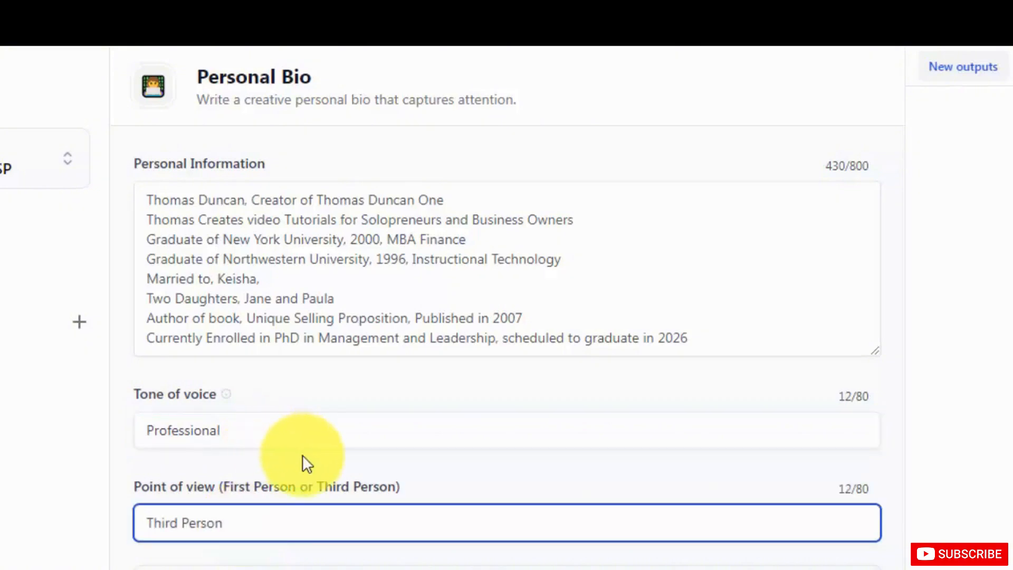
scroll(302, 454, down, 1)
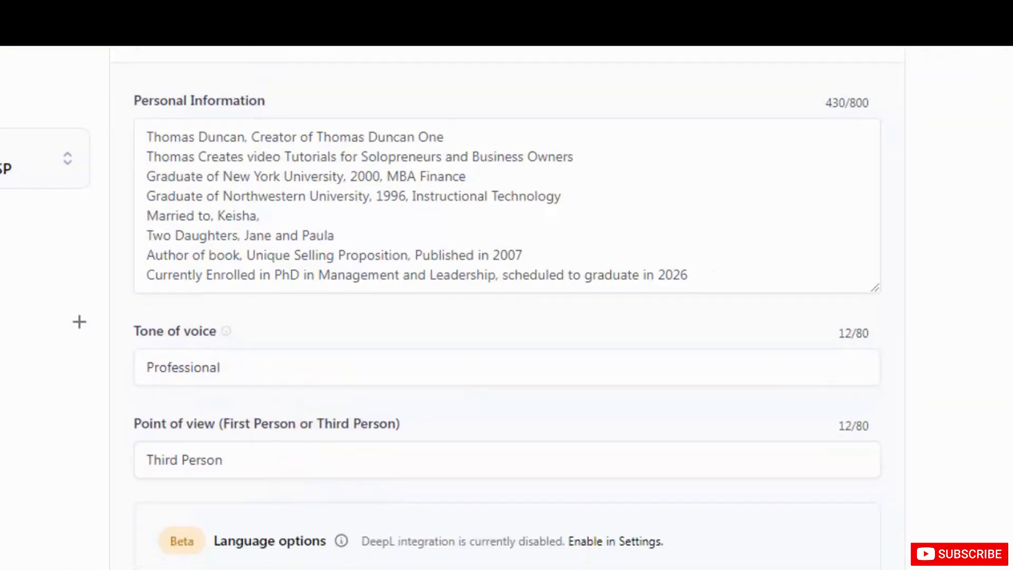
scroll(507, 316, up, 1)
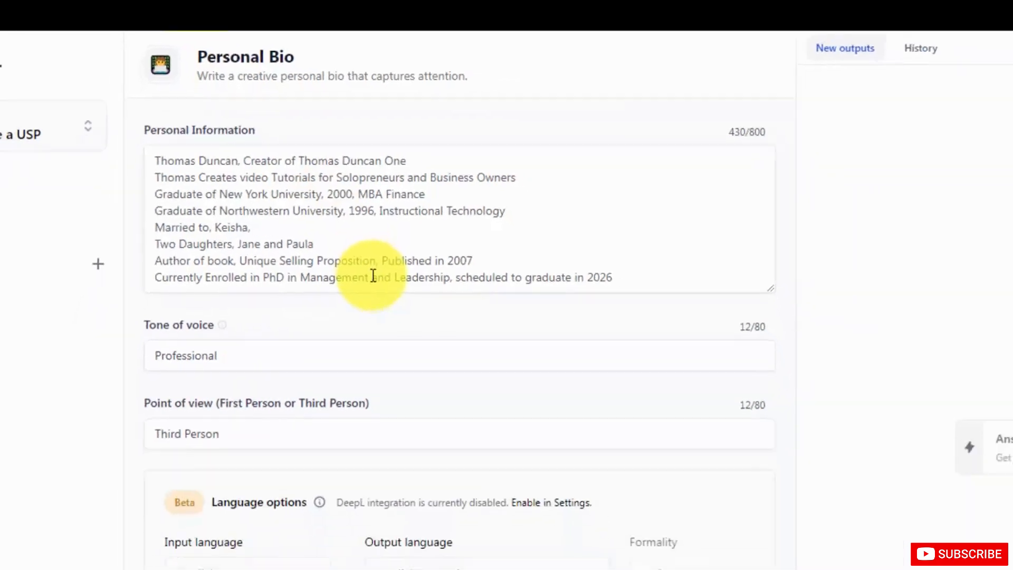
scroll(310, 162, down, 1)
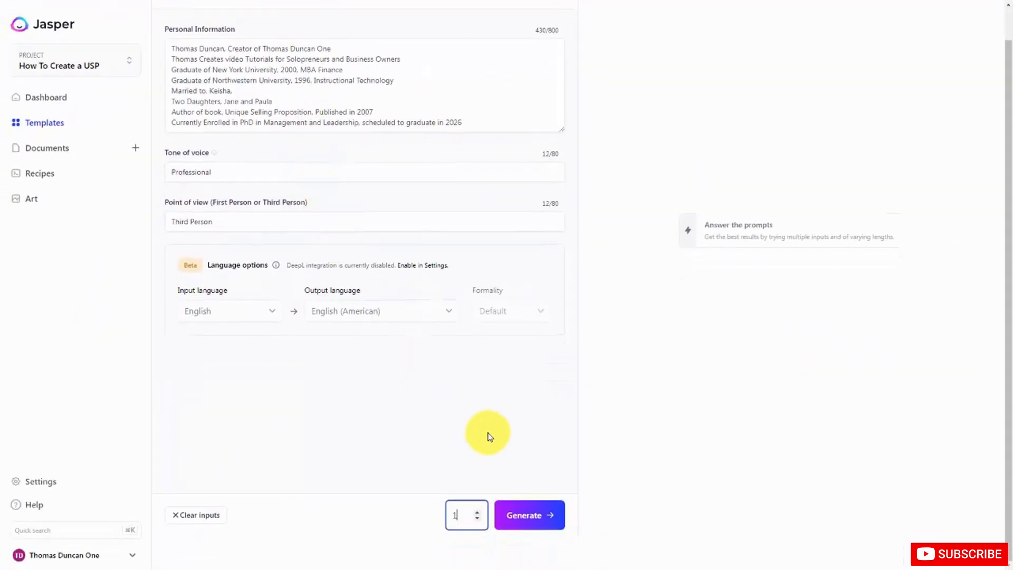
click(516, 518)
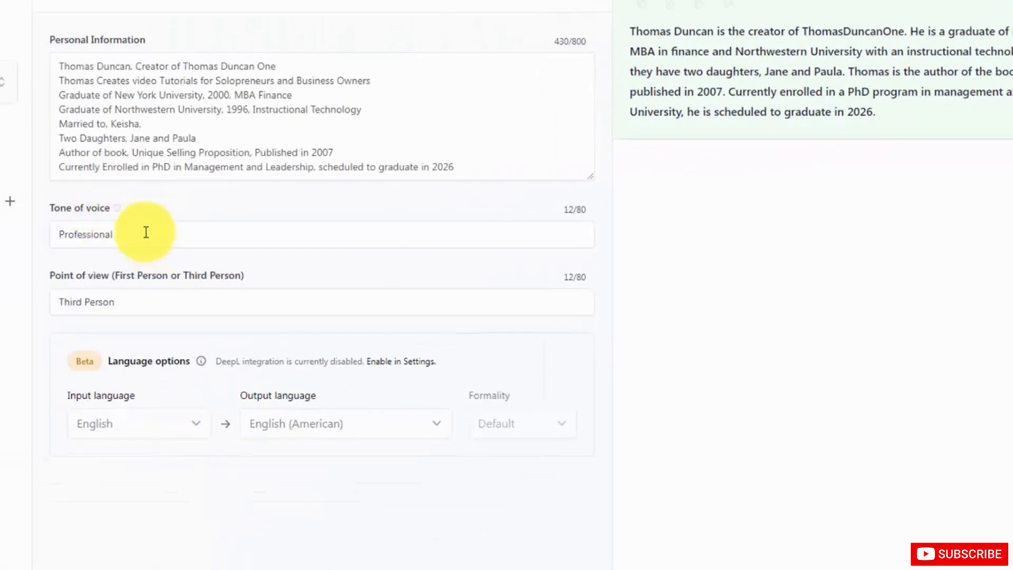
- Change the bio's tone of voice to "Witty, Tony Romo" and generate 3 new outputs
triple_click(145, 232)
text(Witty)
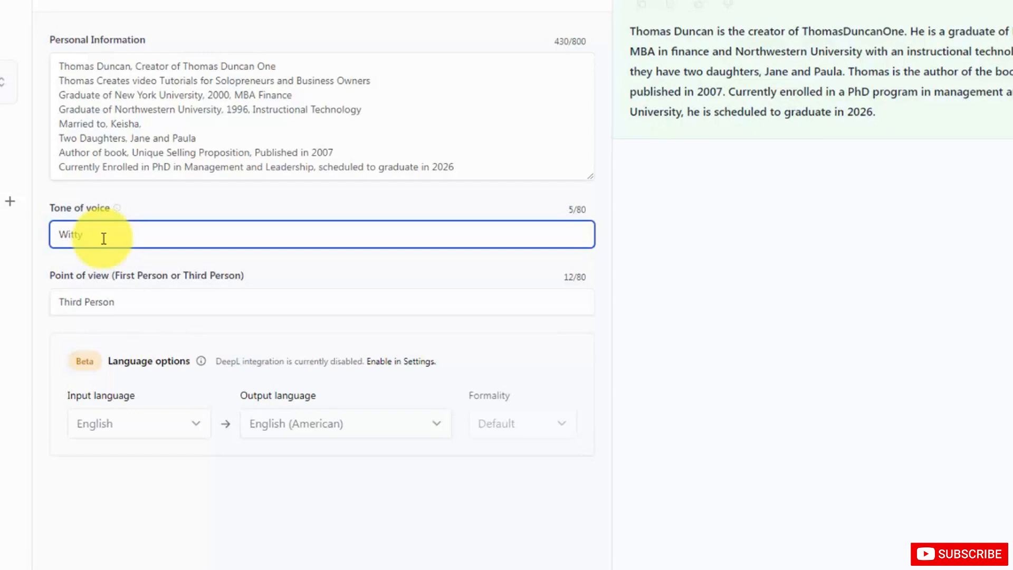
text(, Tony Romo)
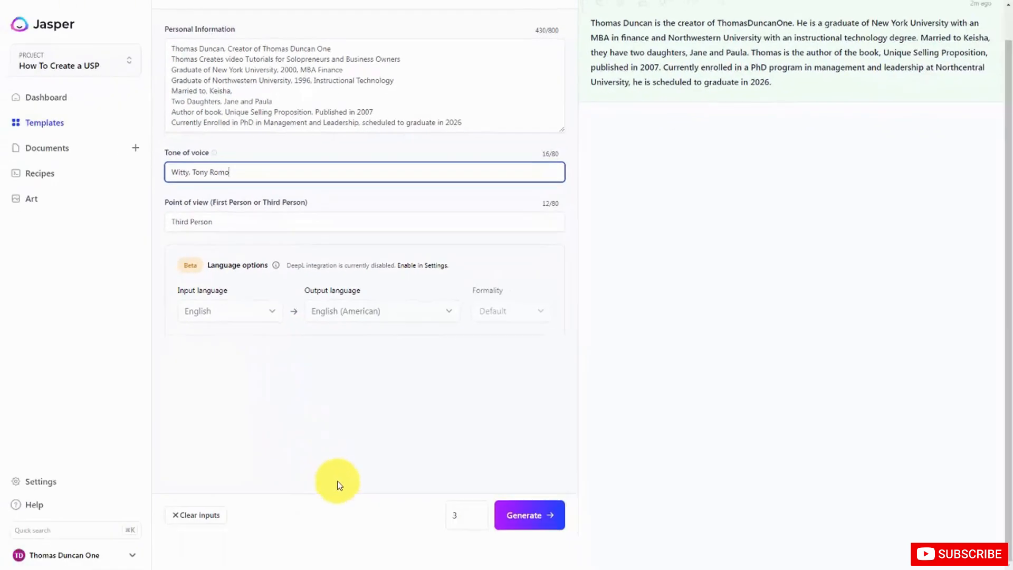
click(517, 518)
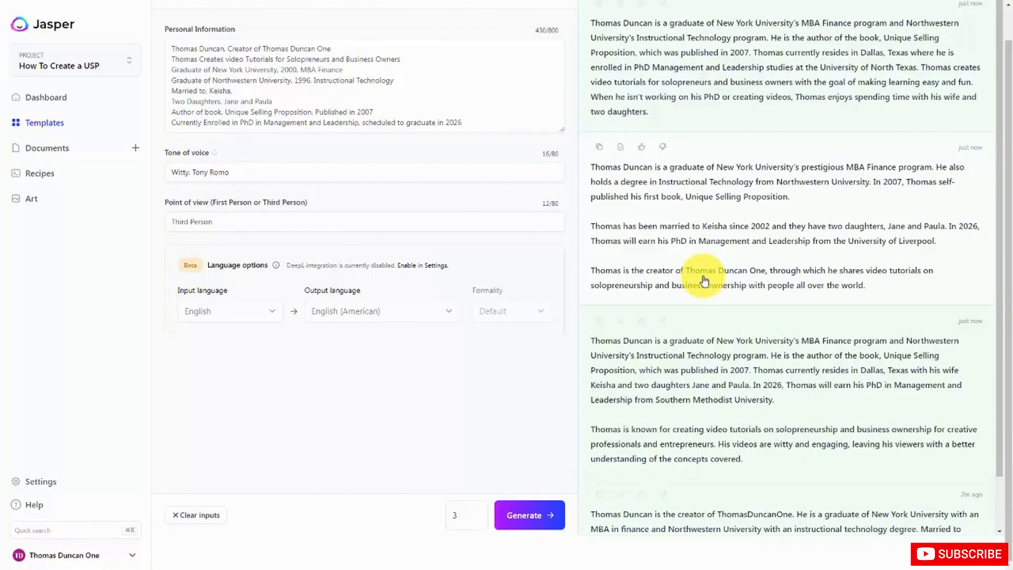
scroll(704, 280, down, 1)
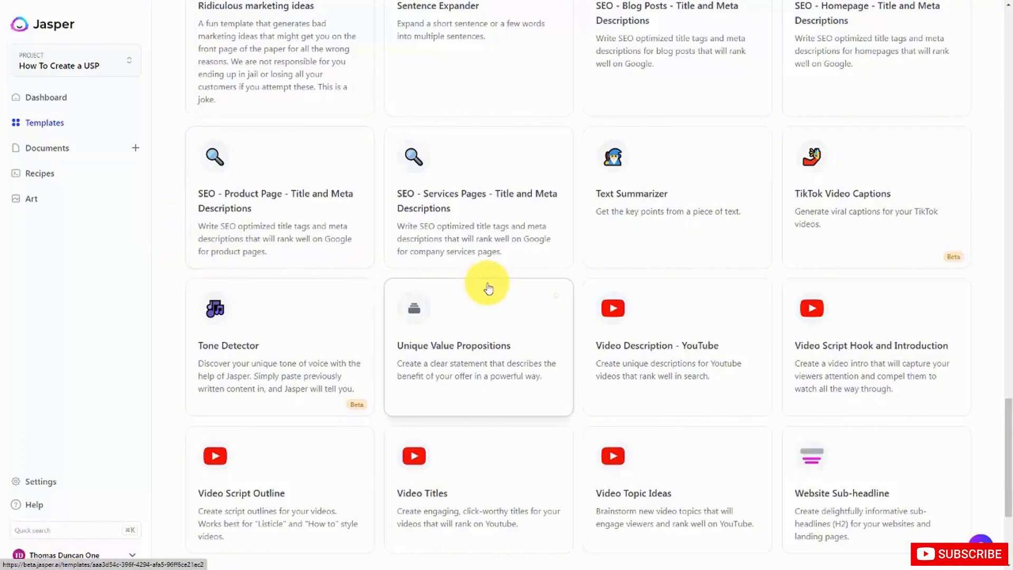
- Generate 5 Unique Value Propositions for the online membership site with 7 one-hour lessons in a Helpful tone
click(444, 320)
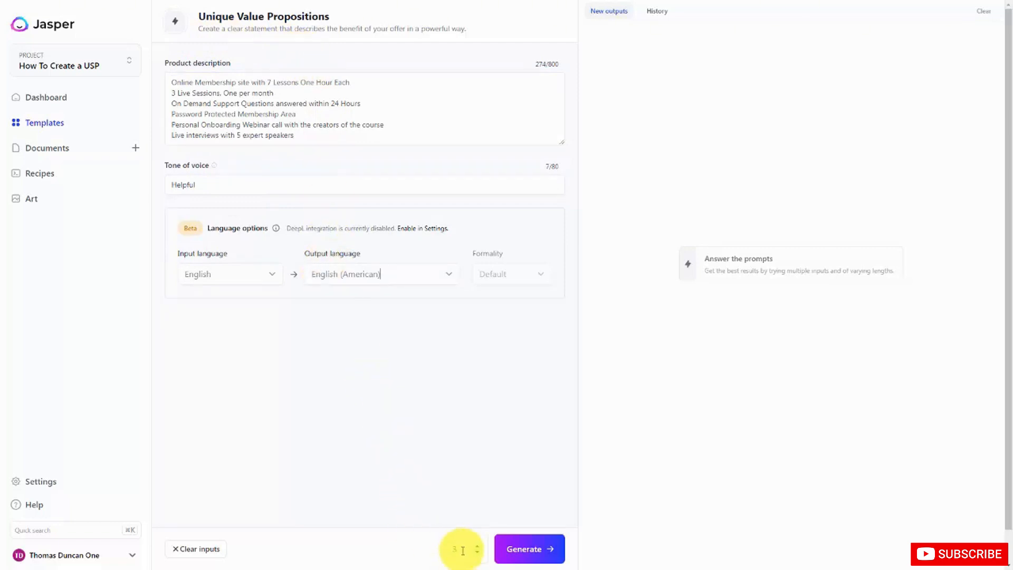
click(464, 552)
text(5)
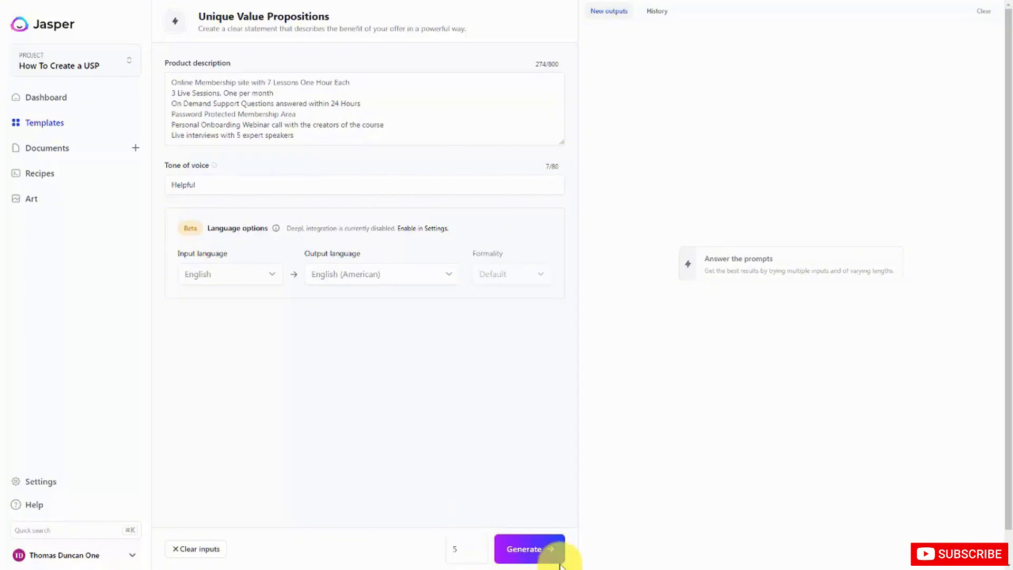
click(523, 550)
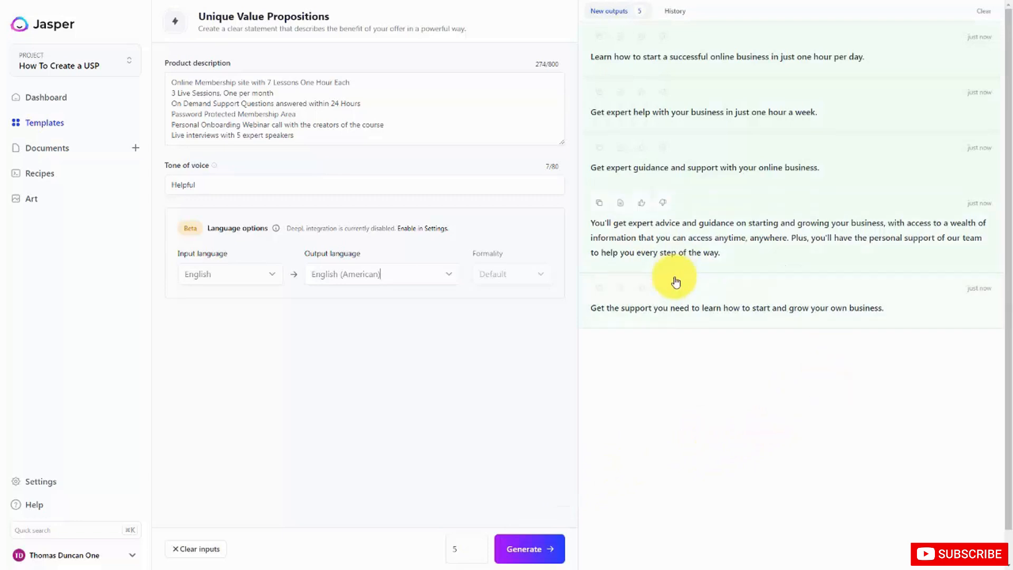
- Rate the second, third and fifth value propositions as bad and the fourth as good, and copy the fourth
click(662, 286)
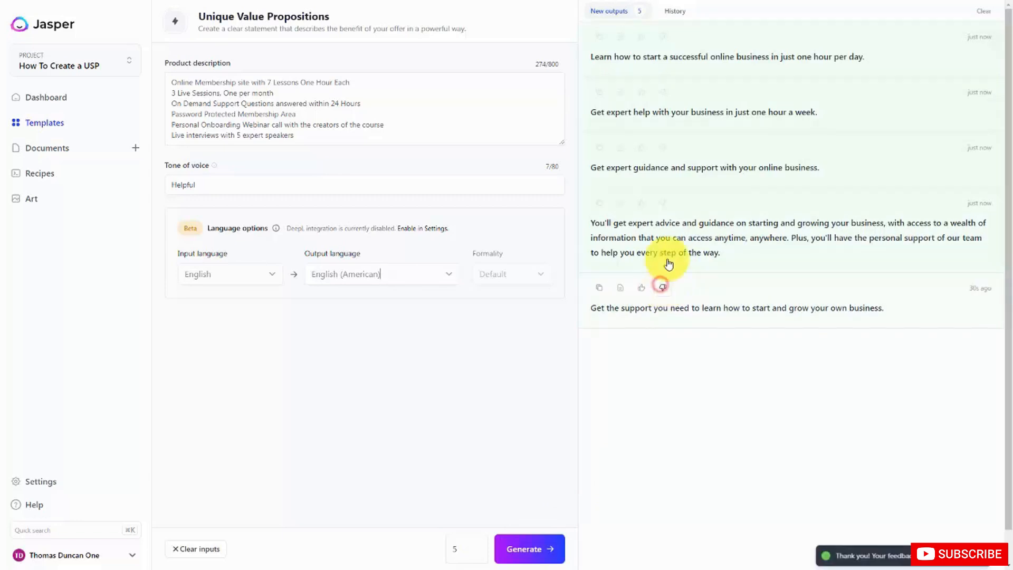
click(663, 147)
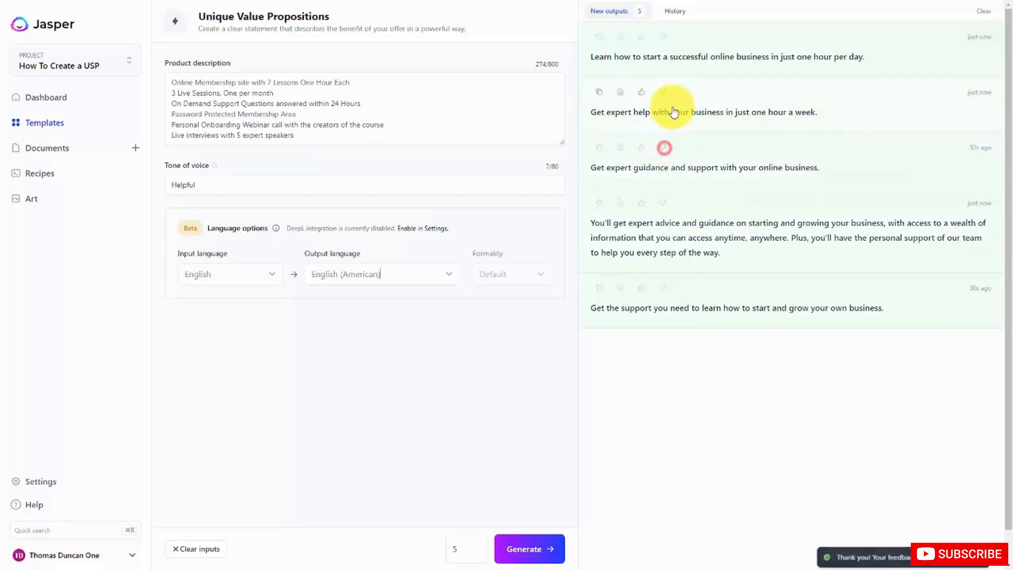
click(663, 92)
click(641, 203)
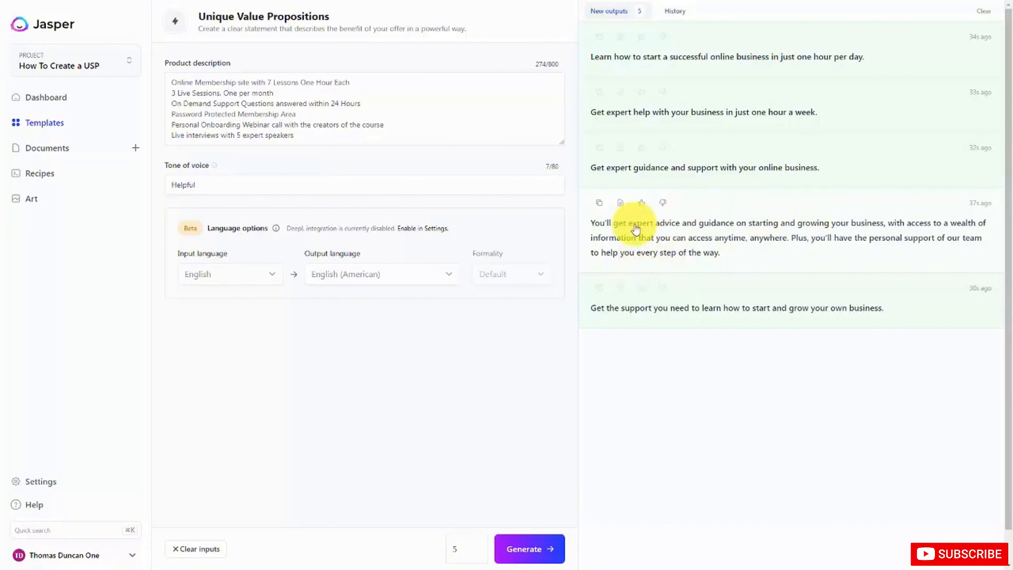
click(599, 203)
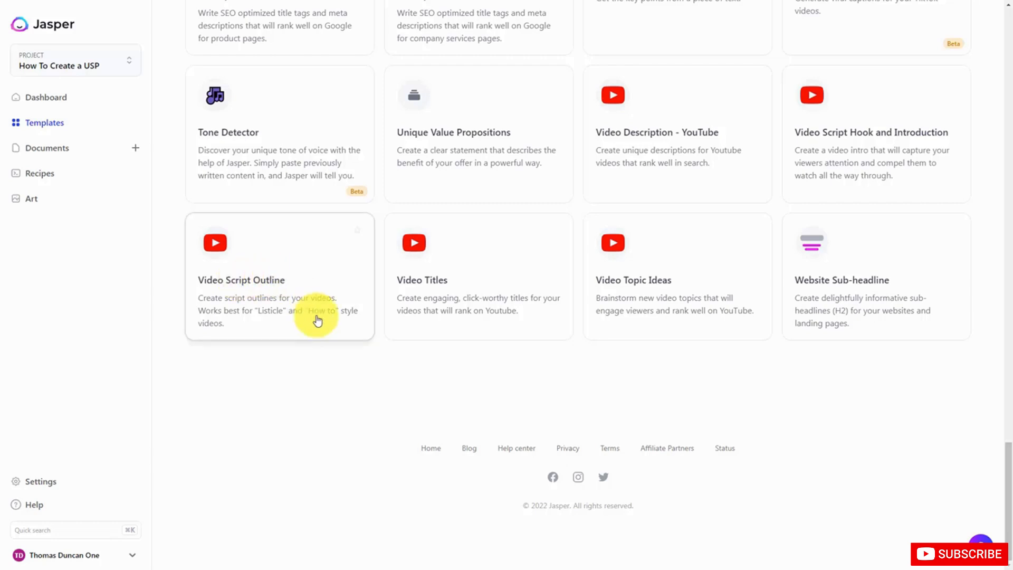
- Generate 5 Video Topic Ideas on "How to Write a Unique Selling Proposition for Your Products" with keyword "Unique Selling Proposition" and tone Helpful
click(633, 244)
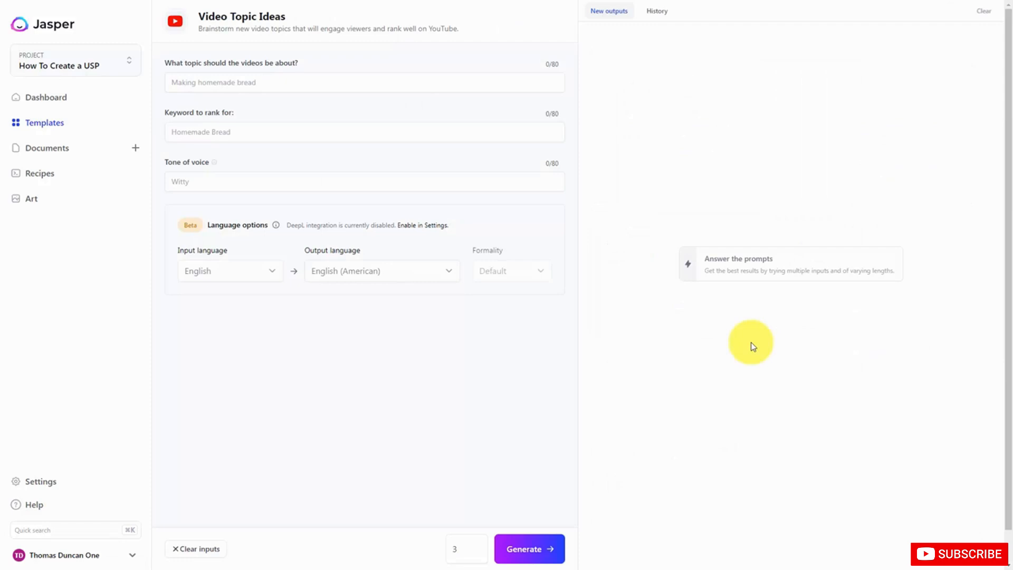
click(282, 85)
key(ctrl+v)
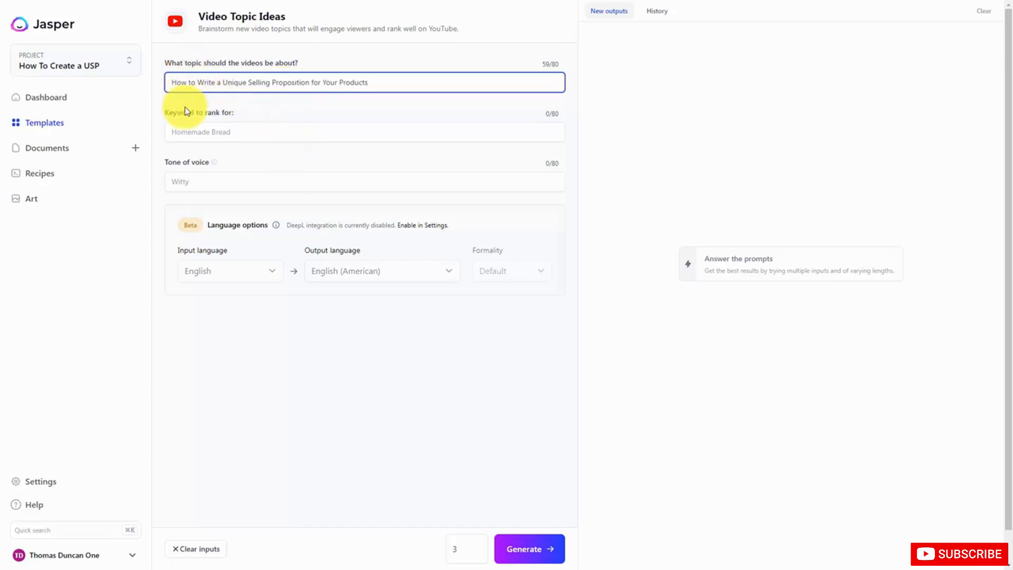
click(279, 131)
key(ctrl+v)
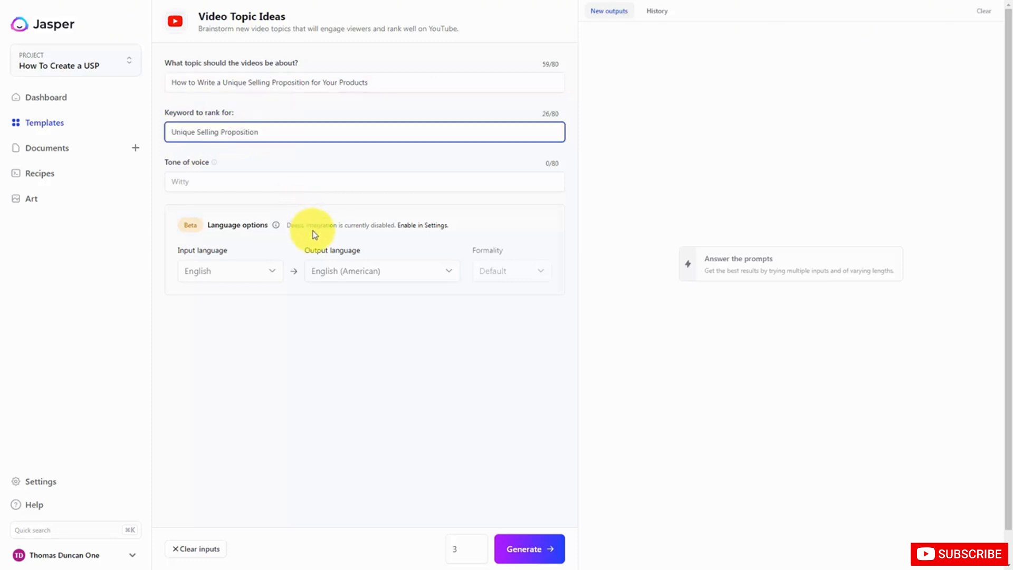
click(198, 189)
key(ctrl+v)
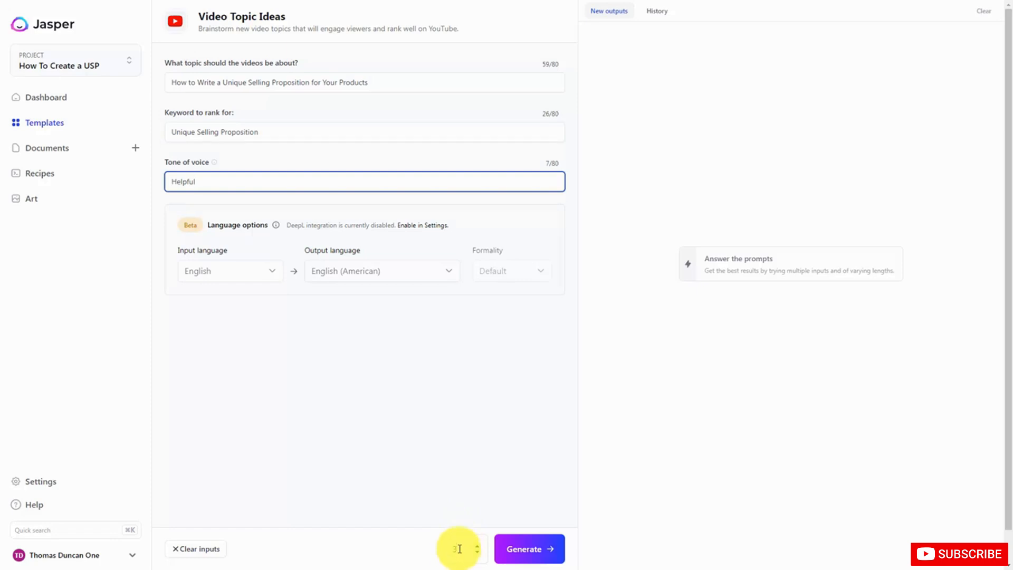
click(460, 549)
key(BackSpace)
text(5)
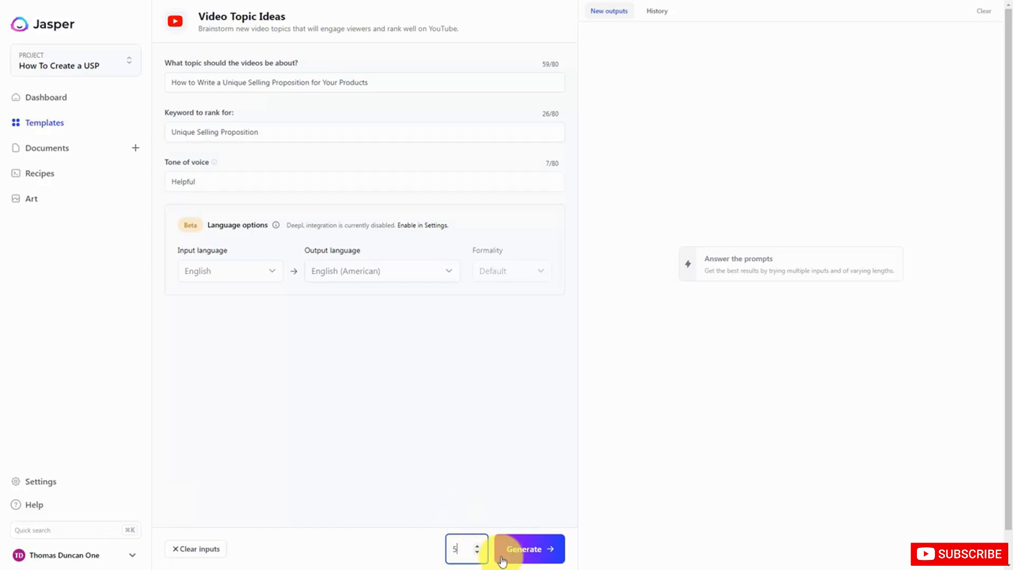
click(519, 550)
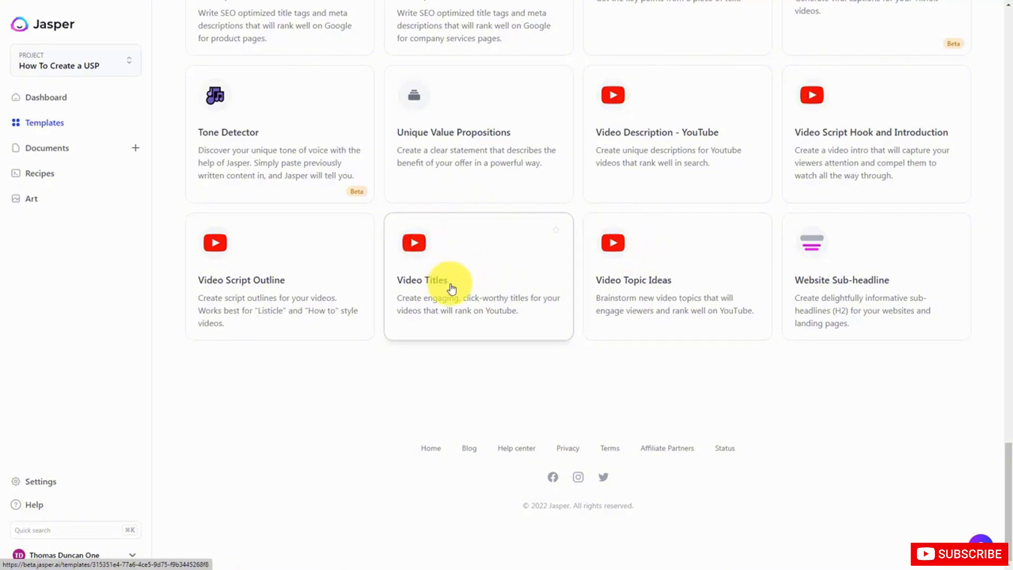
- Generate 3 Video Titles on "Examples of unique selling propositions that work well", keyword "Unique Selling Proposition", in a Helpful tone, and regenerate as Funny
click(446, 263)
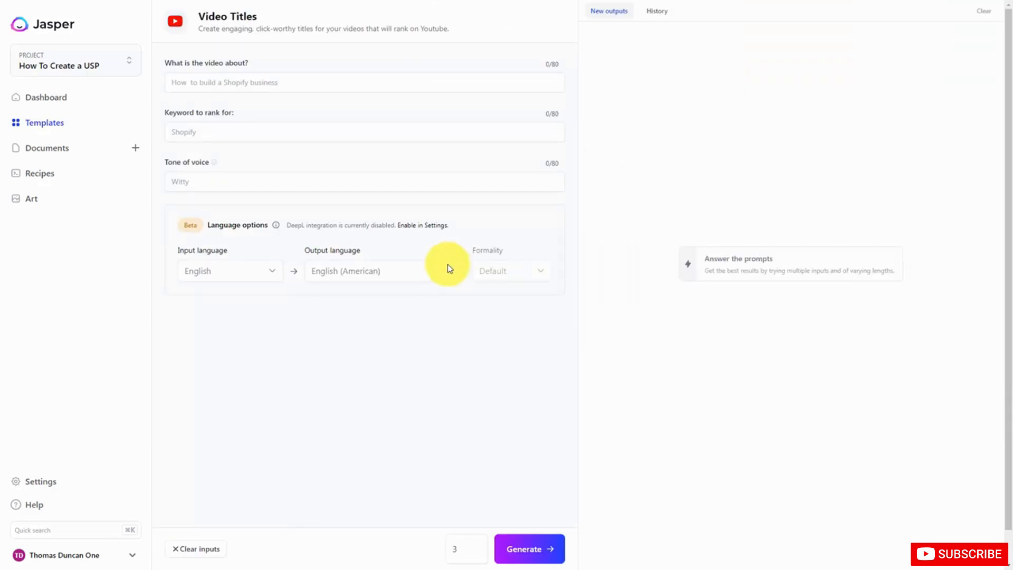
click(250, 80)
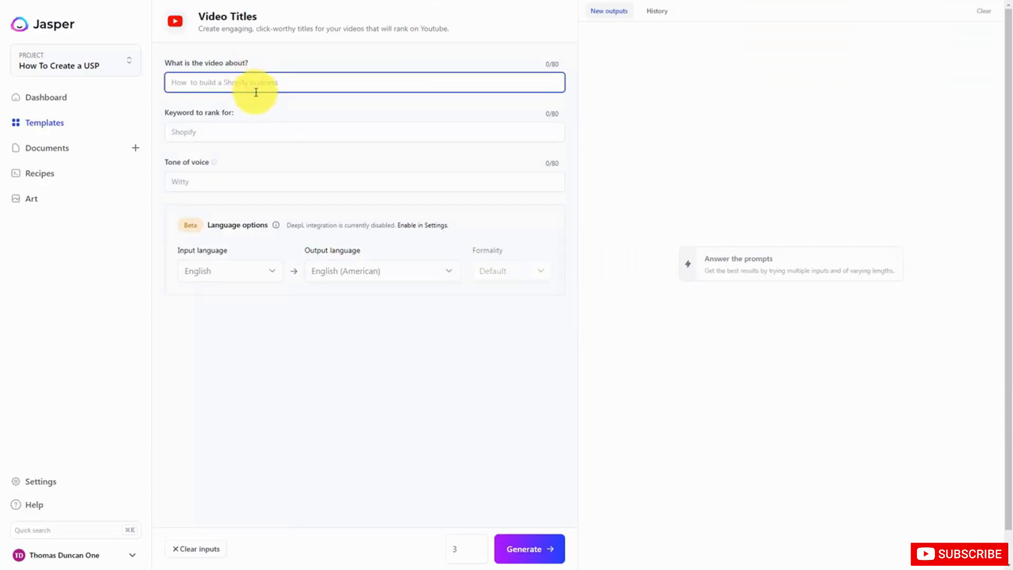
key(ctrl+v)
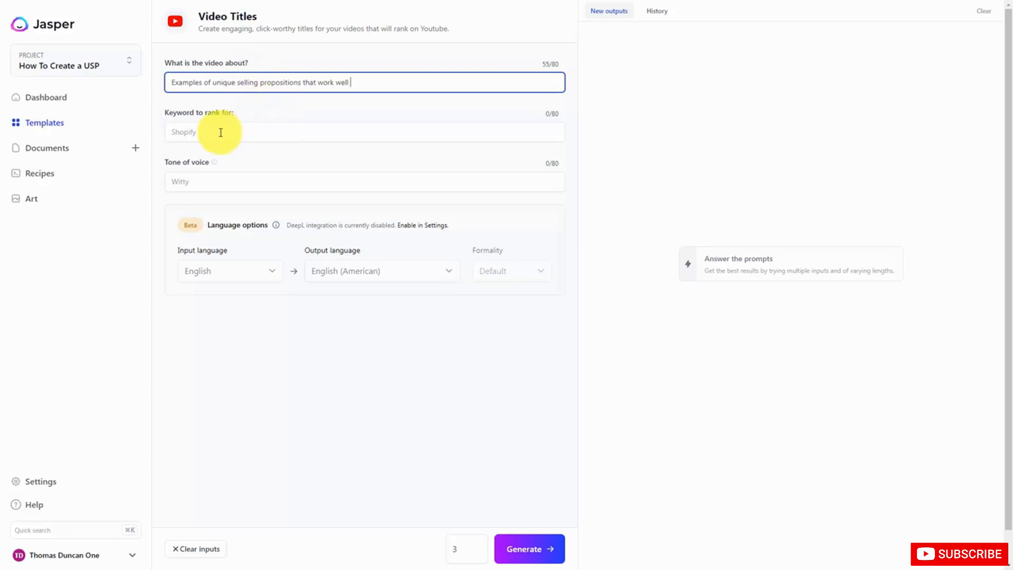
click(221, 133)
key(ctrl+v)
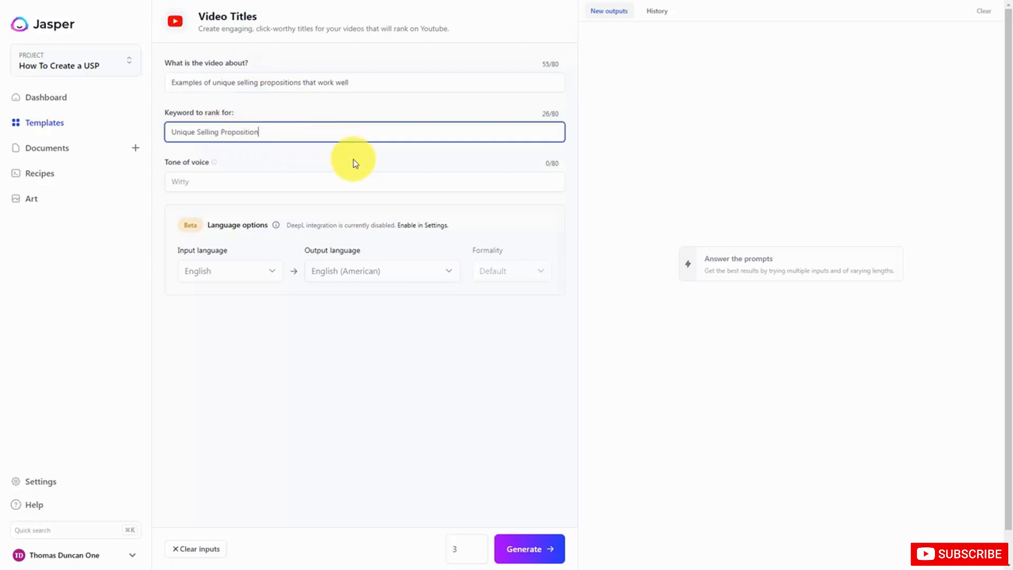
click(243, 173)
key(ctrl+v)
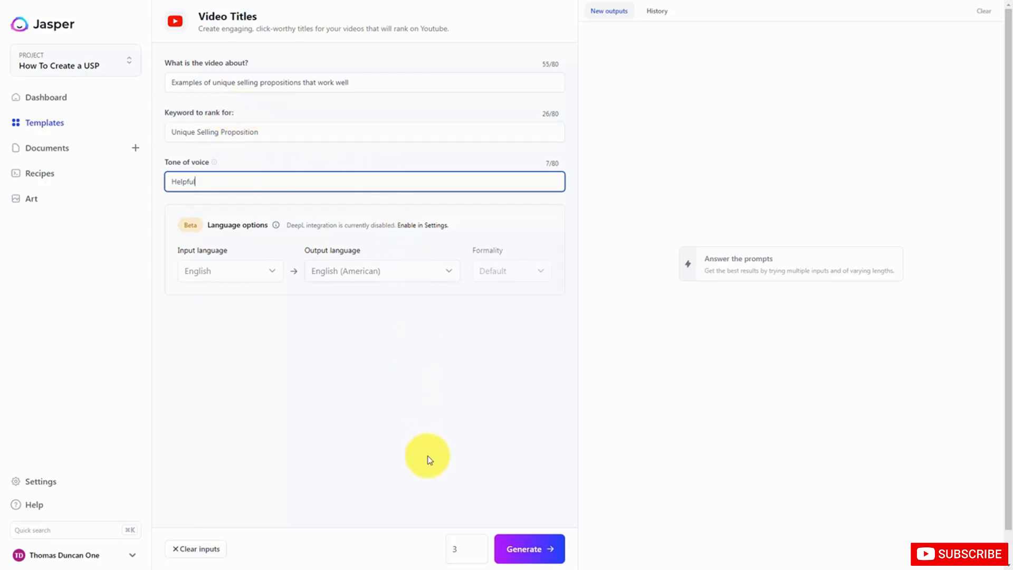
click(518, 552)
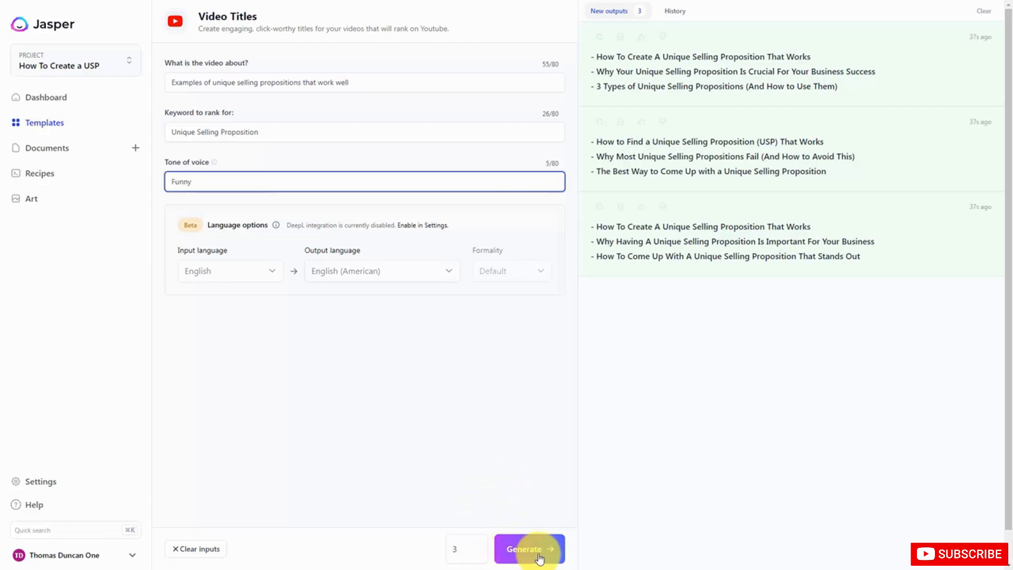
click(530, 549)
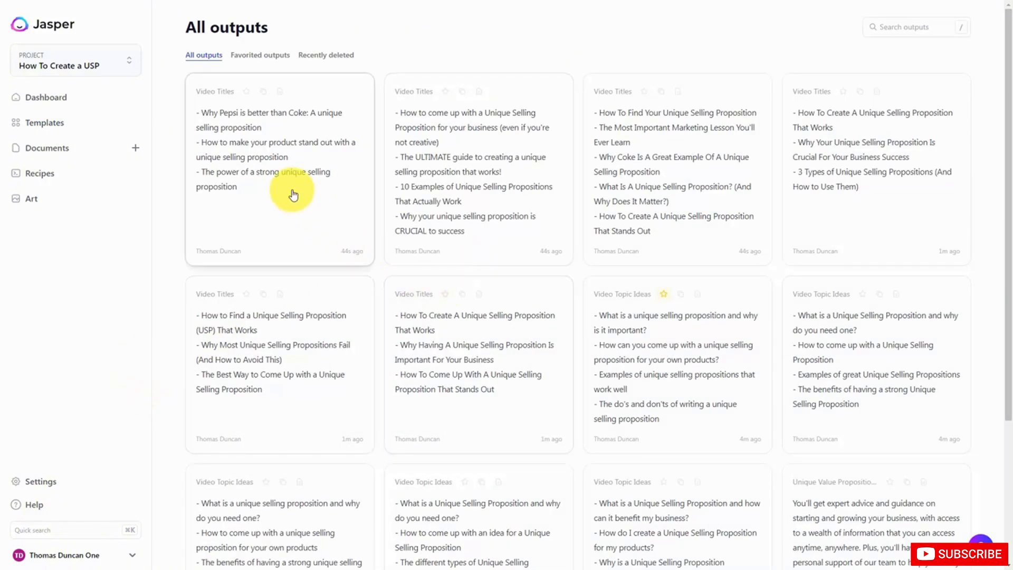
- Copy the title "The power of a strong unique selling proposition" from the newest Video Titles output
click(280, 171)
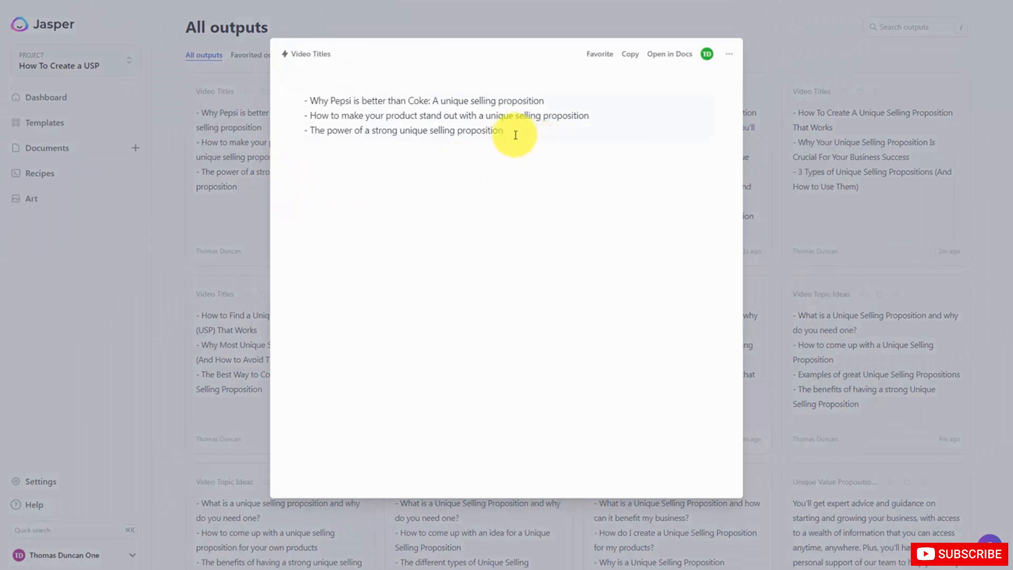
drag(511, 133, 309, 131)
key(ctrl+c)
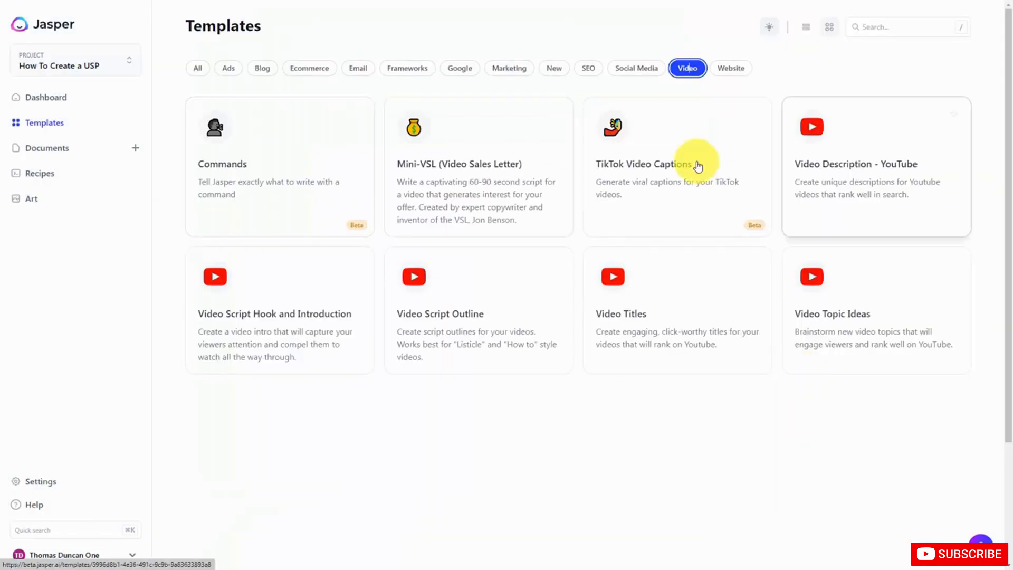
- Generate 1 YouTube Video Description for the copied title "The power of a strong unique selling proposition", keyword "Unique Selling Proposition", tone Helpful
click(855, 164)
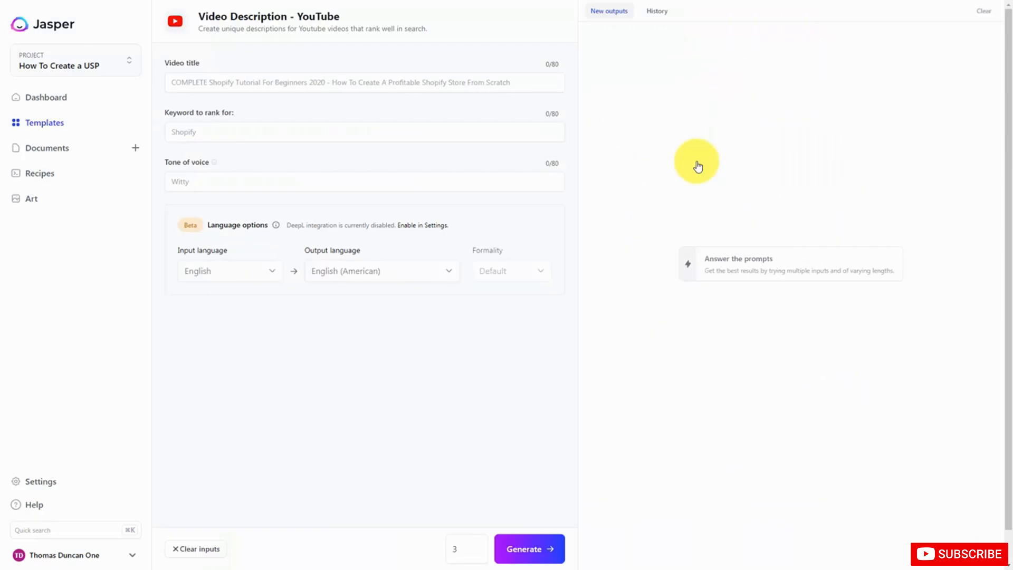
key(ctrl+v)
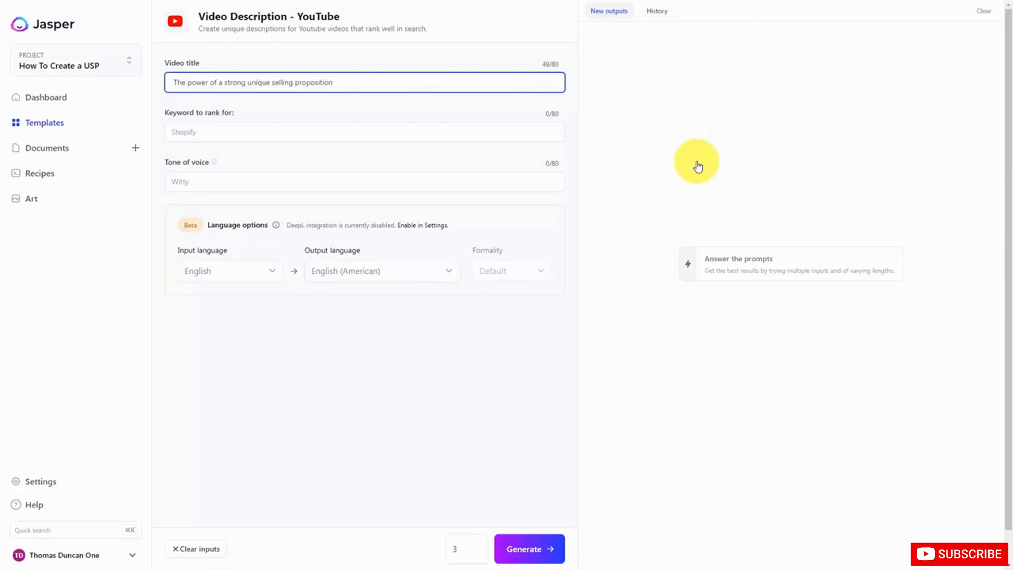
key(Tab)
text(Unique Selling Proposition)
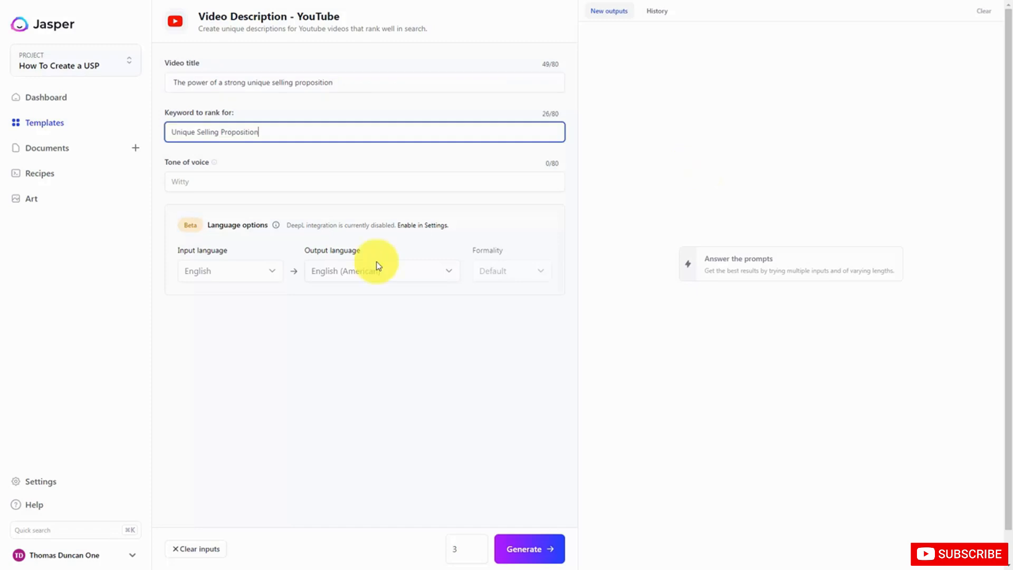
click(211, 179)
text(Helpful)
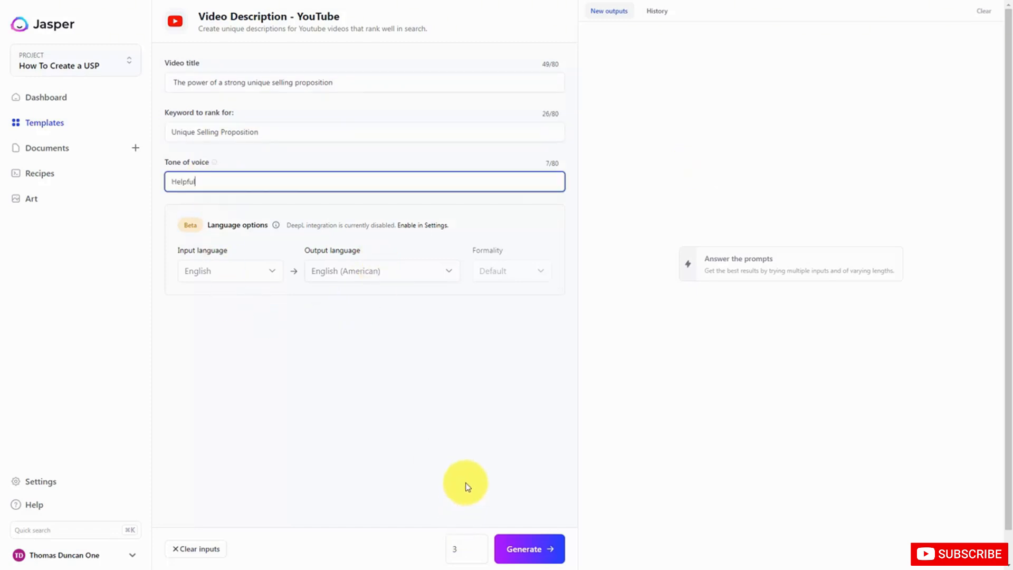
click(459, 548)
text(1)
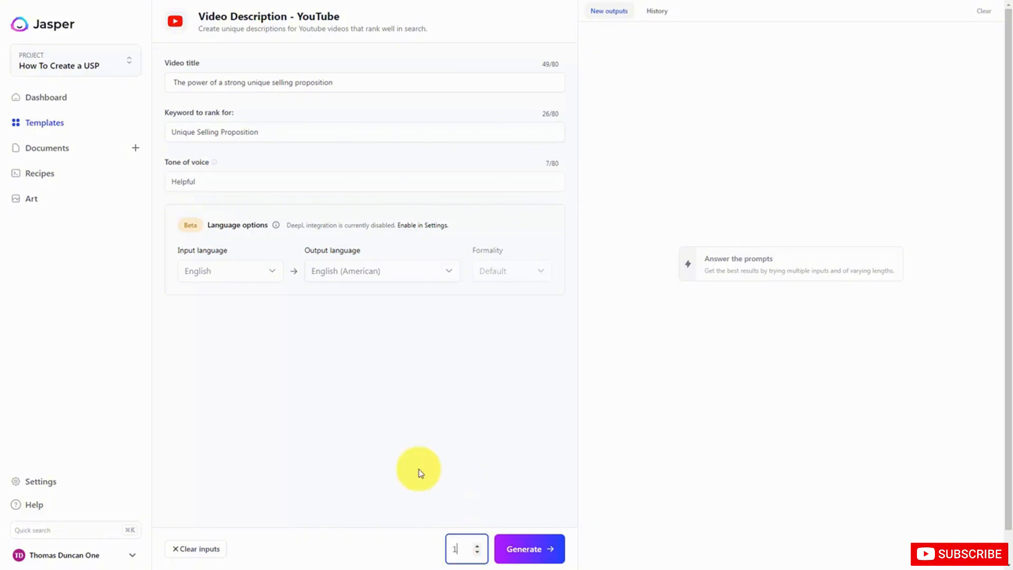
click(517, 551)
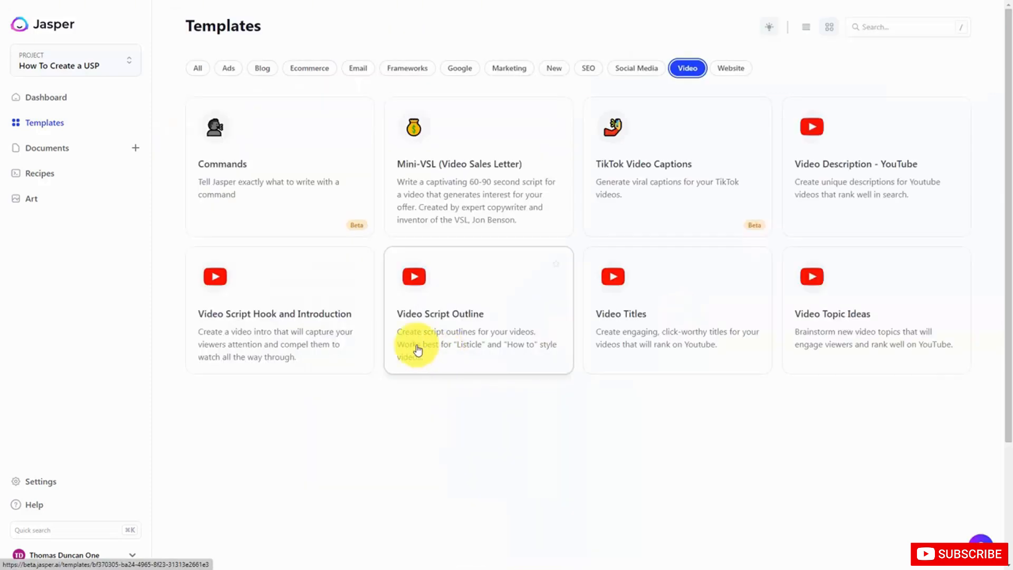
- Generate 1 Video Script Hook and Introduction for the title "The power of a strong unique selling proposition" in a Helpful tone
click(265, 316)
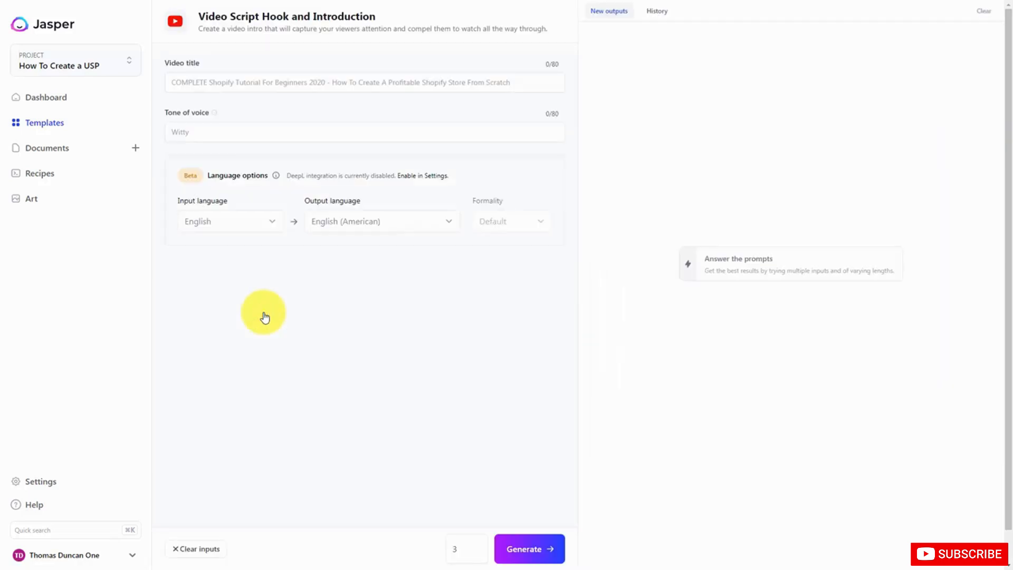
click(226, 81)
key(ctrl+v)
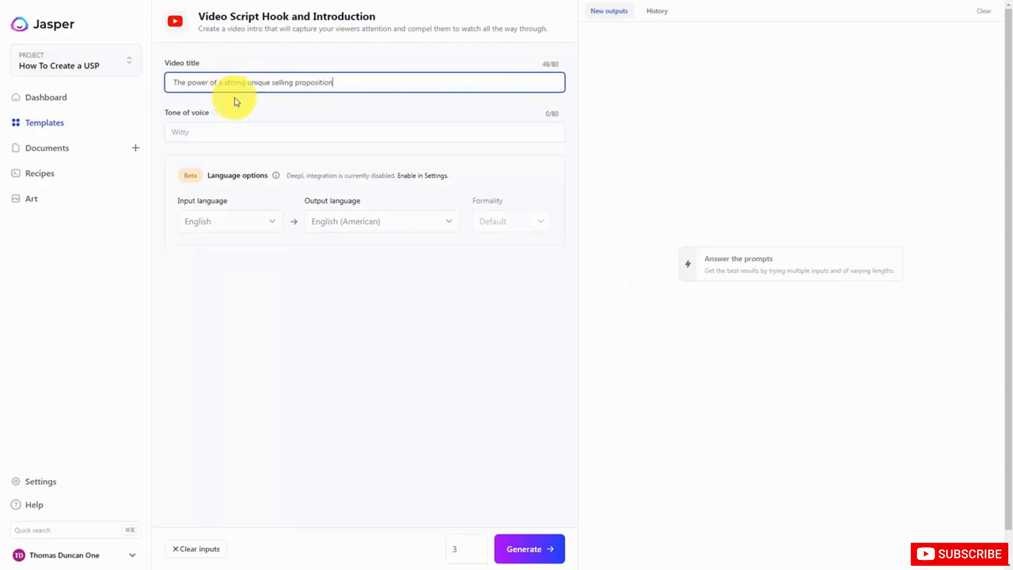
click(196, 128)
text(Helpful)
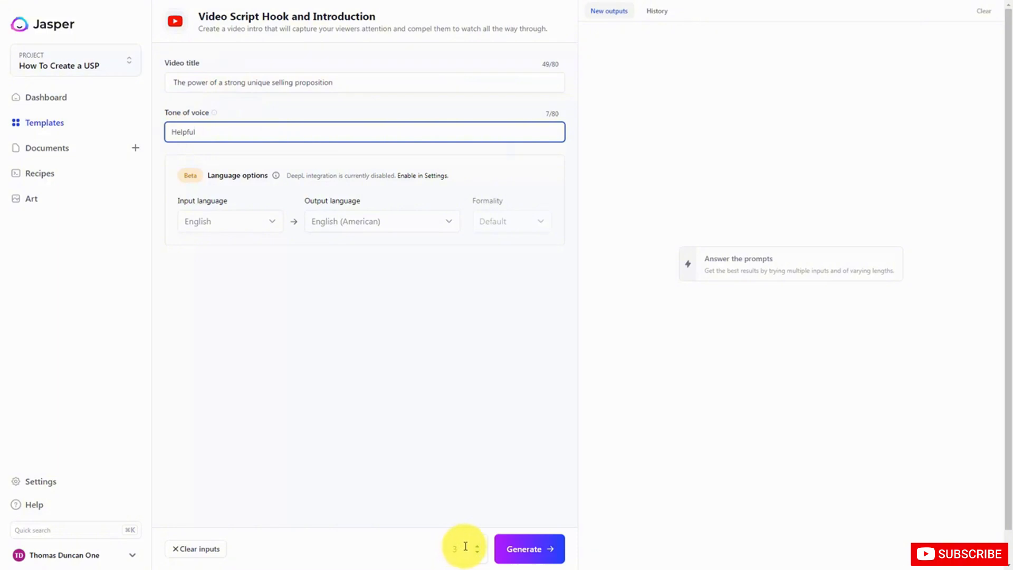
click(465, 545)
text(1)
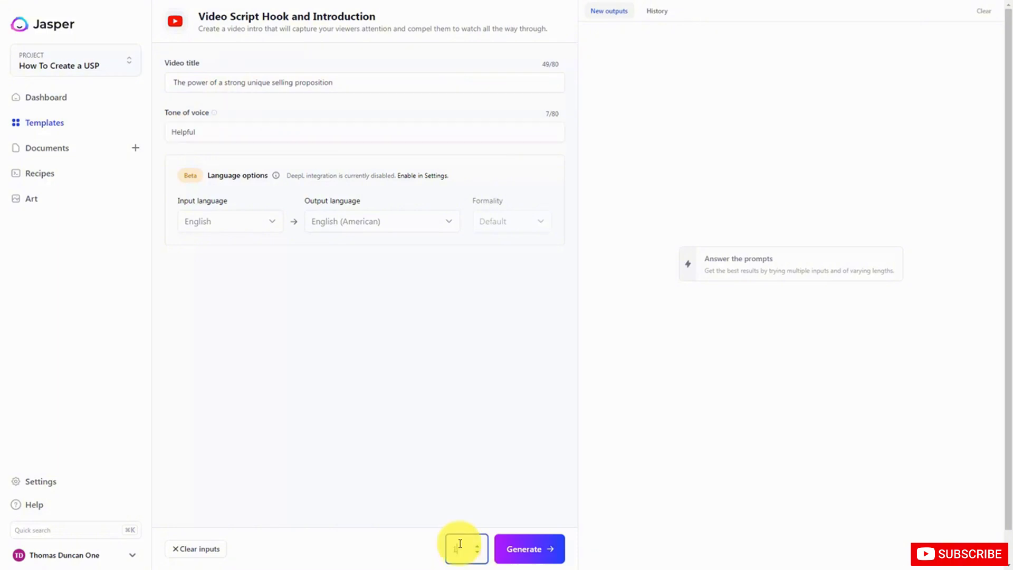
click(517, 545)
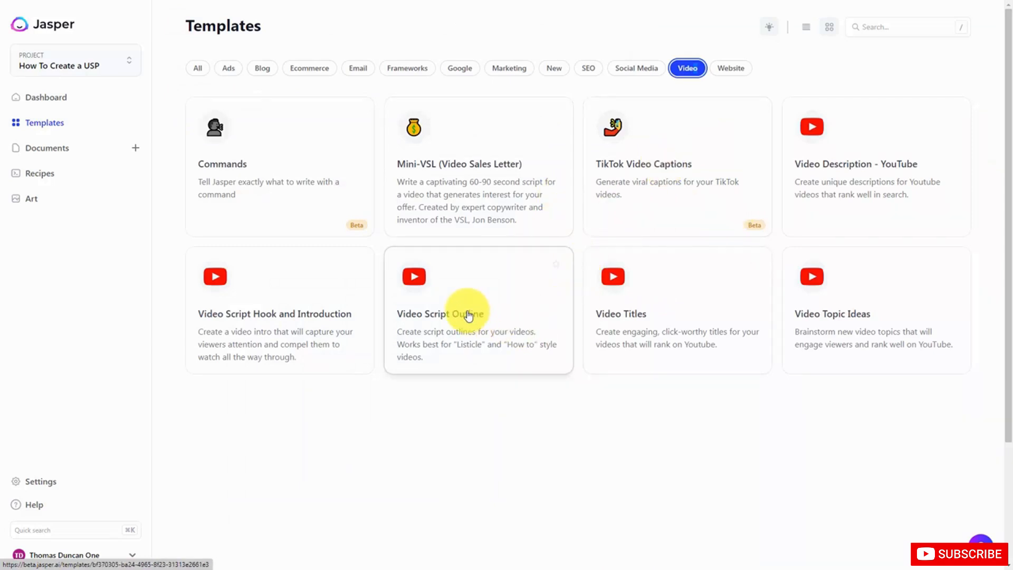
- Generate 3 Video Script Outlines on "The power of a strong unique selling proposition" with a Helpful tone of voice
click(422, 286)
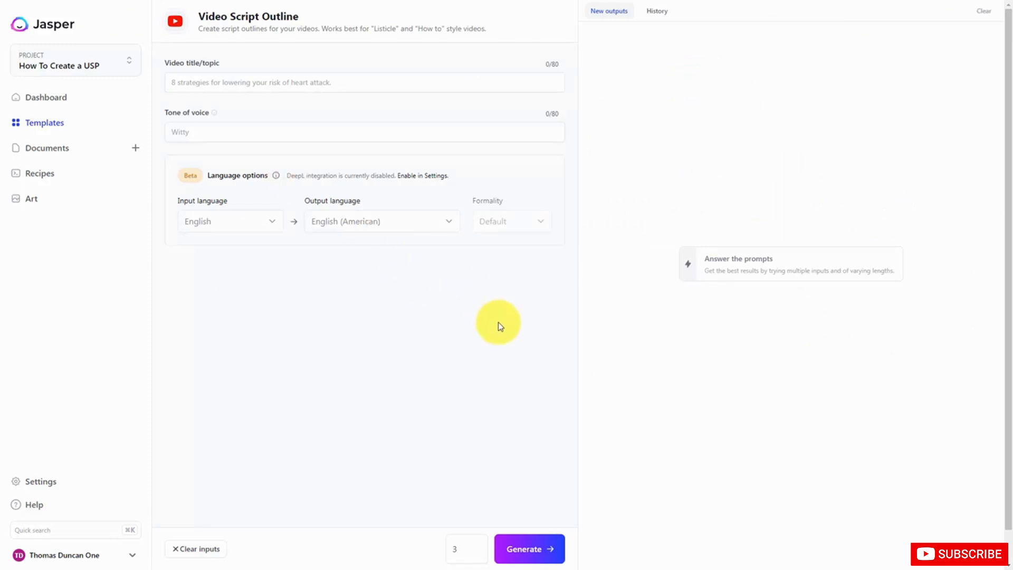
click(193, 83)
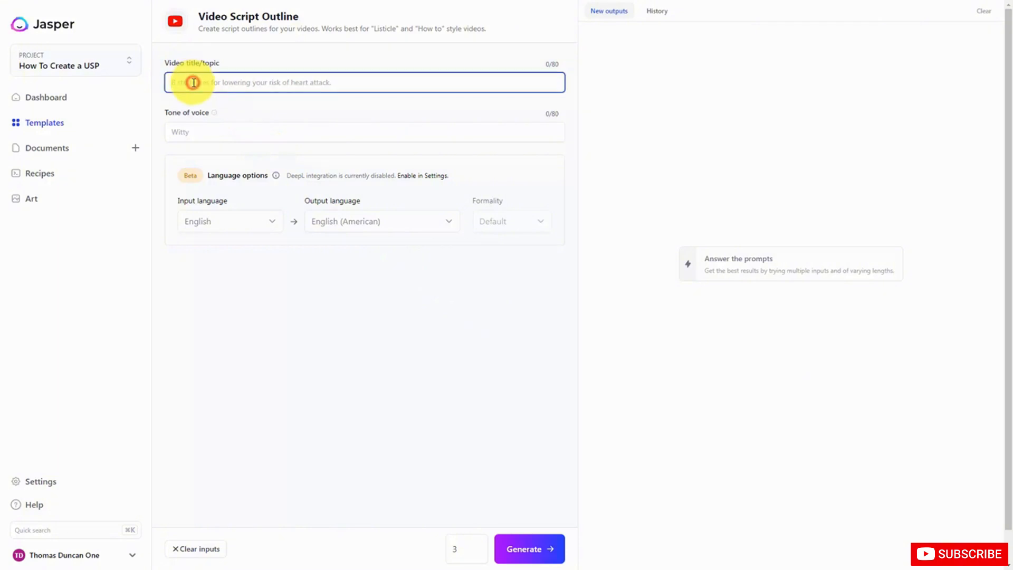
key(ctrl+v)
click(202, 141)
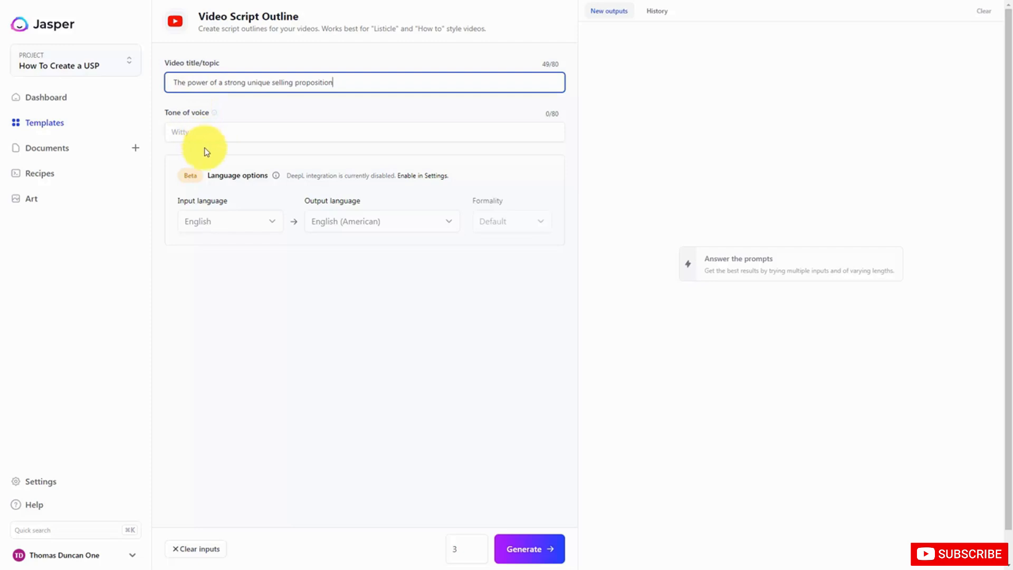
text(Helpful)
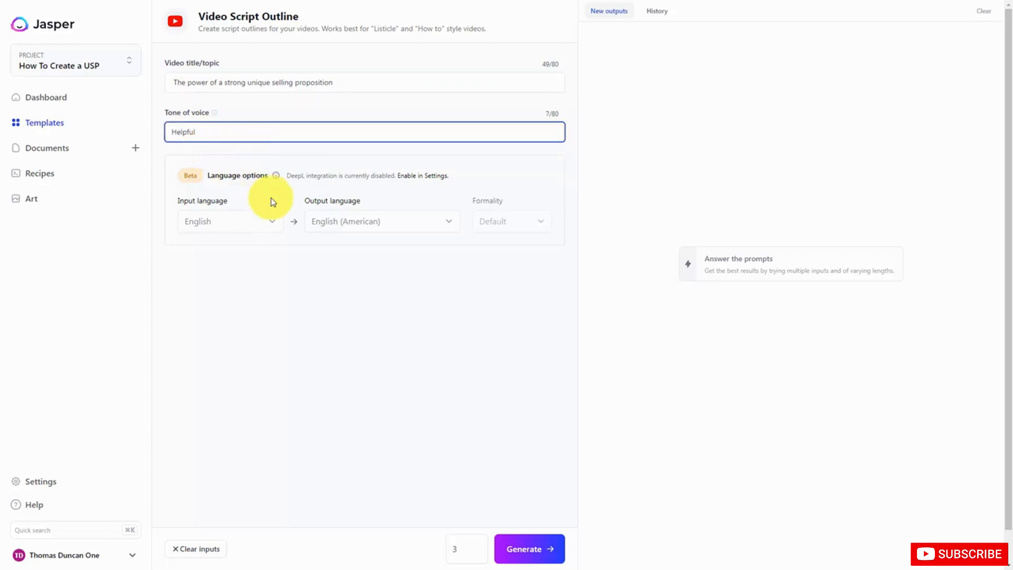
click(515, 547)
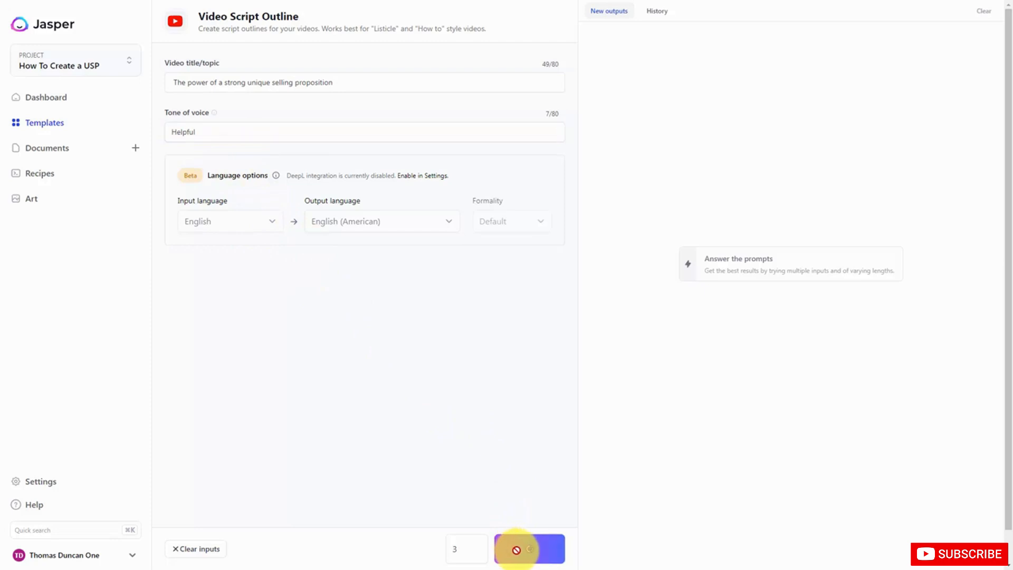